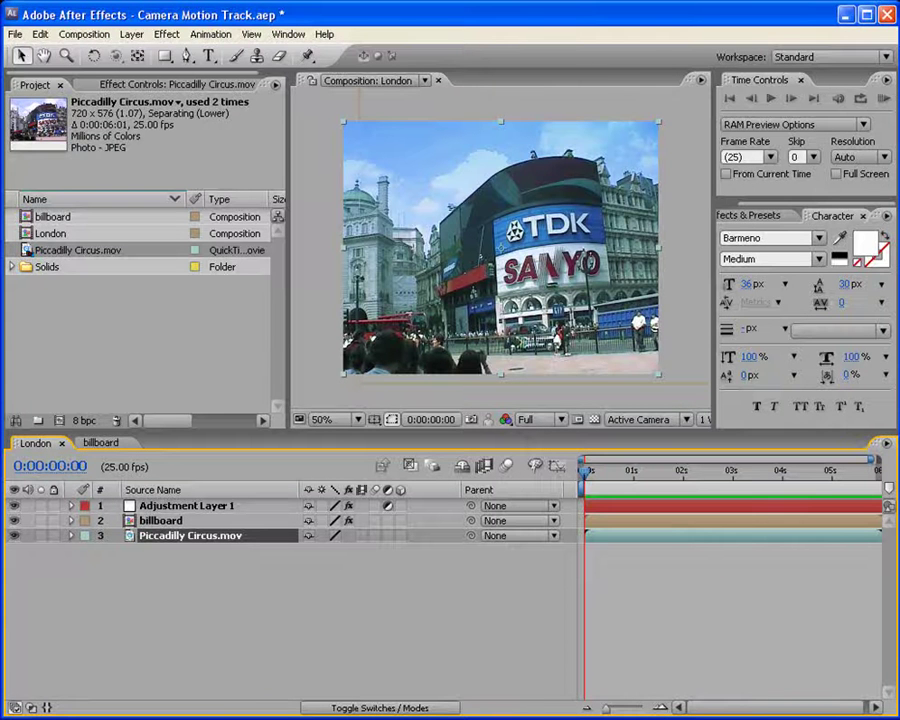
Play a RAM preview of the London composition to examine the finished billboard effect
click(883, 98)
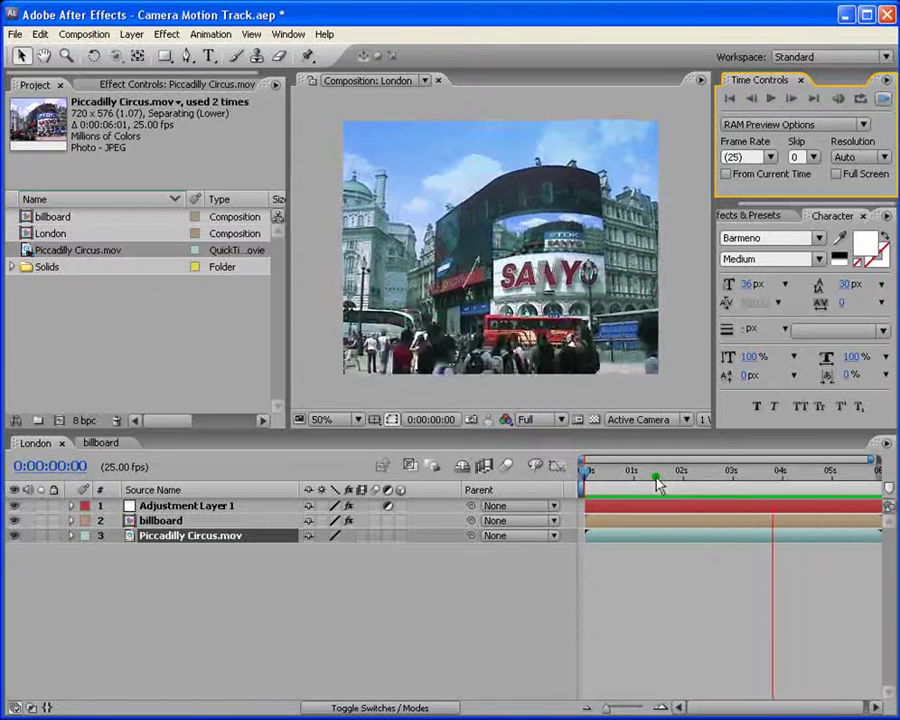
click(656, 478)
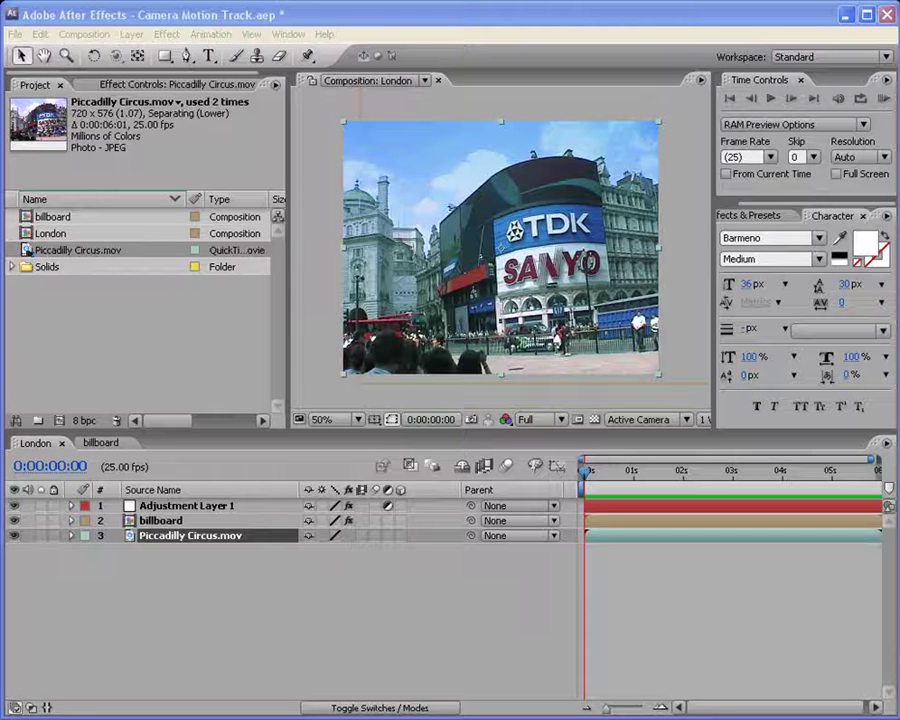
Create a new composition from Piccadilly Circus.mov and start Track Motion on its layer
click(177, 391)
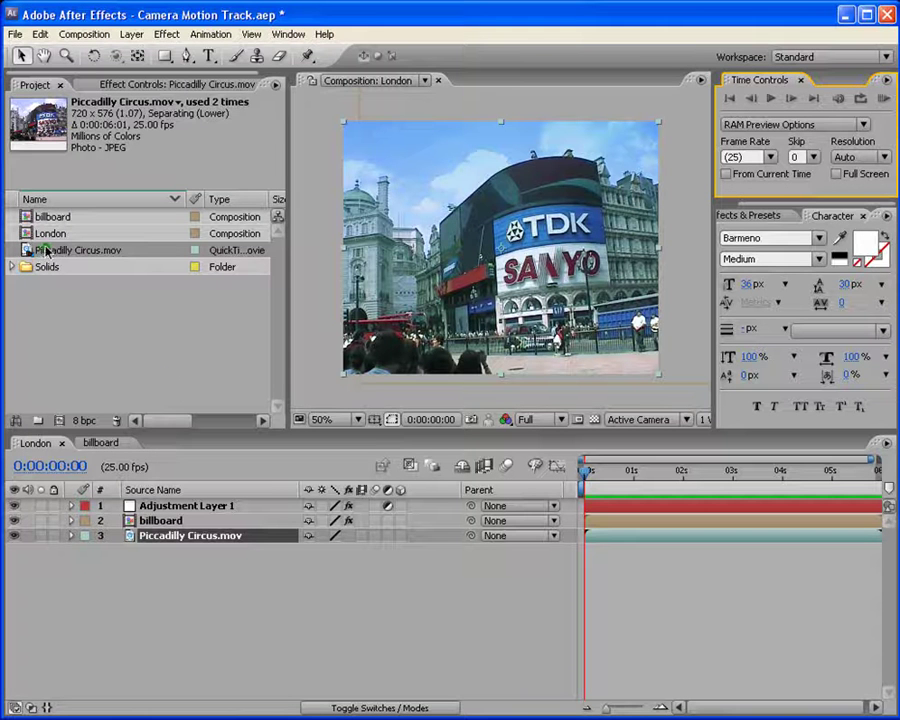
drag(46, 253, 60, 419)
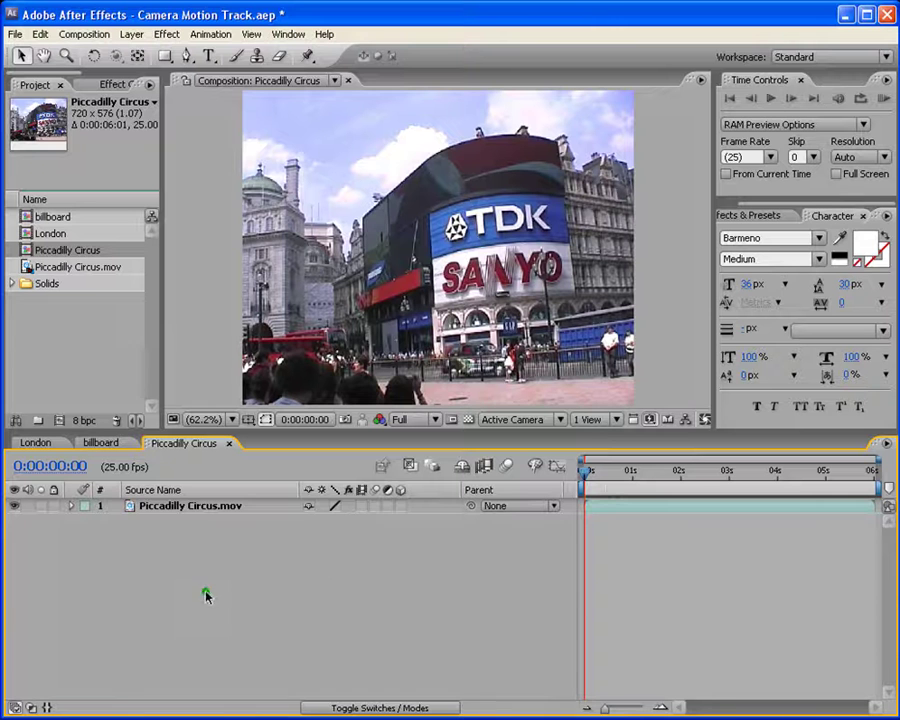
click(203, 508)
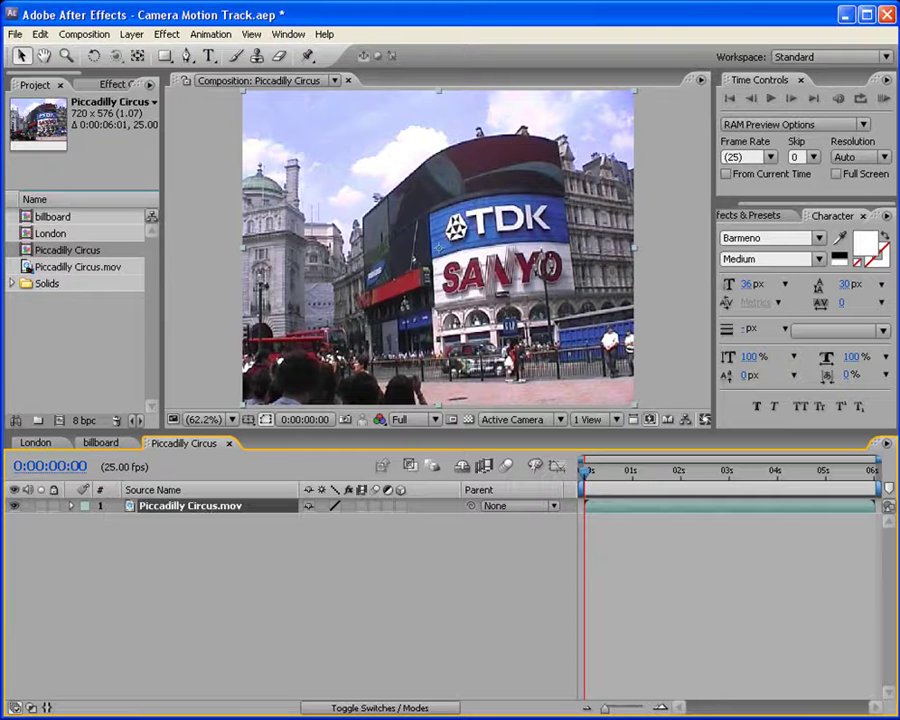
click(210, 34)
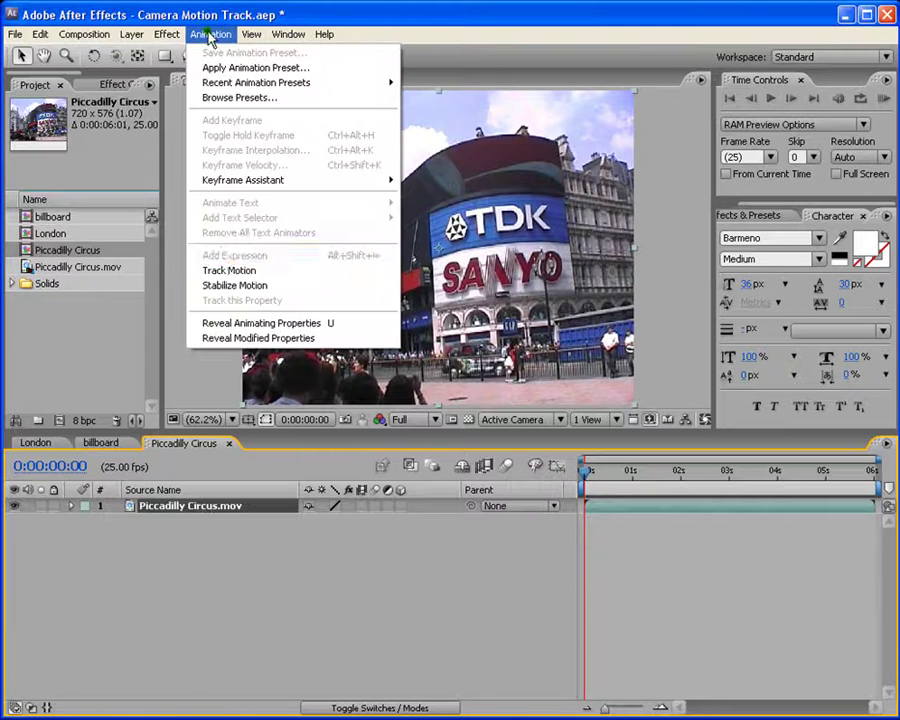
click(229, 270)
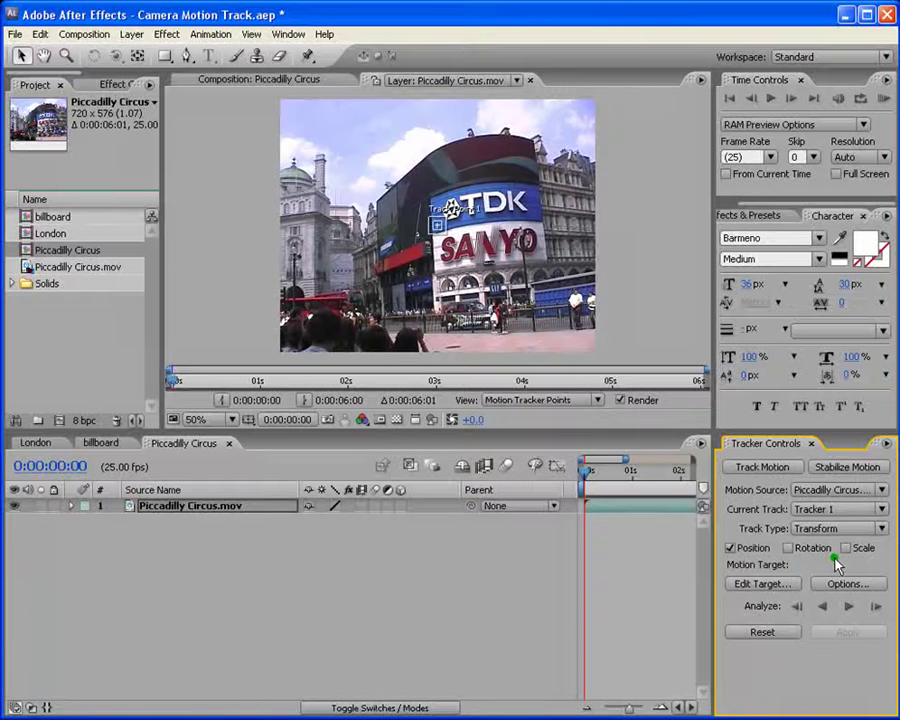
Place Track Point 1 over the white hexagonal logo beside the TDK lettering at the first frame
scroll(428, 240, up, 2)
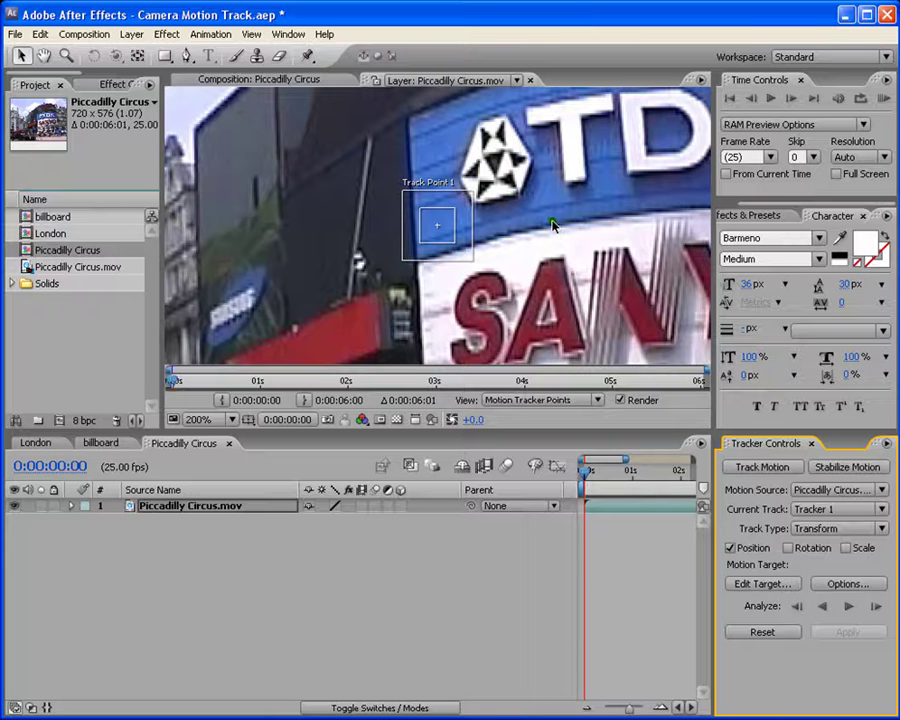
click(438, 230)
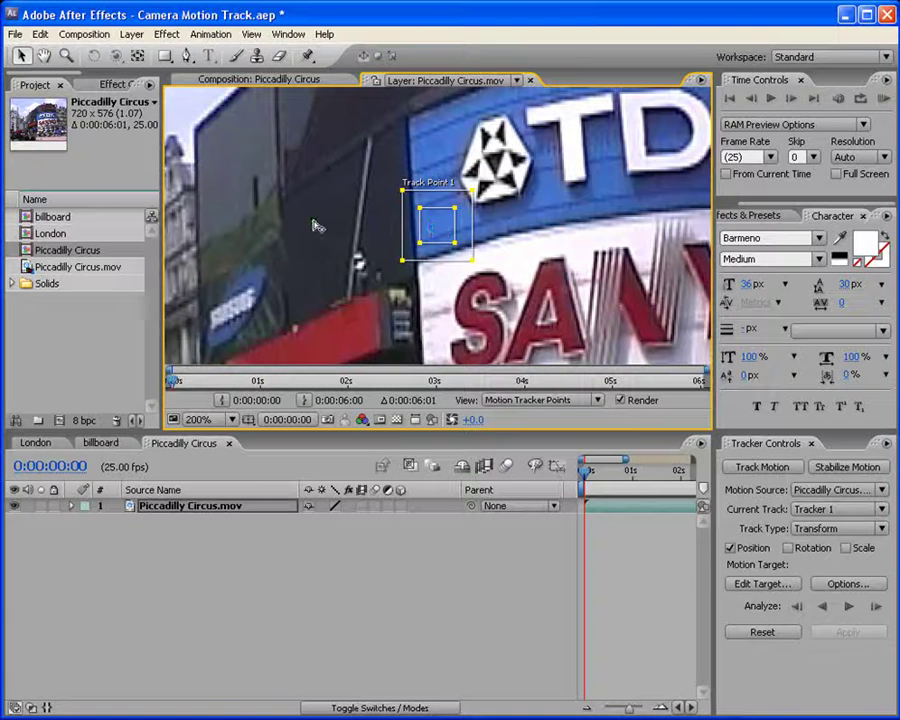
click(426, 263)
drag(426, 263, 437, 225)
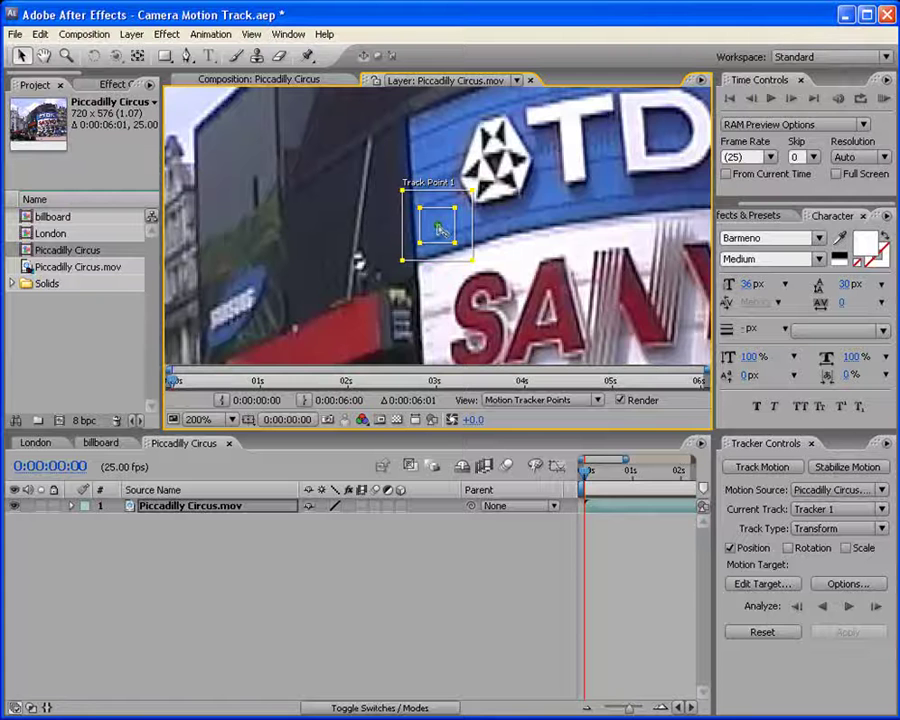
click(583, 233)
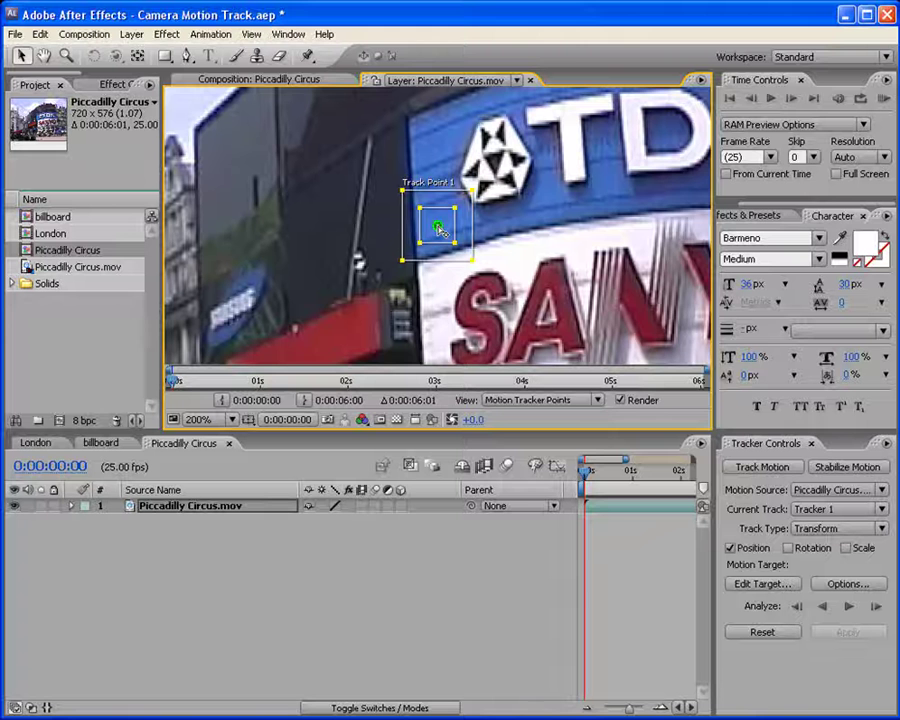
drag(438, 226, 348, 229)
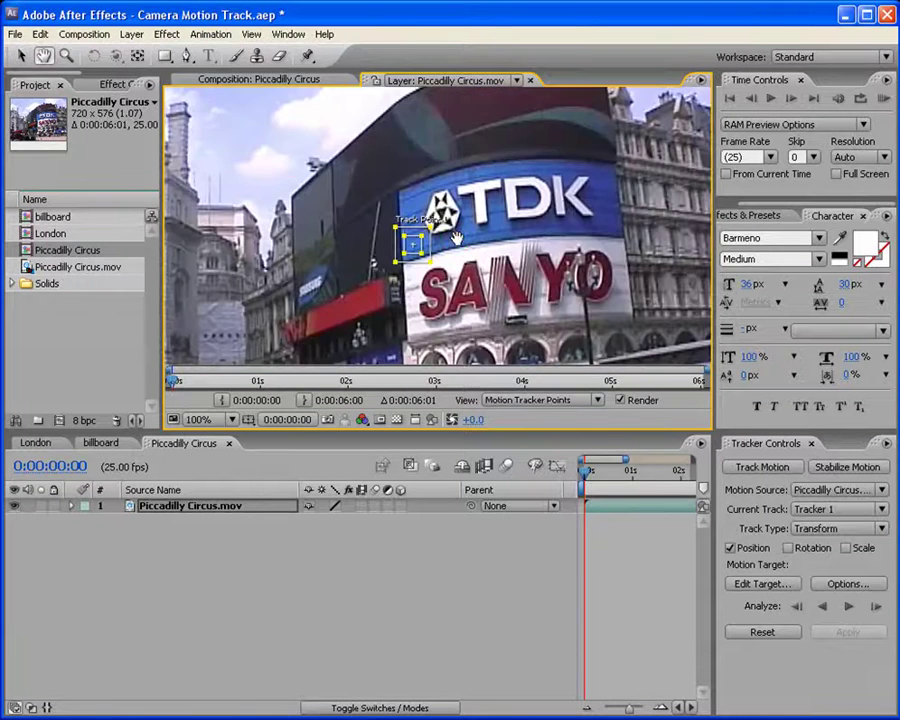
key(period)
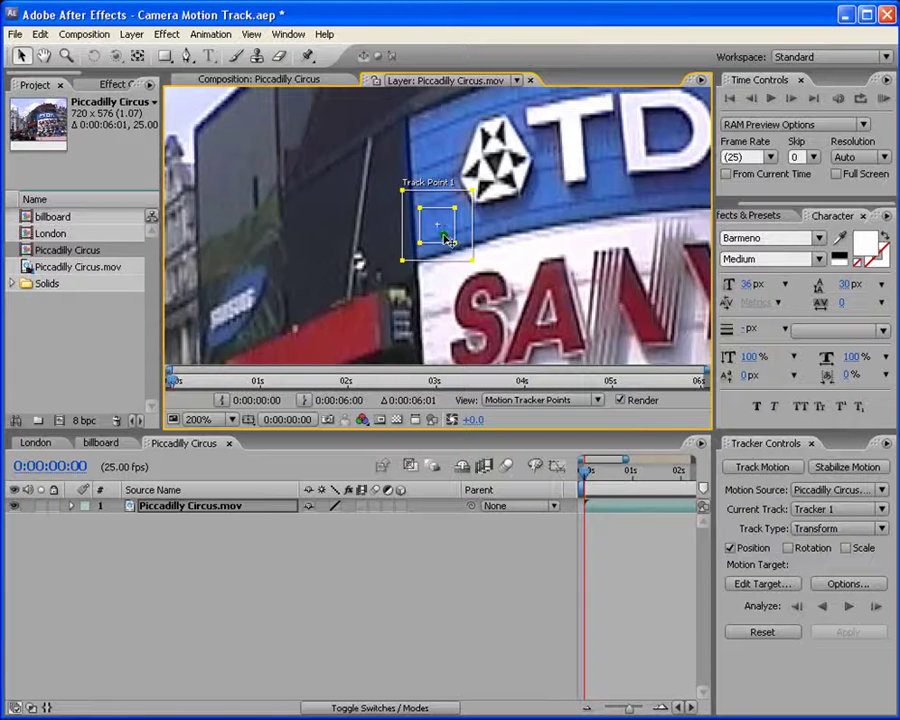
drag(441, 229, 418, 264)
key(space)
key(comma)
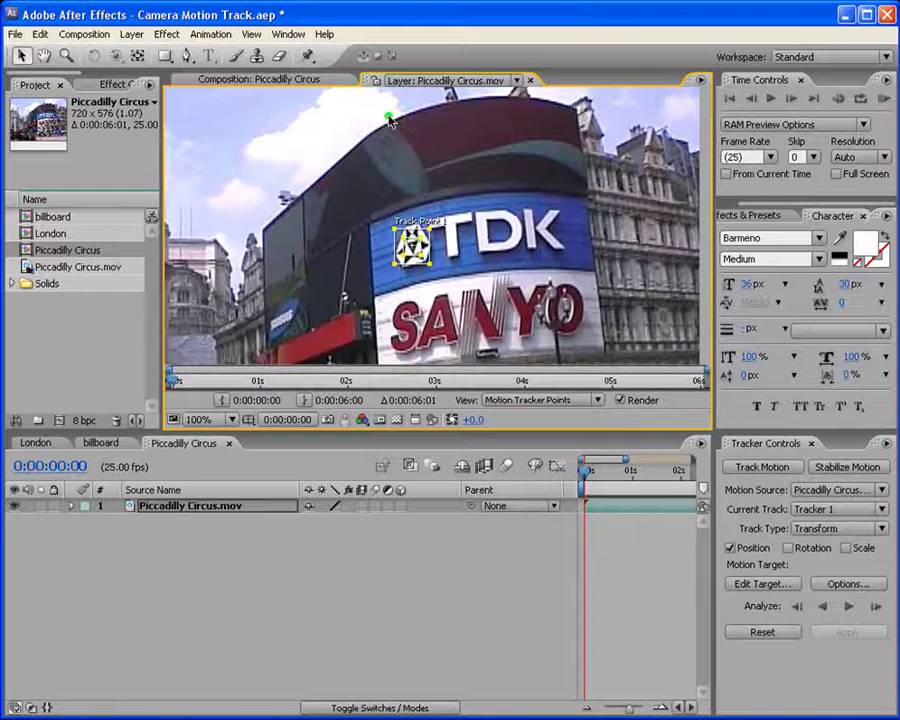
Move Track Point 1's attach point off the logo to just above the curved building's roof
key(period)
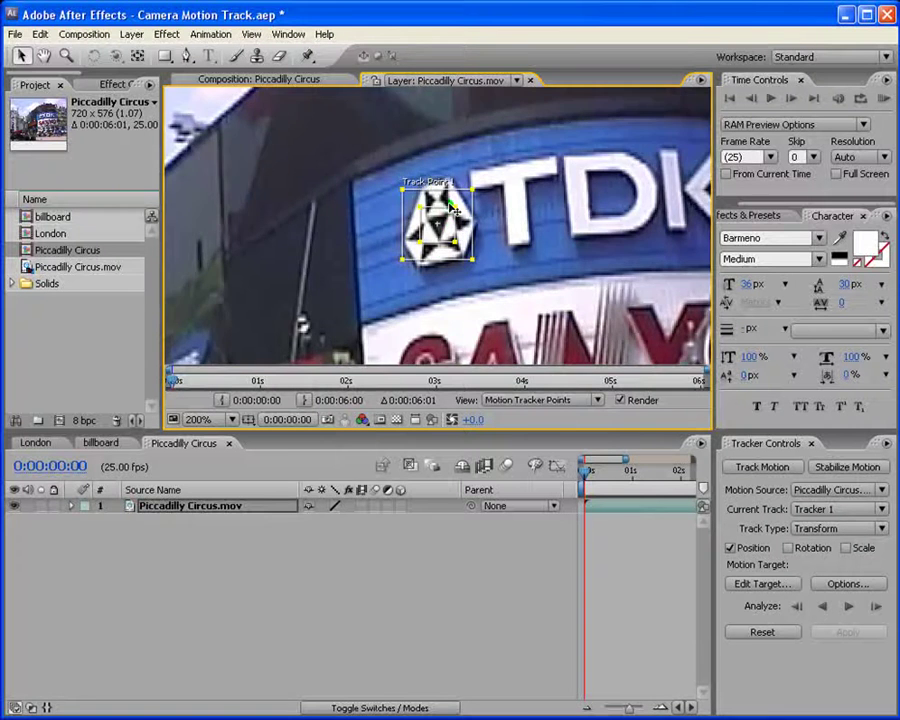
scroll(455, 208, down, 2)
scroll(450, 215, up, 2)
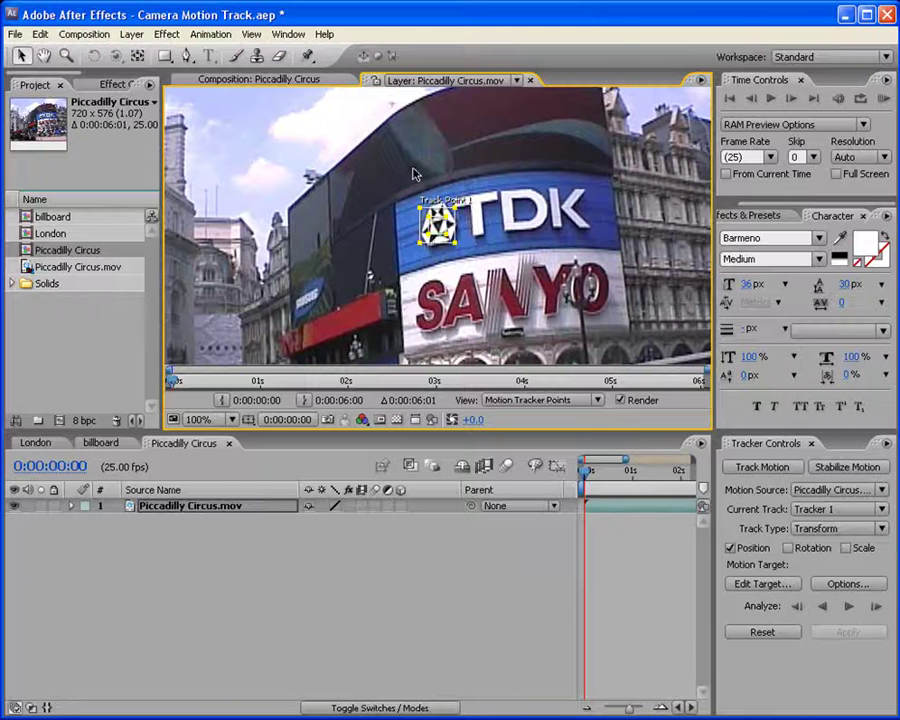
drag(415, 167, 334, 252)
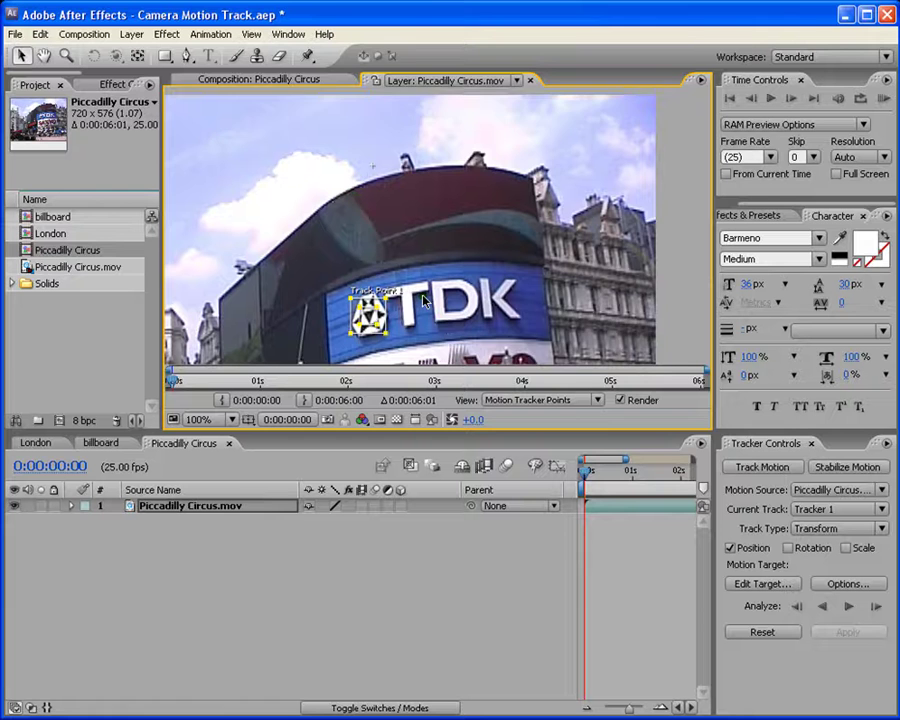
drag(421, 305, 459, 260)
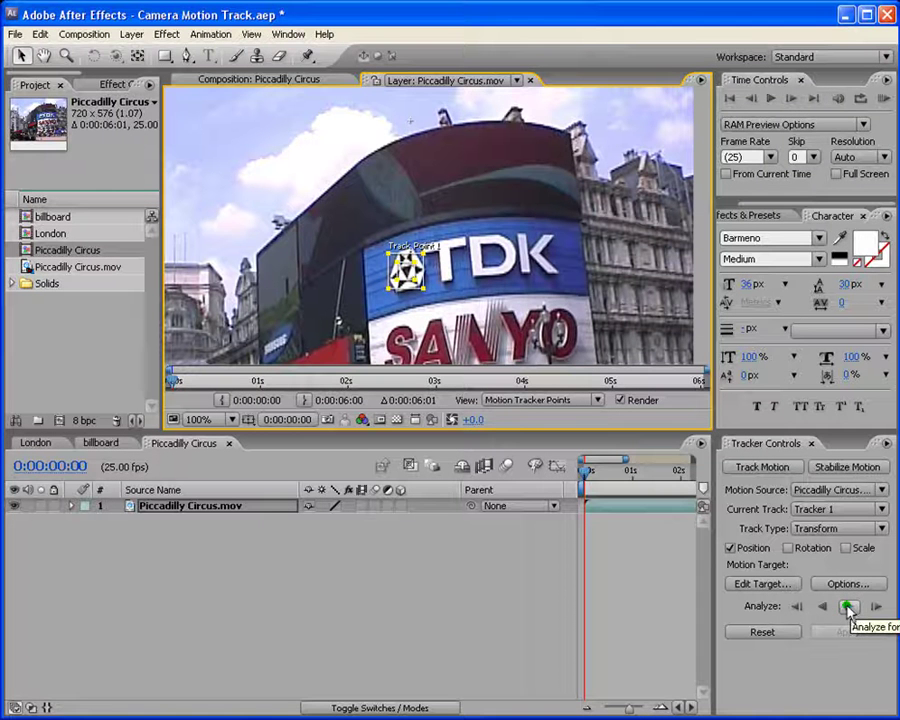
Analyze the position track forward through the whole Piccadilly Circus clip
click(15, 707)
click(424, 705)
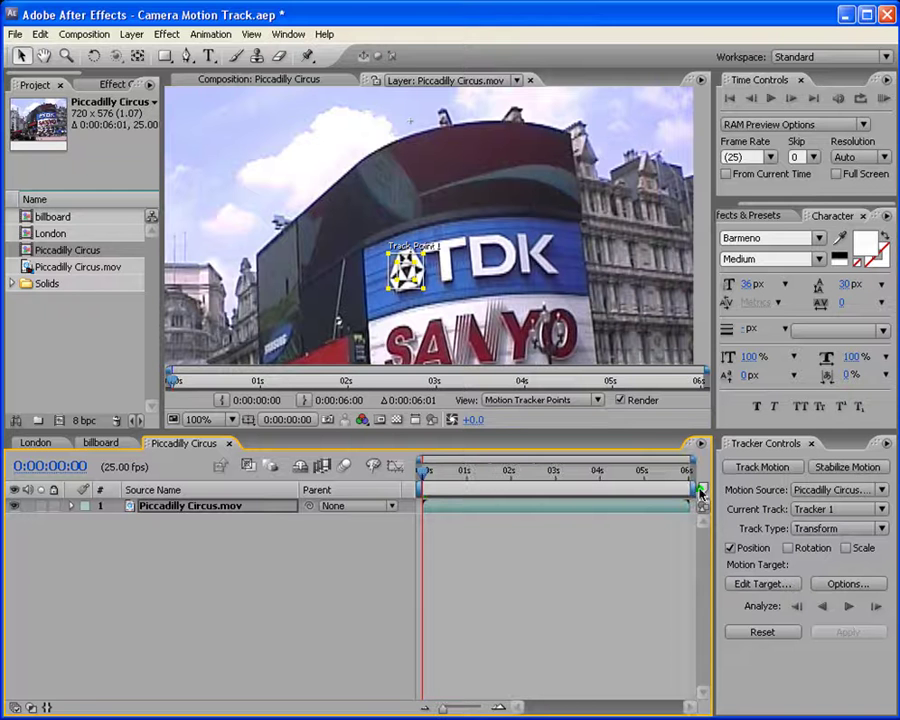
click(849, 608)
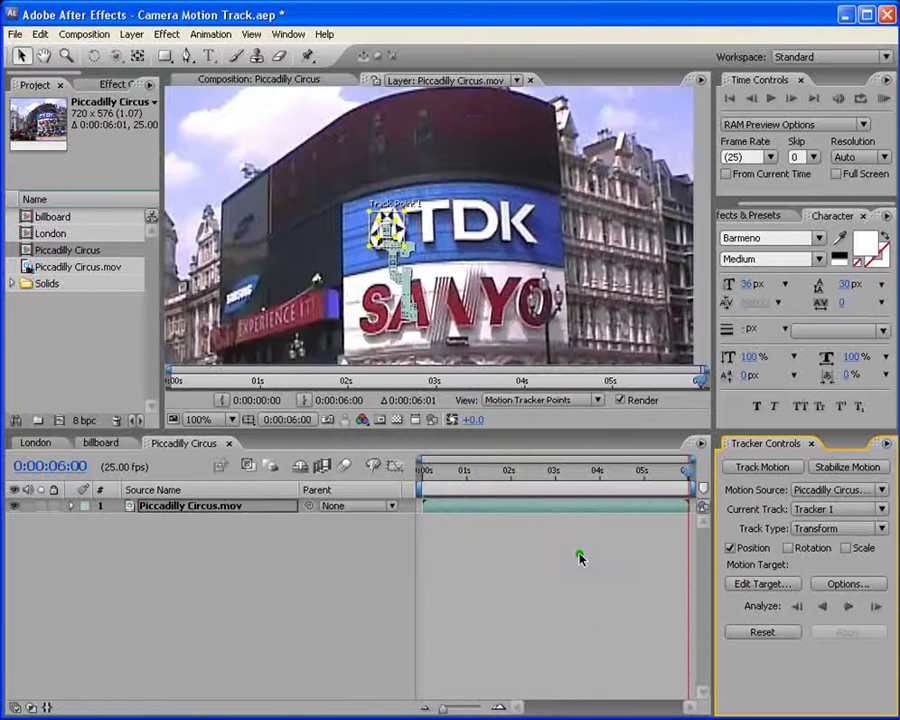
scroll(424, 297, down, 1)
scroll(424, 297, up, 1)
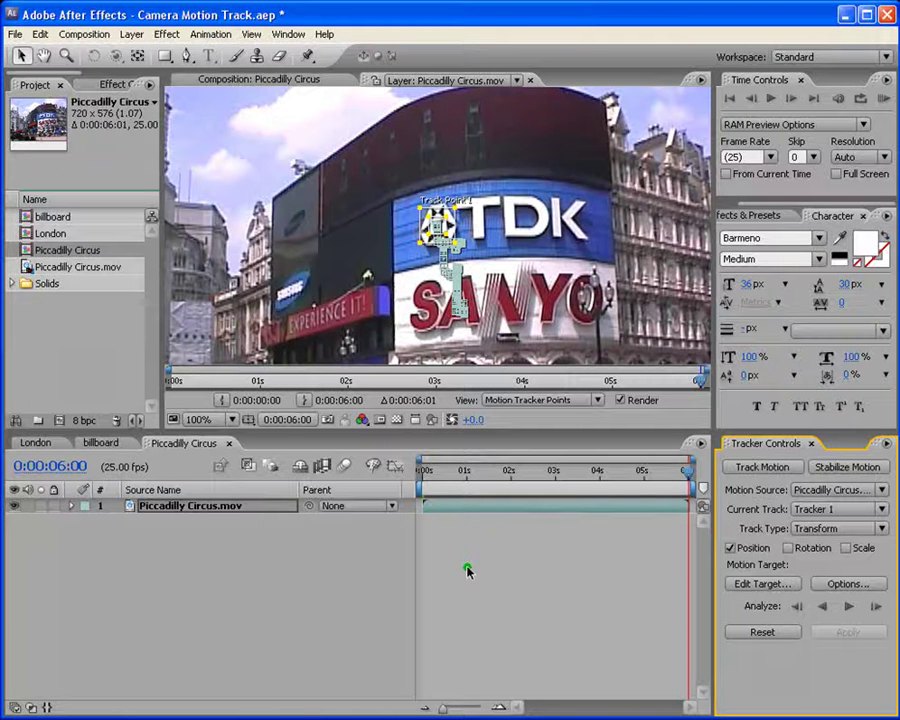
Reveal the footage layer's tracking keyframes, return the current time to 0:00:00:00 and collapse the layer
key(u)
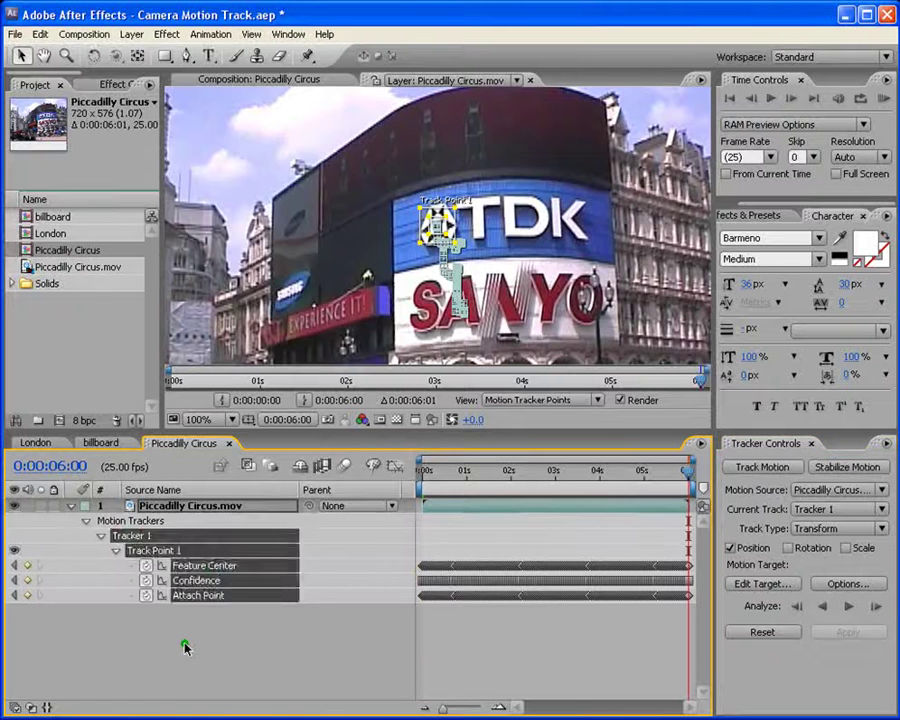
click(438, 636)
drag(440, 476, 420, 466)
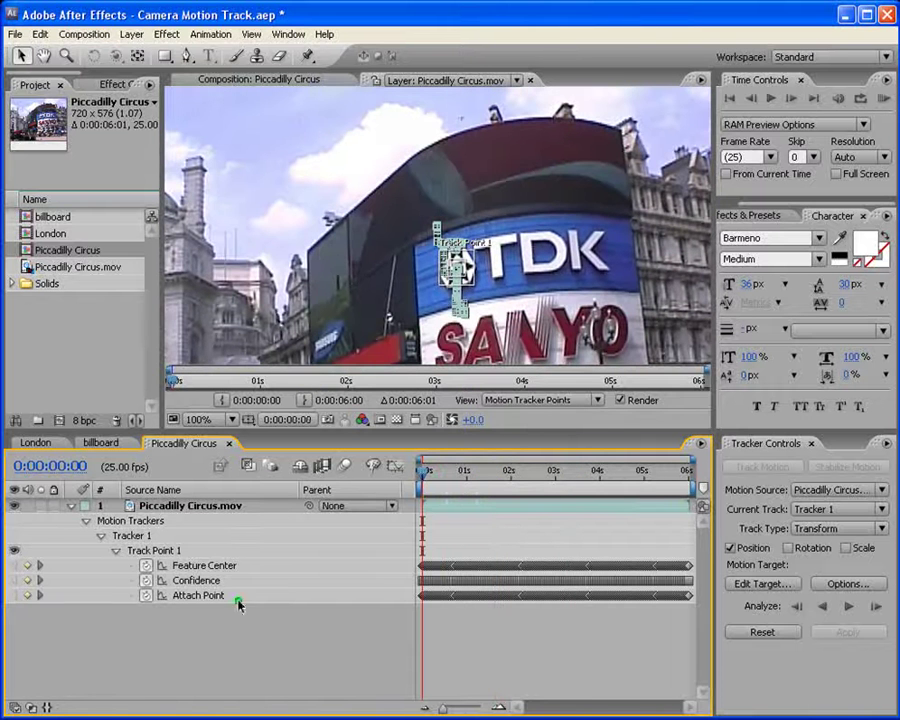
click(70, 507)
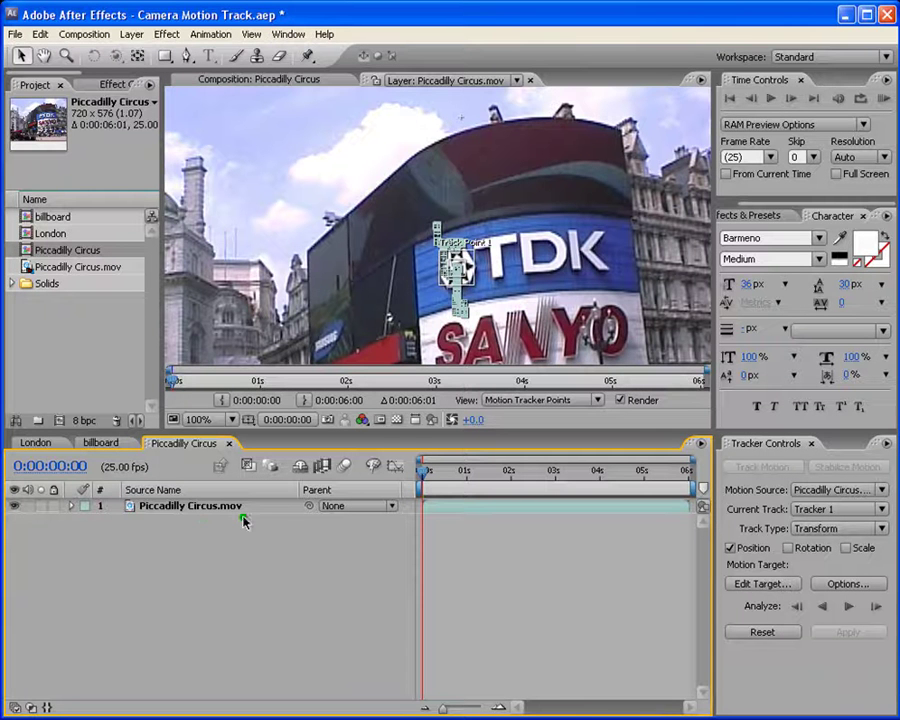
Add a white solid above the footage layer and display the Piccadilly Circus composition
click(136, 38)
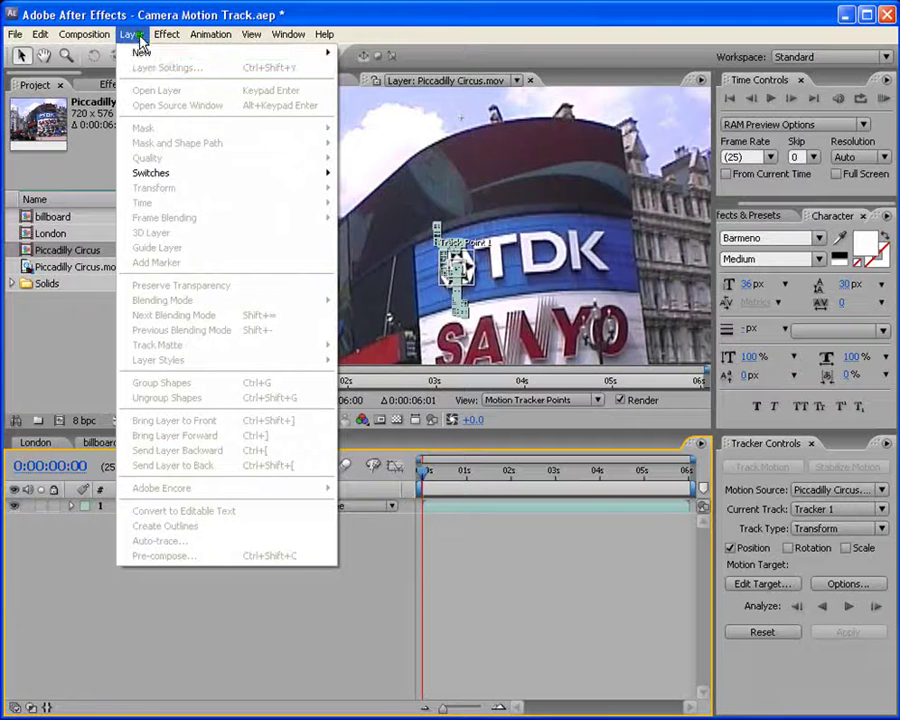
mouse_move(141, 55)
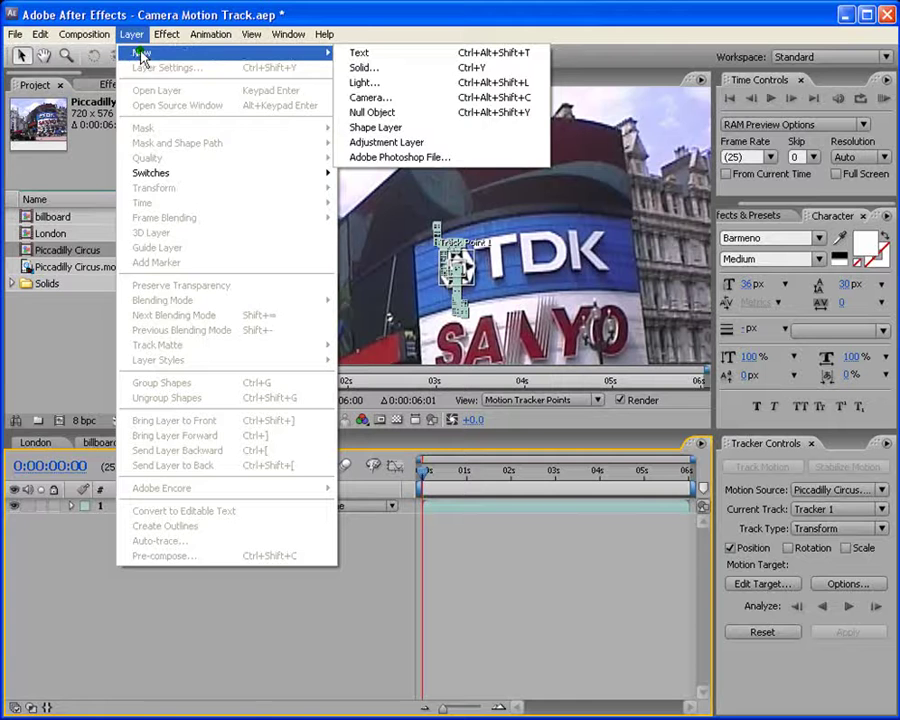
click(365, 68)
click(321, 606)
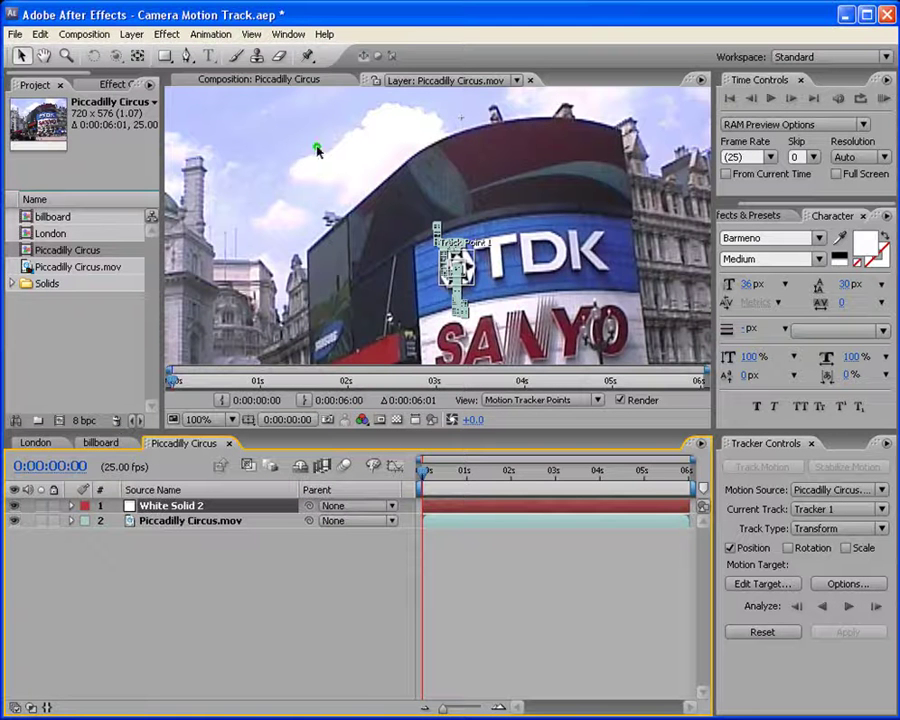
click(290, 80)
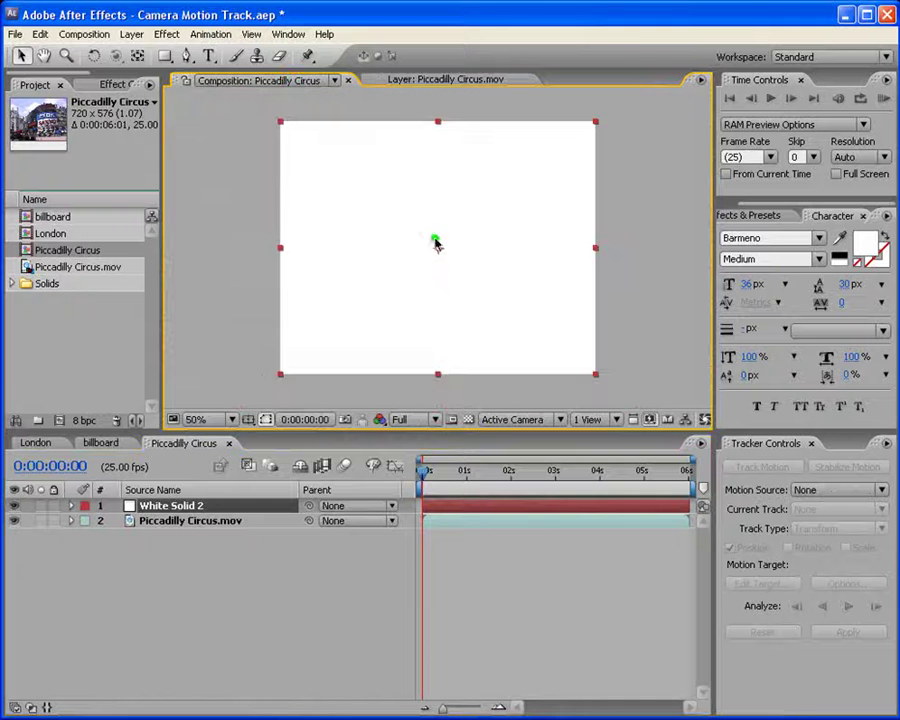
Scale the white solid down to 30%
key(s)
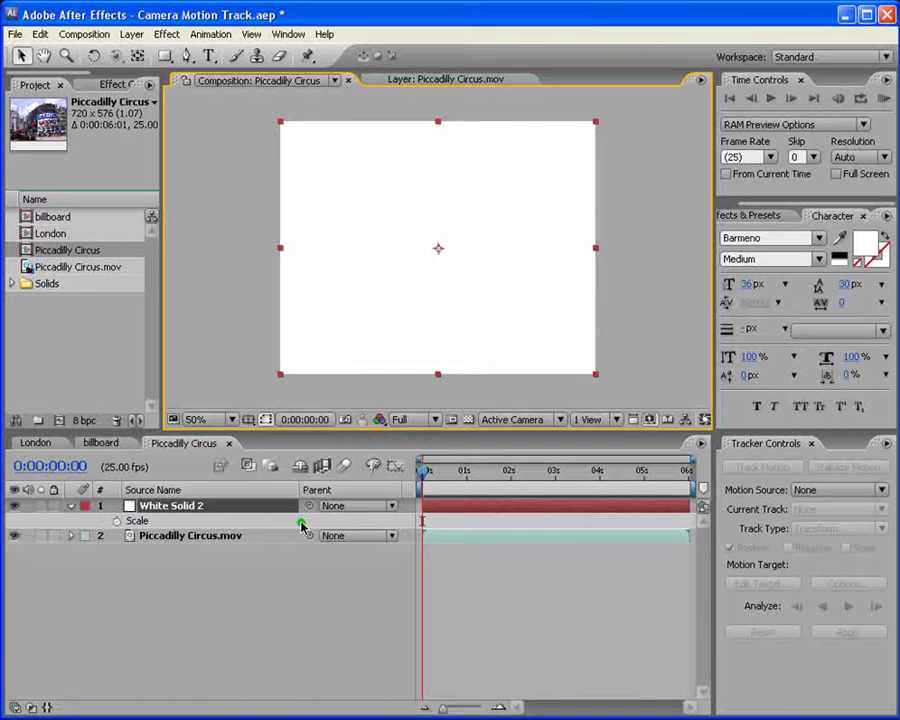
click(31, 708)
mouse_move(329, 520)
mouse_down()
mouse_move(294, 527)
mouse_move(340, 513)
mouse_up()
scroll(412, 302, up, 2)
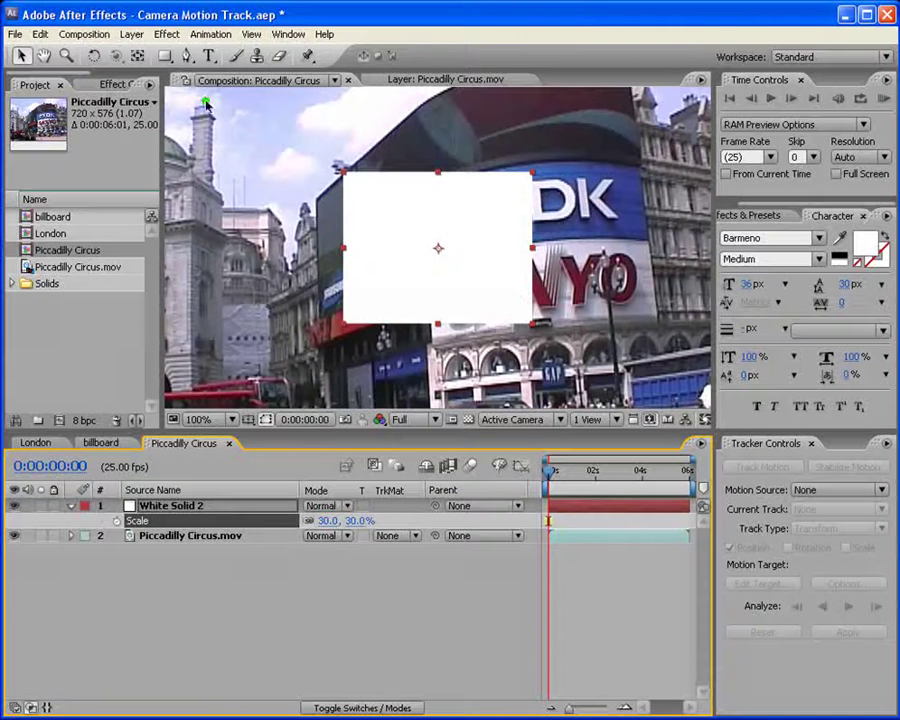
Add an elliptical mask filling the white solid and set its feather to 79 pixels
drag(164, 56, 195, 90)
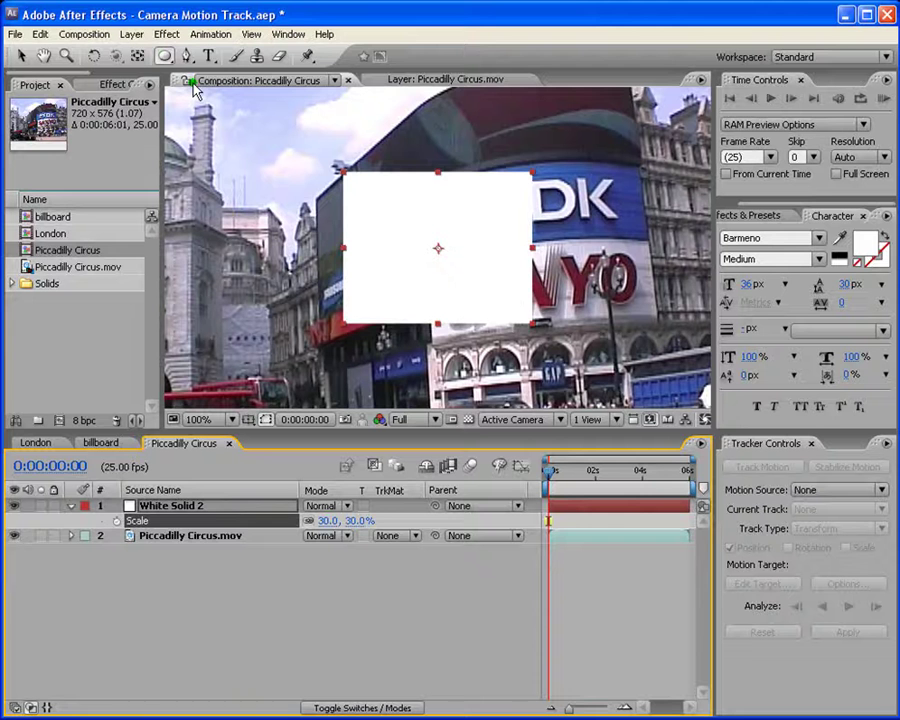
double_click(165, 56)
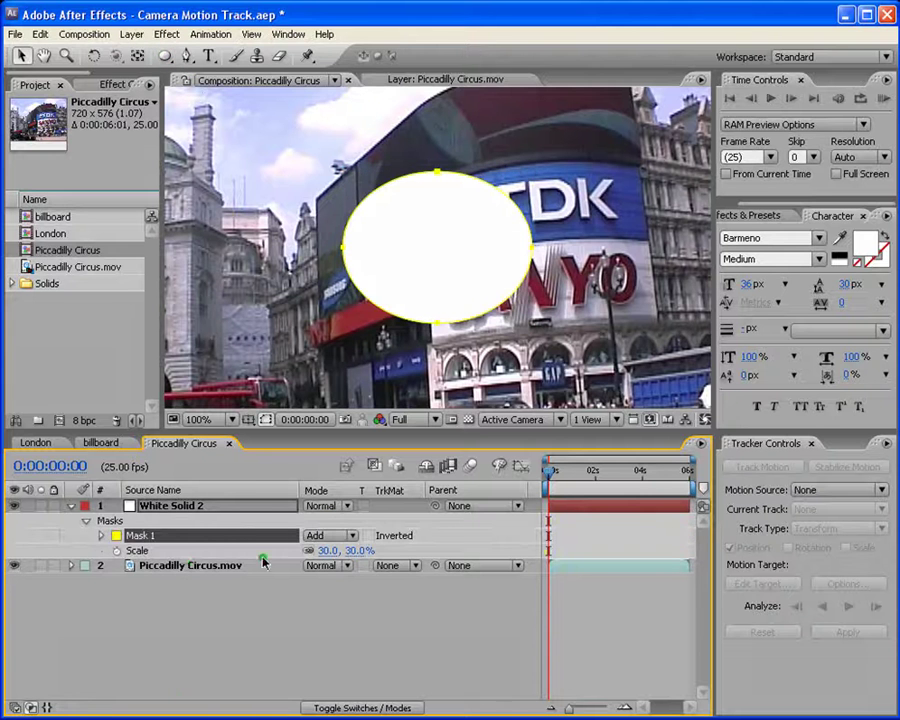
key(f)
drag(323, 537, 383, 537)
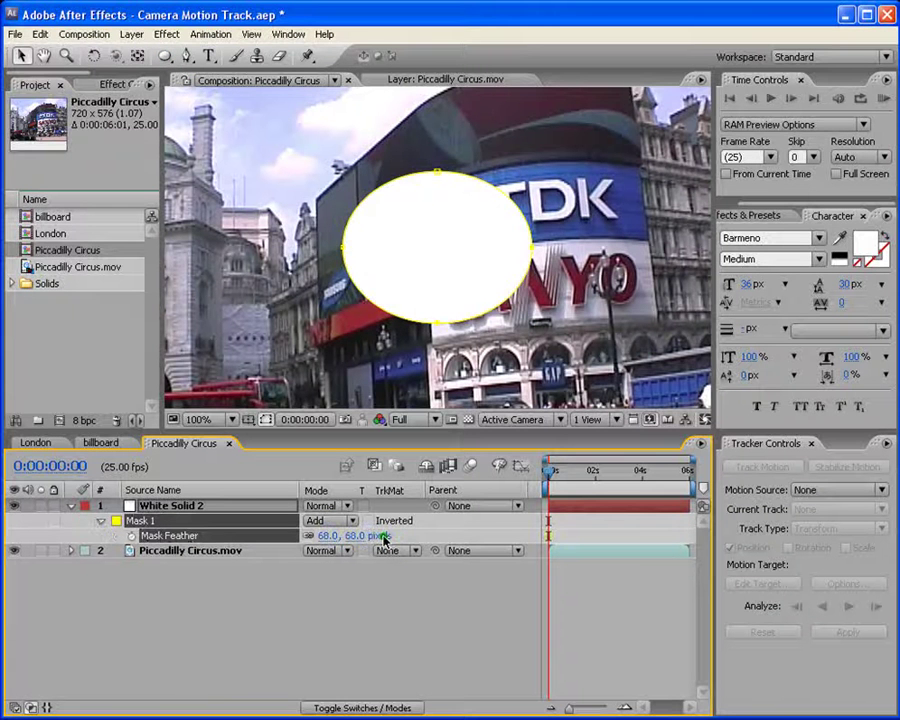
drag(324, 535, 336, 535)
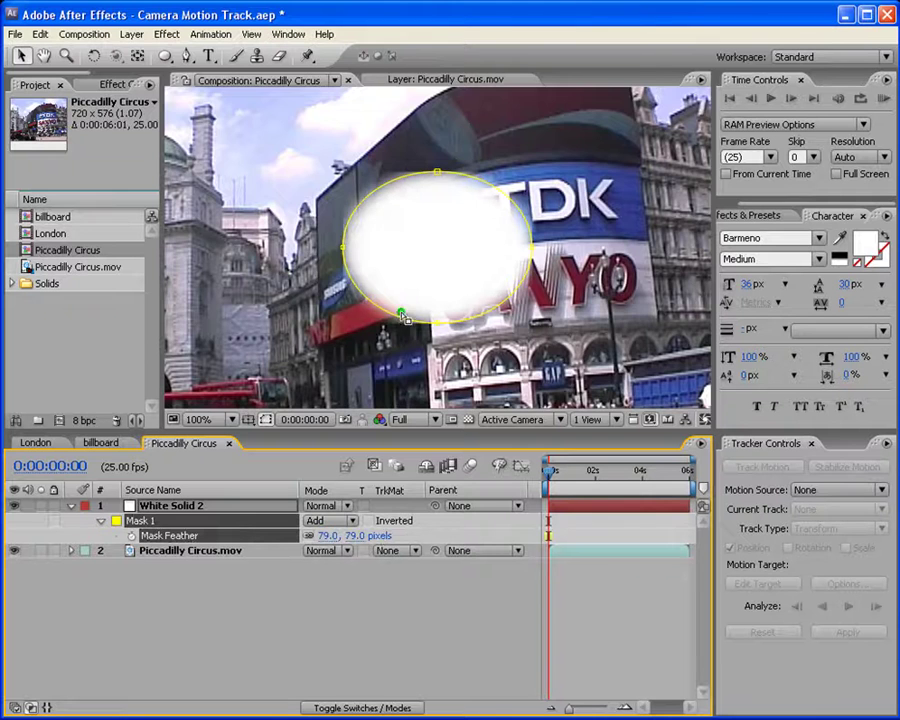
scroll(401, 313, down, 1)
click(464, 281)
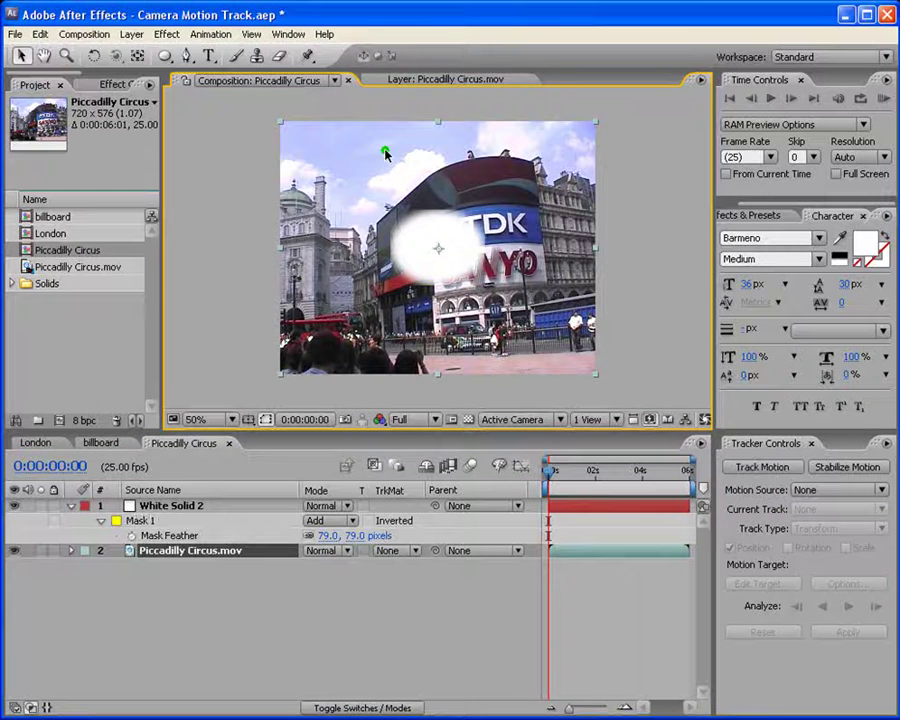
Apply the footage tracker's motion to White Solid 2 in the X and Y dimensions
click(424, 84)
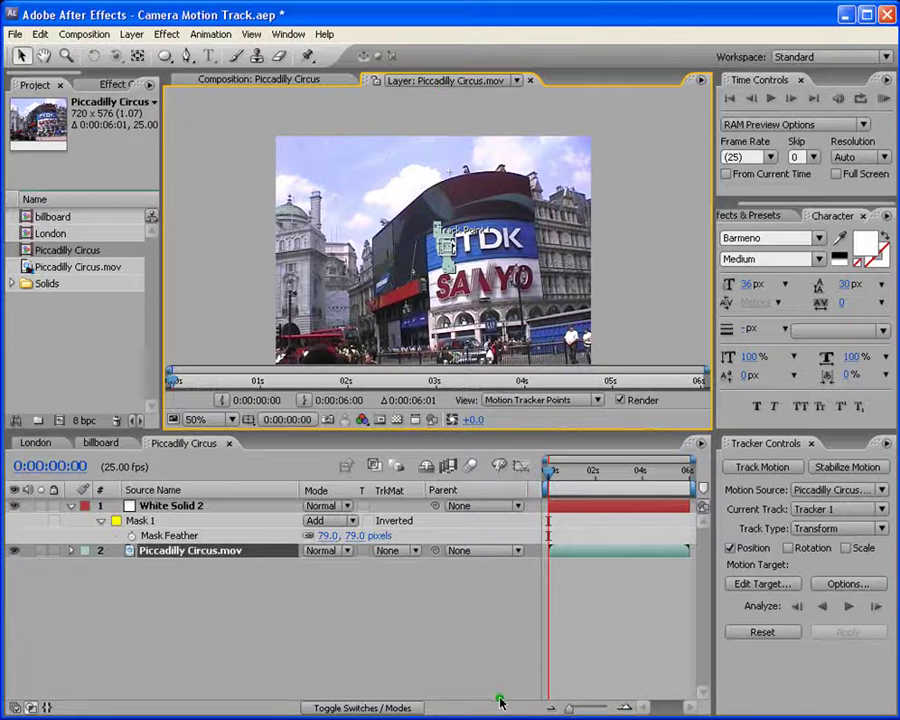
click(750, 584)
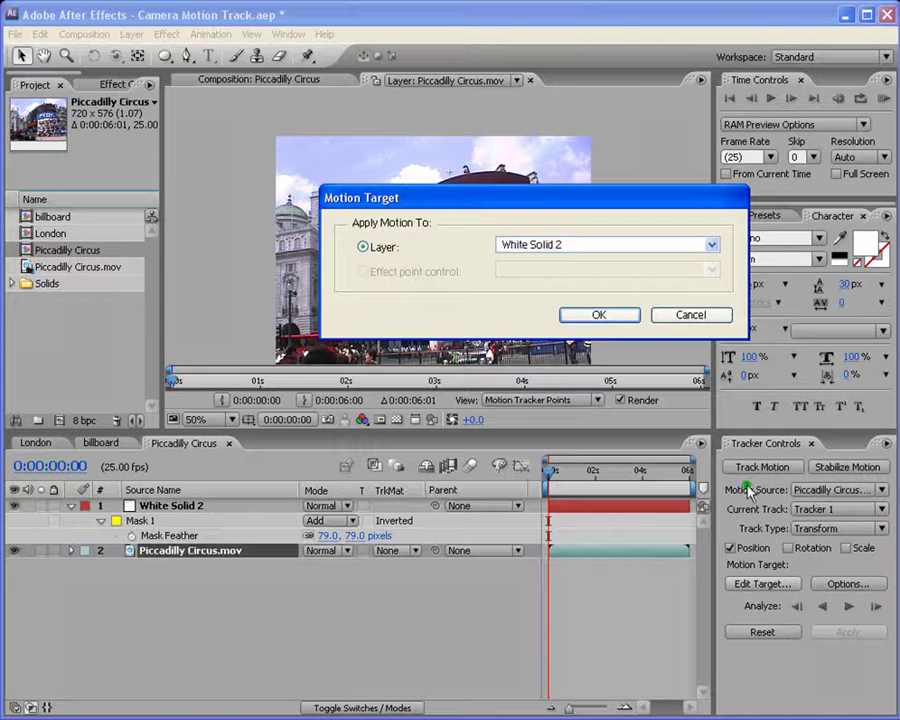
click(585, 314)
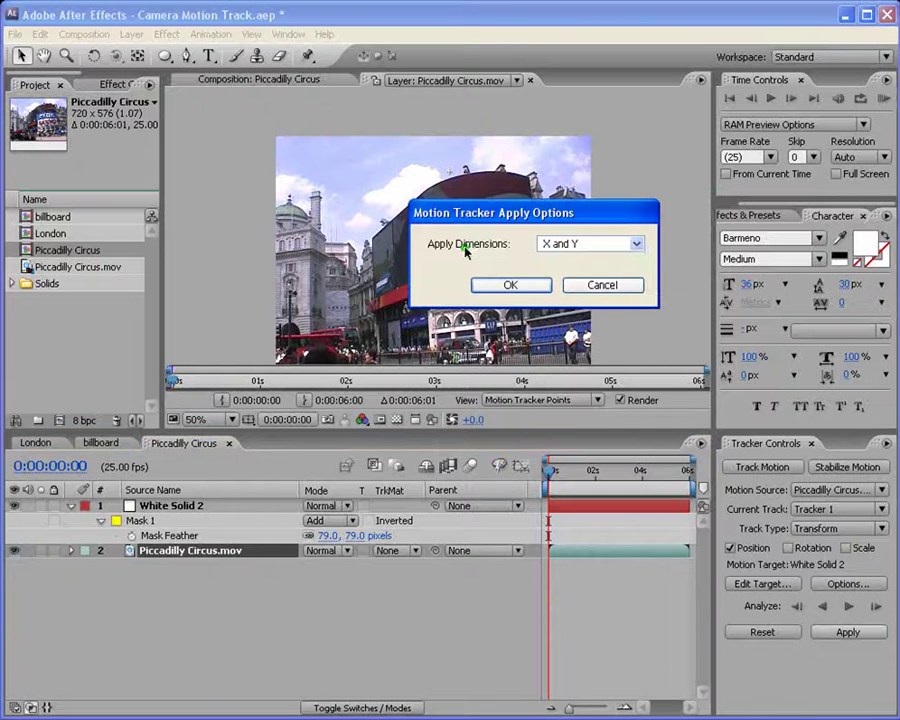
click(514, 287)
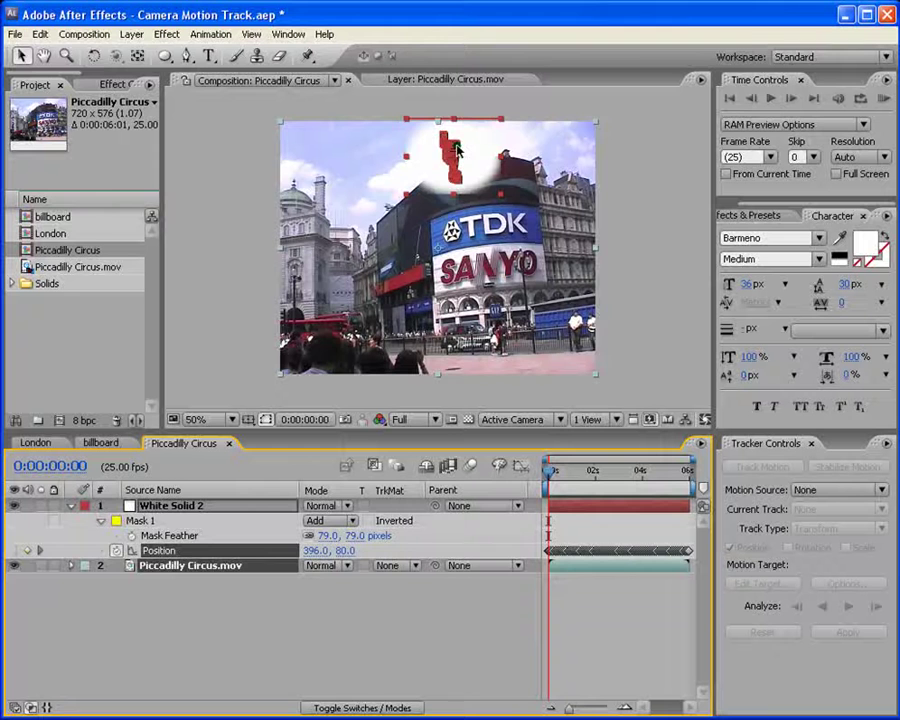
click(620, 577)
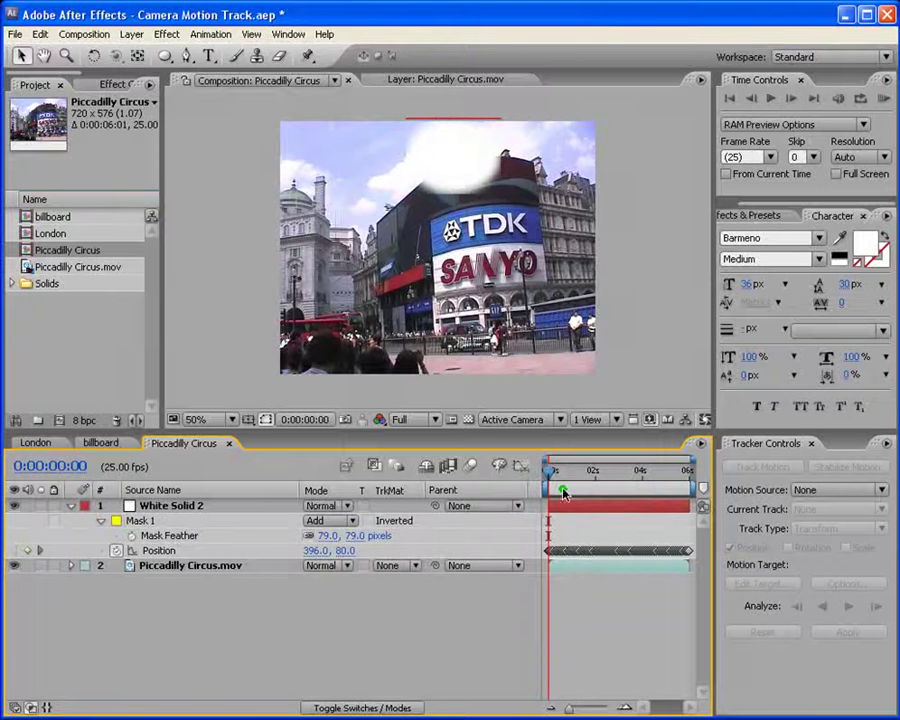
At 0:00:01:14, scale the tracked white solid down to 14% and preview the composition
drag(553, 474, 585, 472)
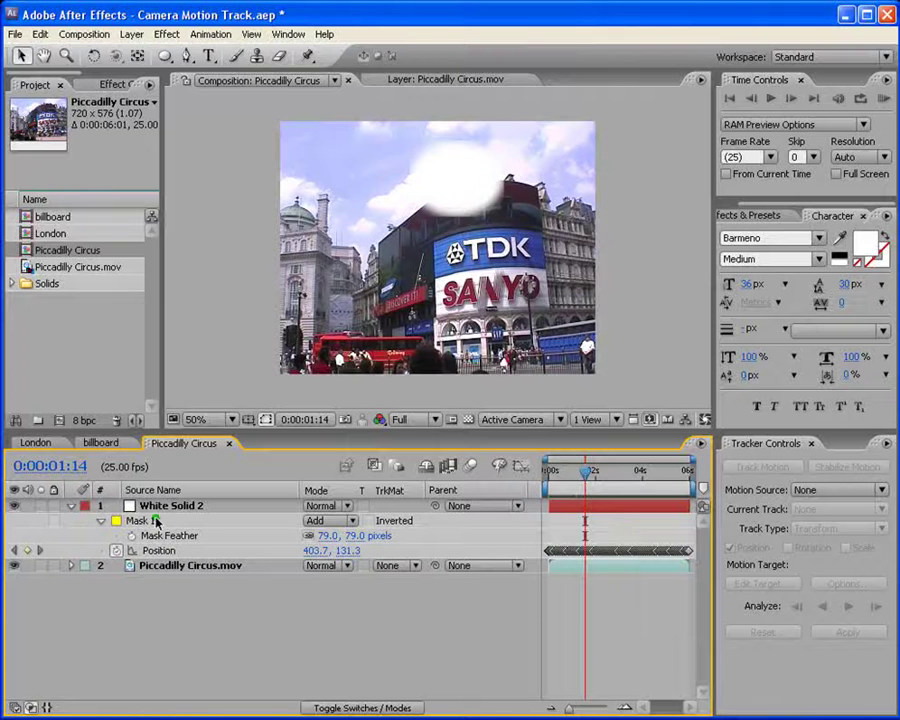
click(155, 521)
key(s)
drag(323, 521, 307, 521)
click(648, 586)
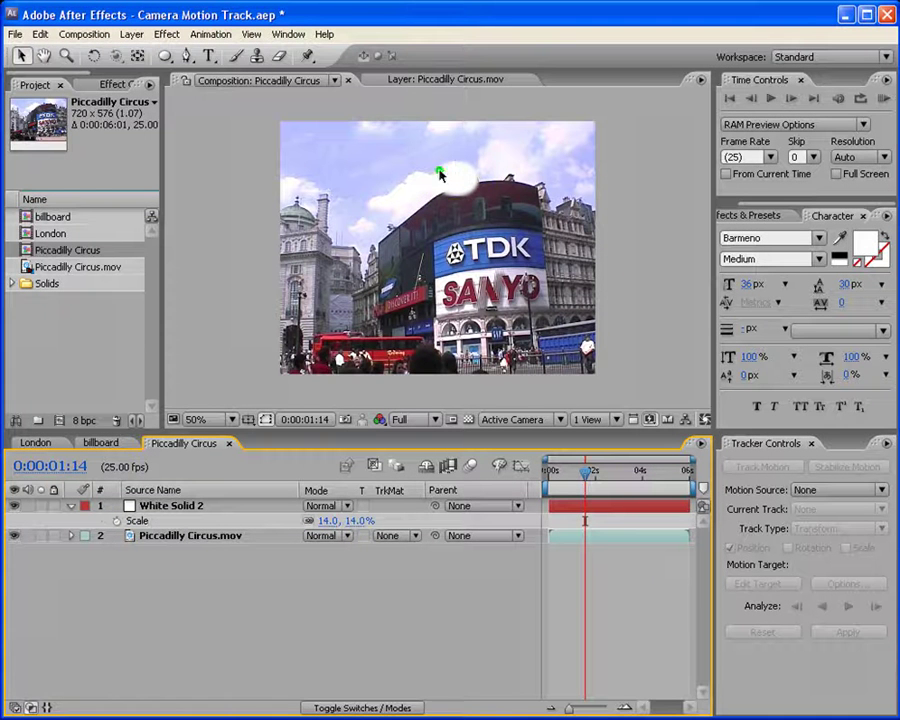
click(885, 98)
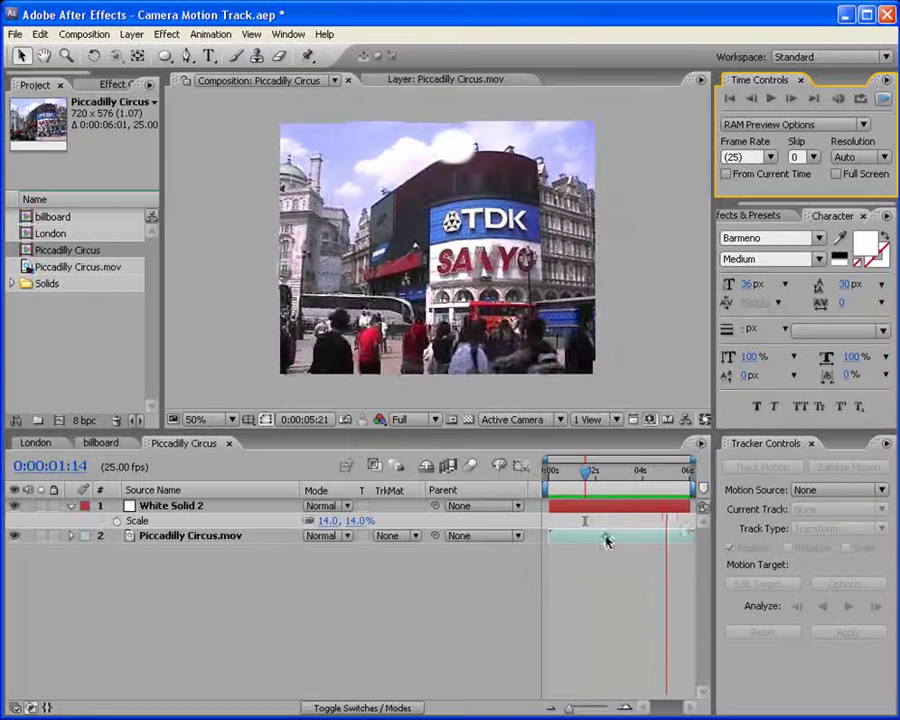
Examine the footage layer's track points around the TDK logo up close and preview the Piccadilly Circus composition again
click(589, 470)
scroll(482, 243, up, 1)
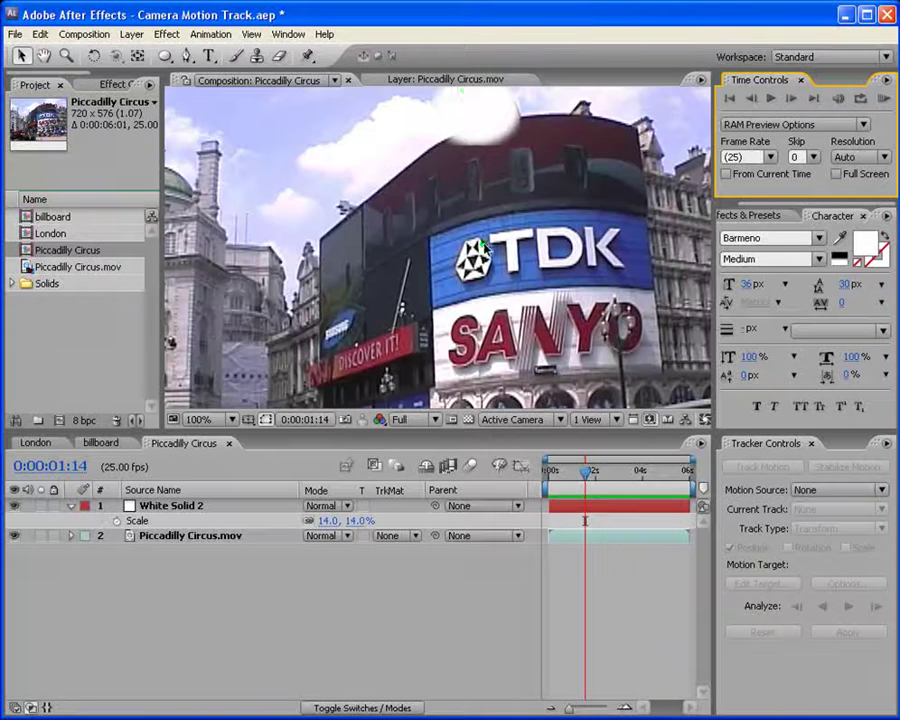
click(465, 94)
drag(532, 275, 506, 337)
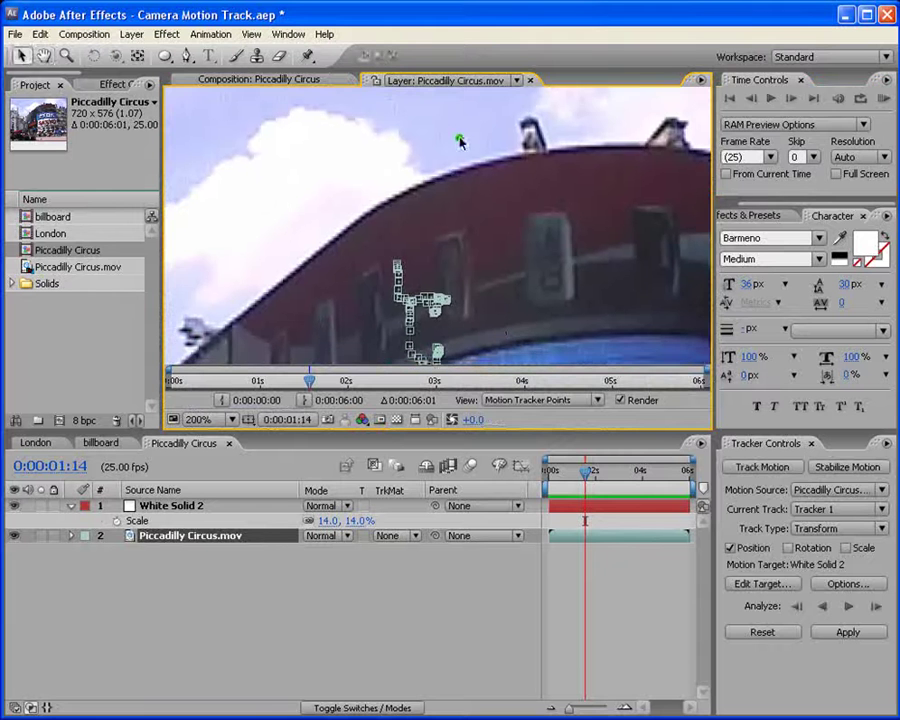
drag(526, 274, 522, 148)
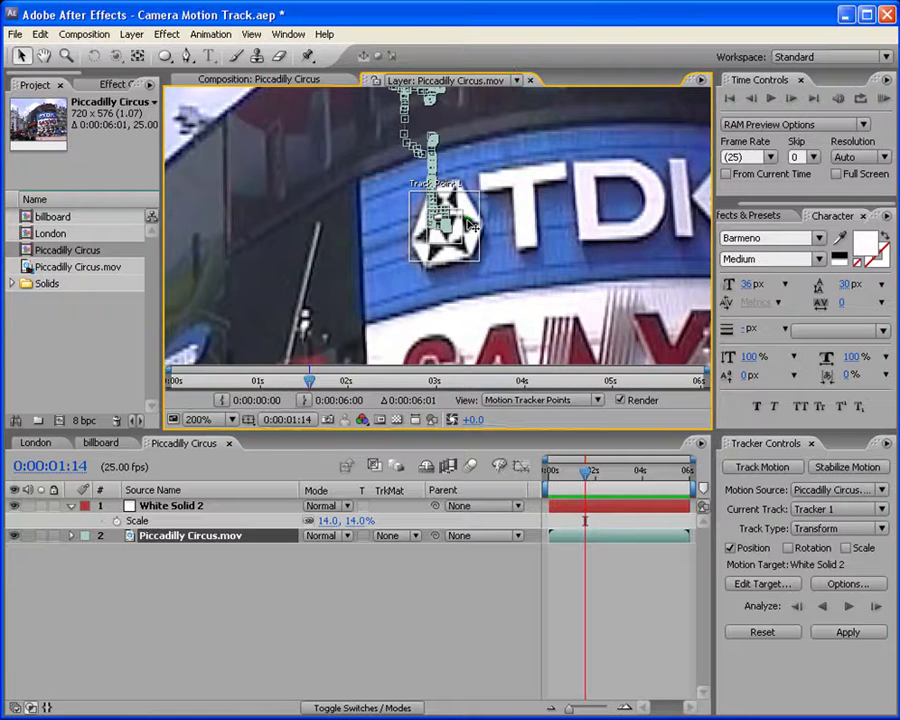
drag(460, 228, 433, 261)
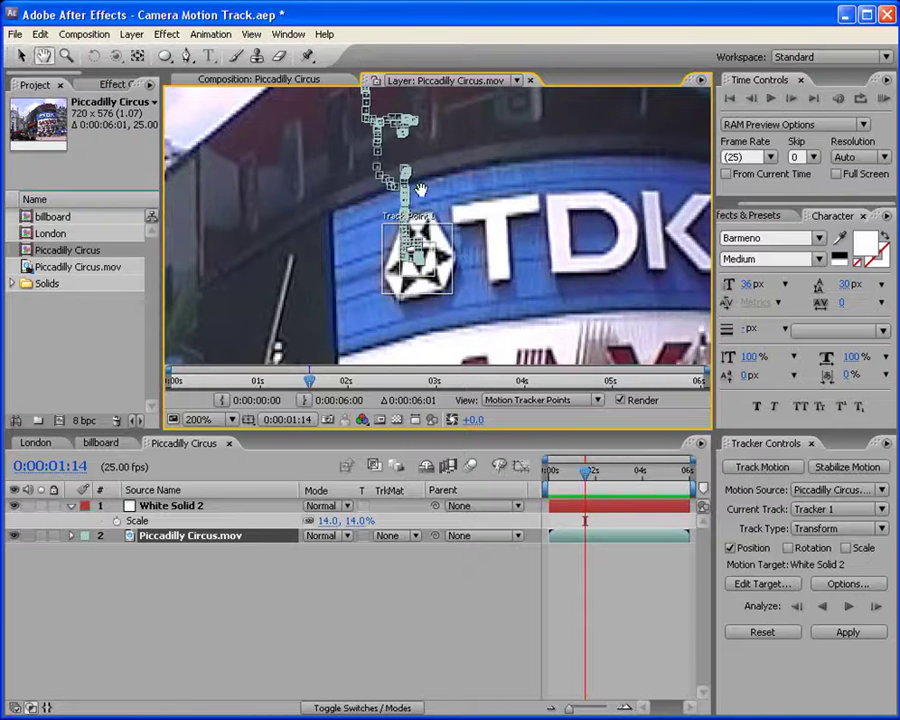
scroll(421, 197, down, 1)
scroll(421, 197, down, 2)
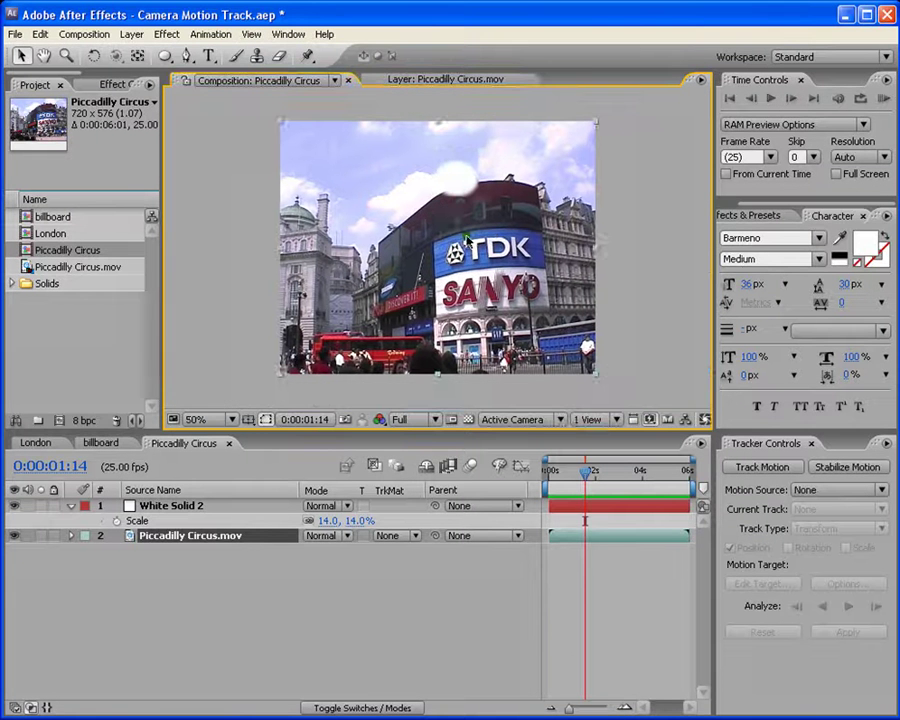
click(884, 99)
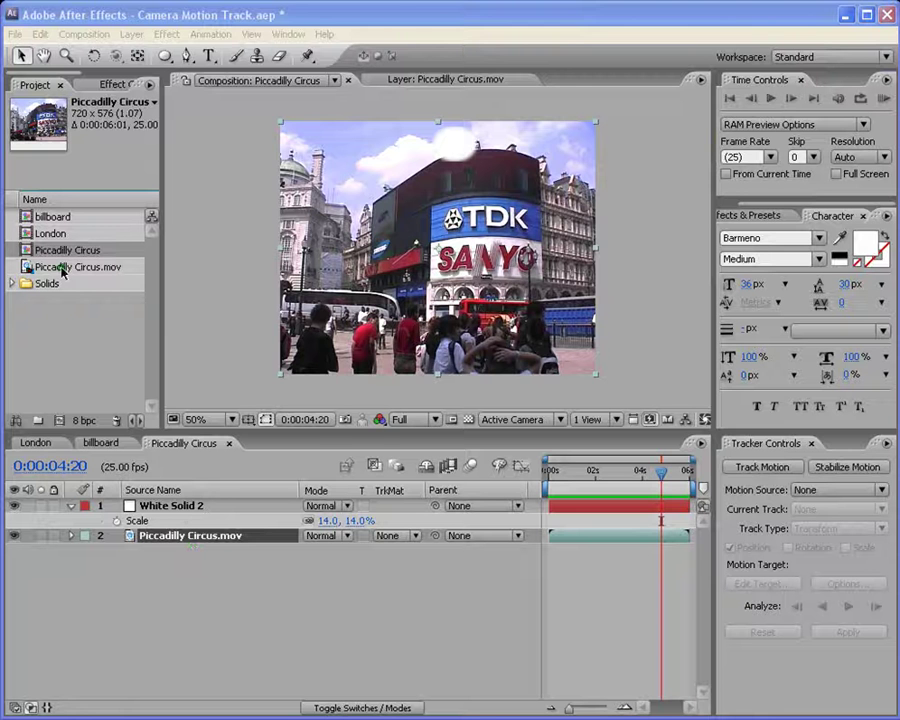
Delete the Piccadilly Circus composition from the project and preview the London composition
click(22, 244)
key(Delete)
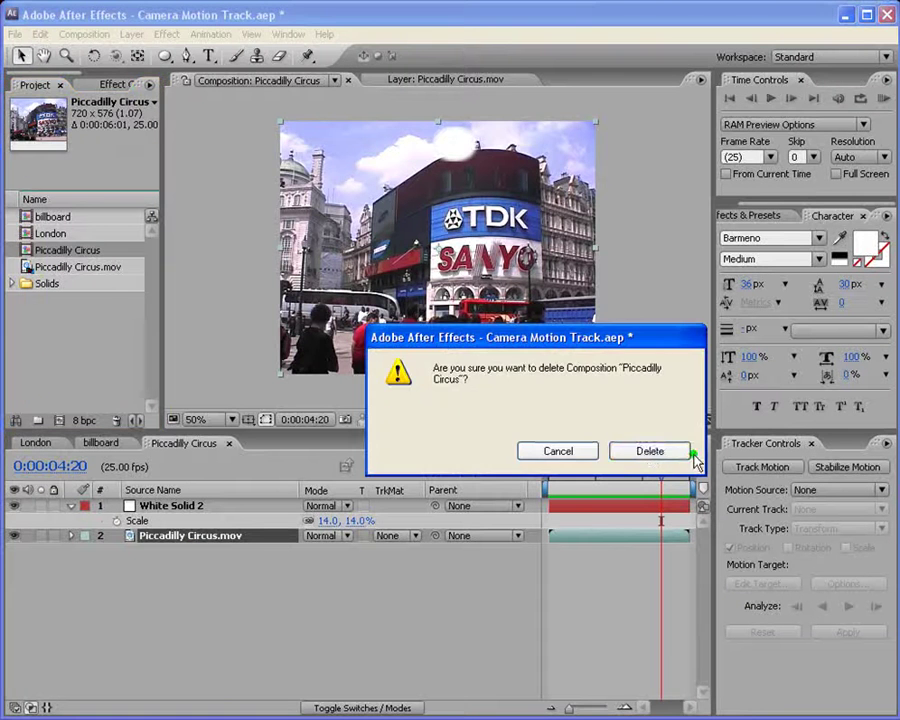
click(650, 451)
click(884, 98)
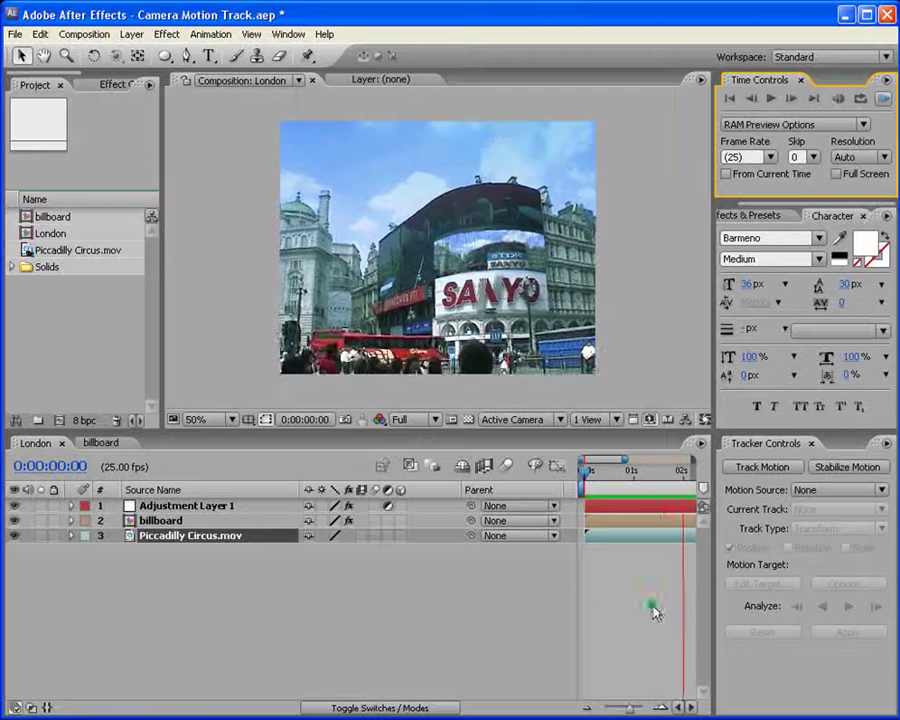
key(space)
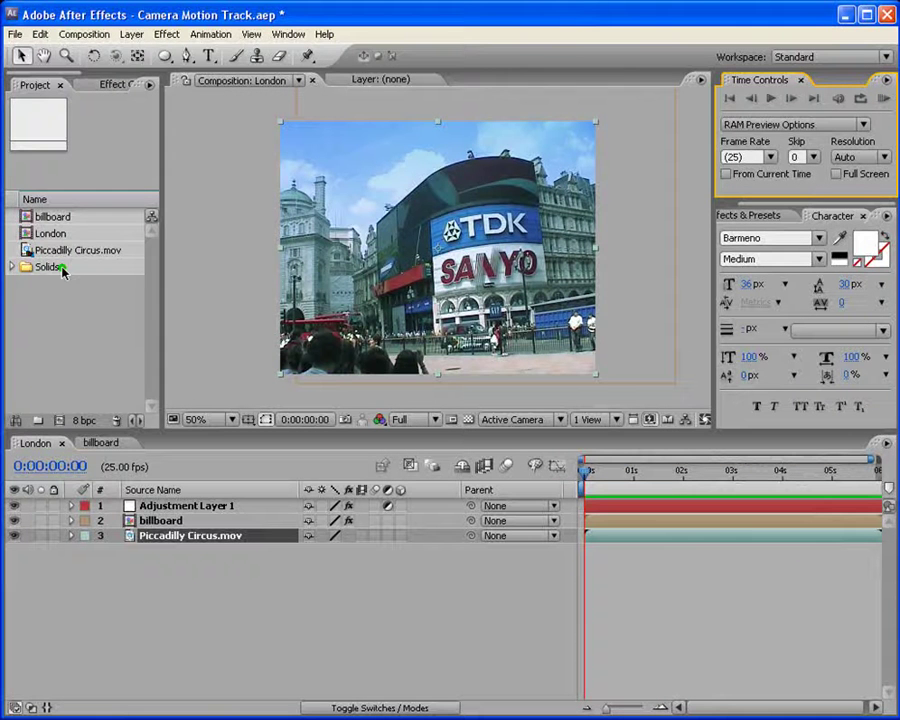
Create a new composition from Piccadilly Circus.mov and add a Perspective corner pin motion tracker to its layer
click(68, 256)
drag(66, 252, 60, 421)
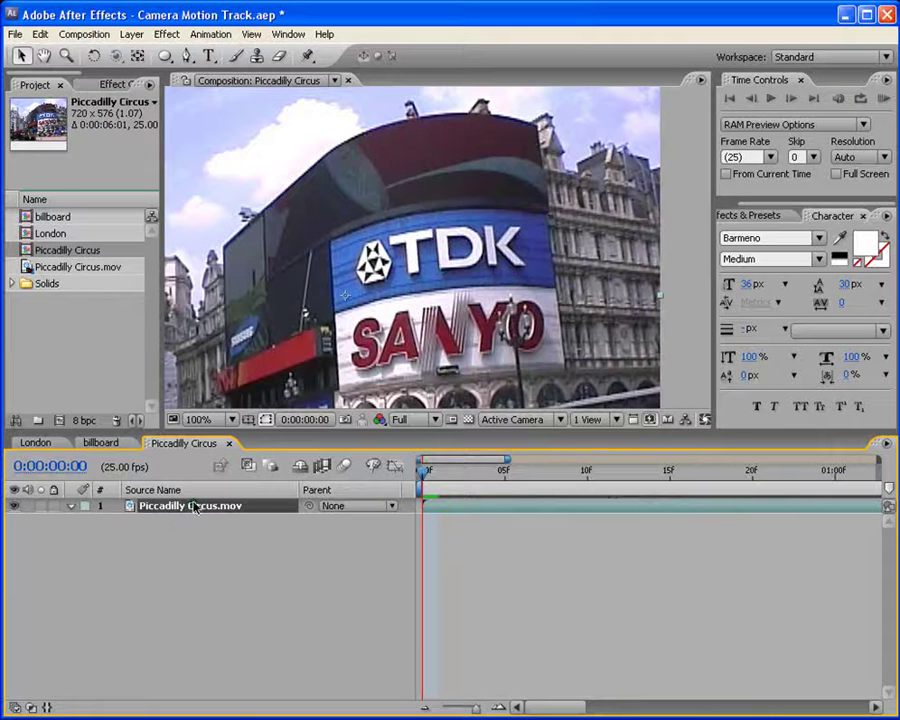
click(211, 35)
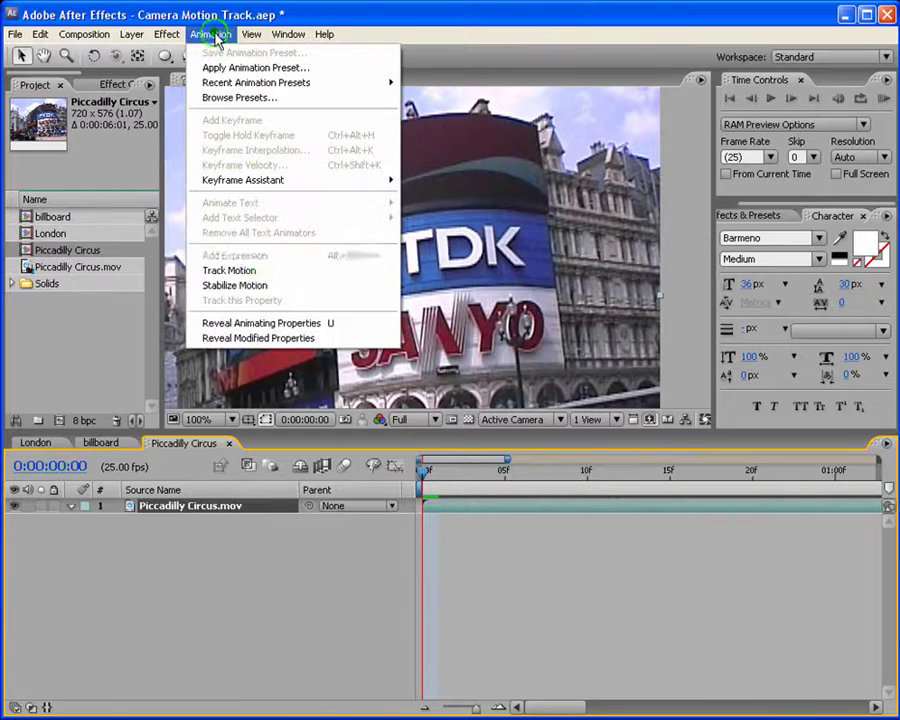
click(265, 270)
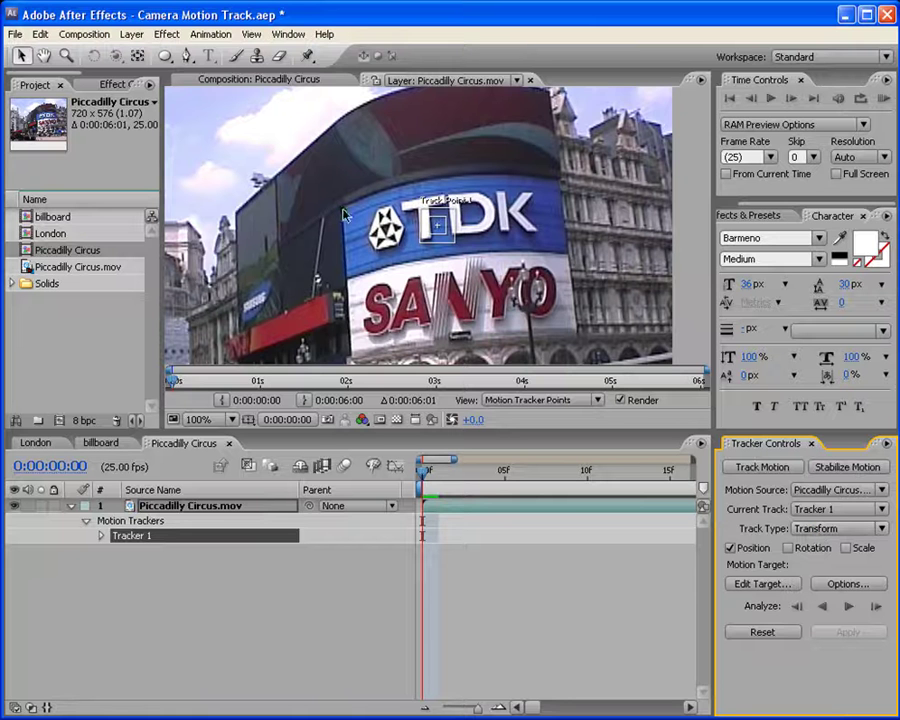
click(879, 529)
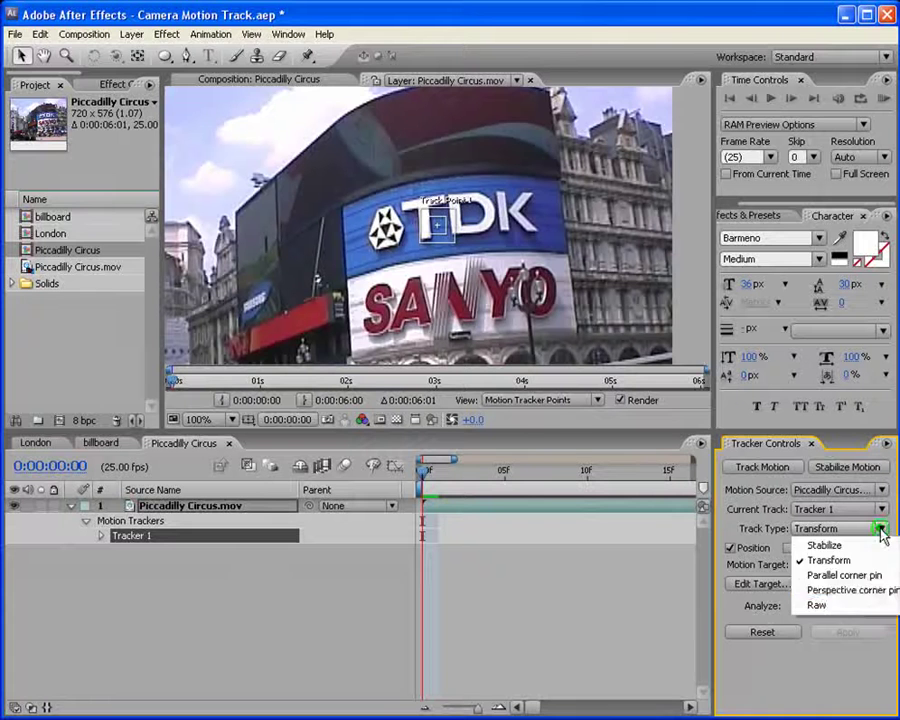
click(869, 593)
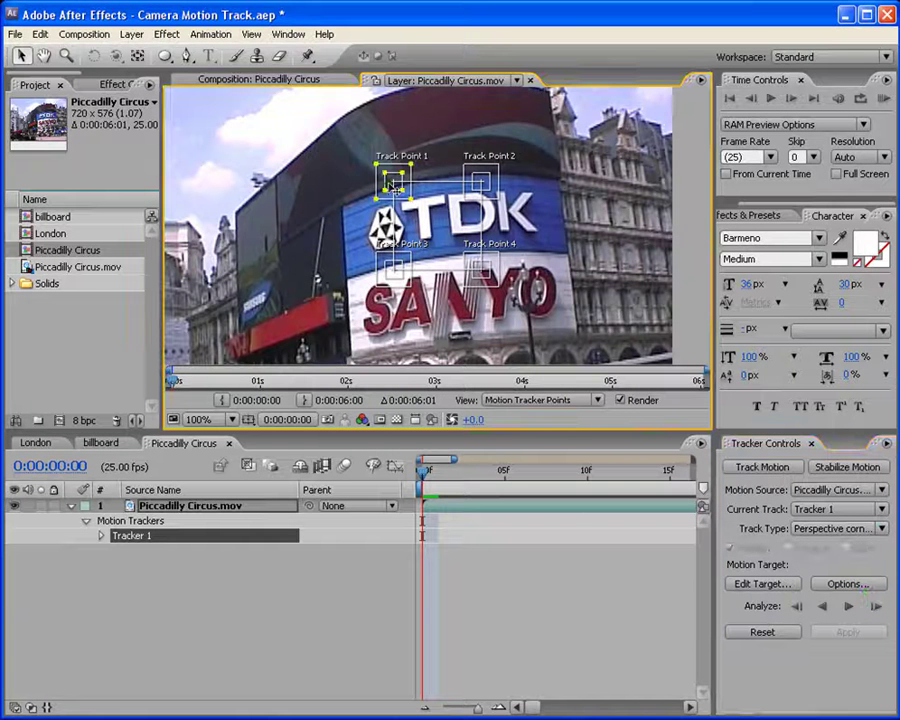
Position the four track points on the corners of the blue TDK sign
drag(393, 182, 340, 213)
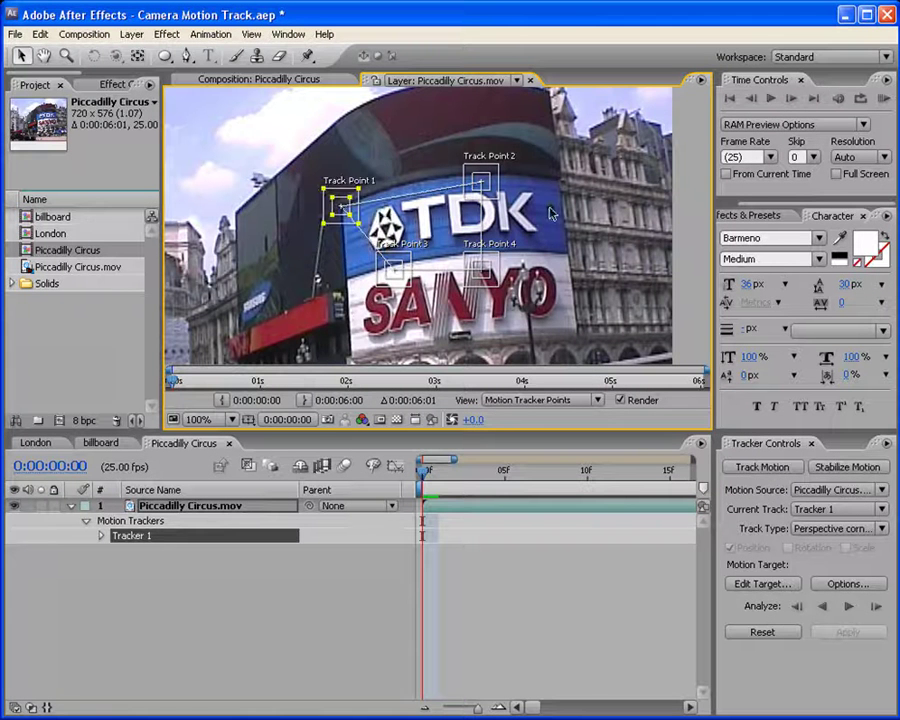
drag(487, 183, 565, 182)
drag(487, 281, 460, 304)
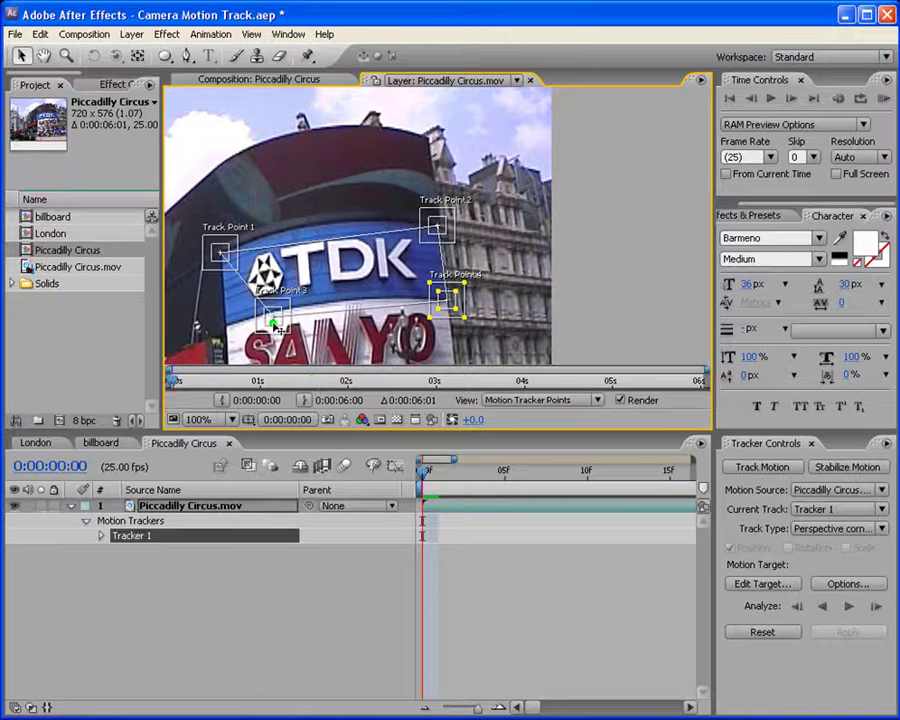
drag(275, 322, 228, 333)
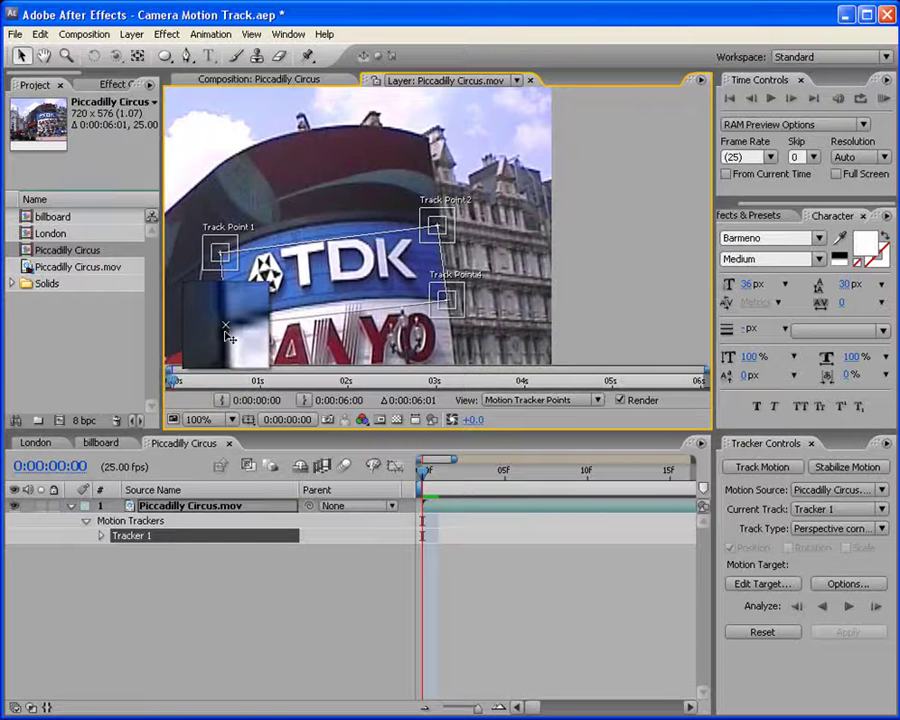
Offset the track points' attach points outward so the tracked frame encloses the whole blue TDK sign
click(366, 231)
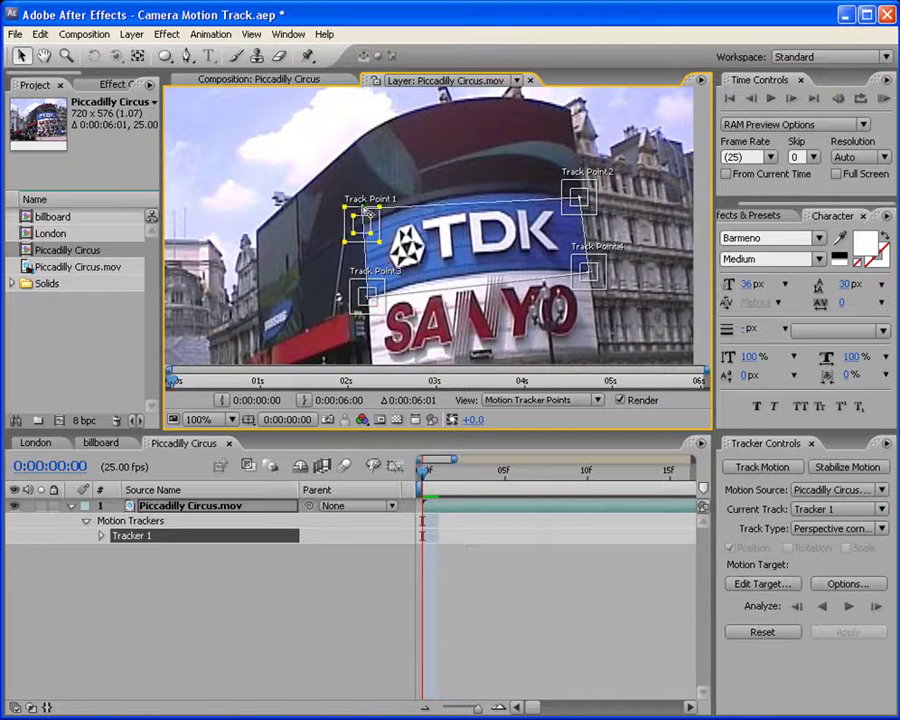
drag(363, 201, 358, 194)
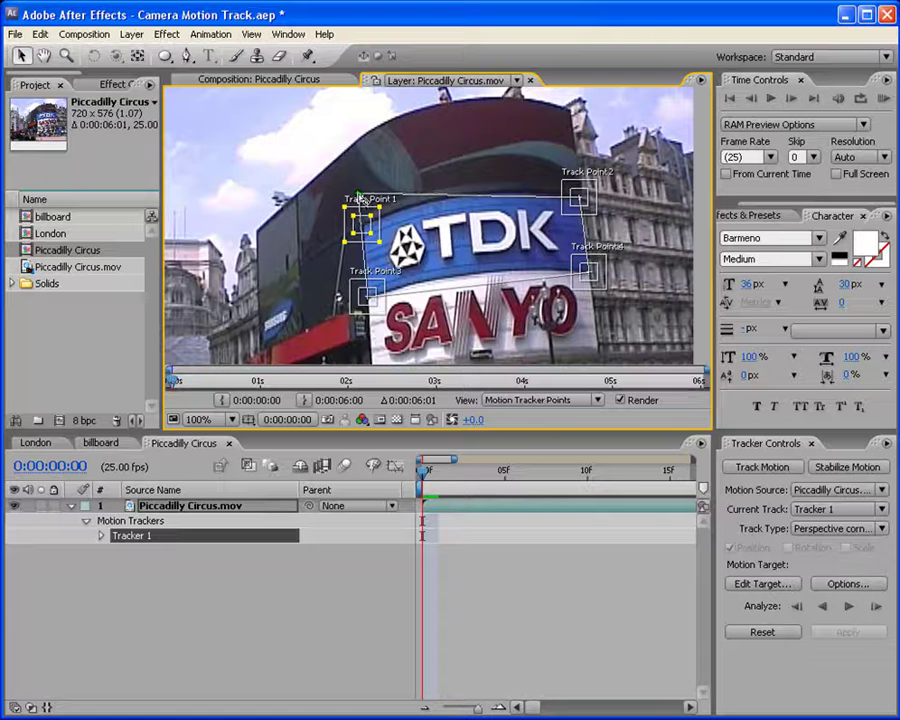
drag(583, 203, 585, 190)
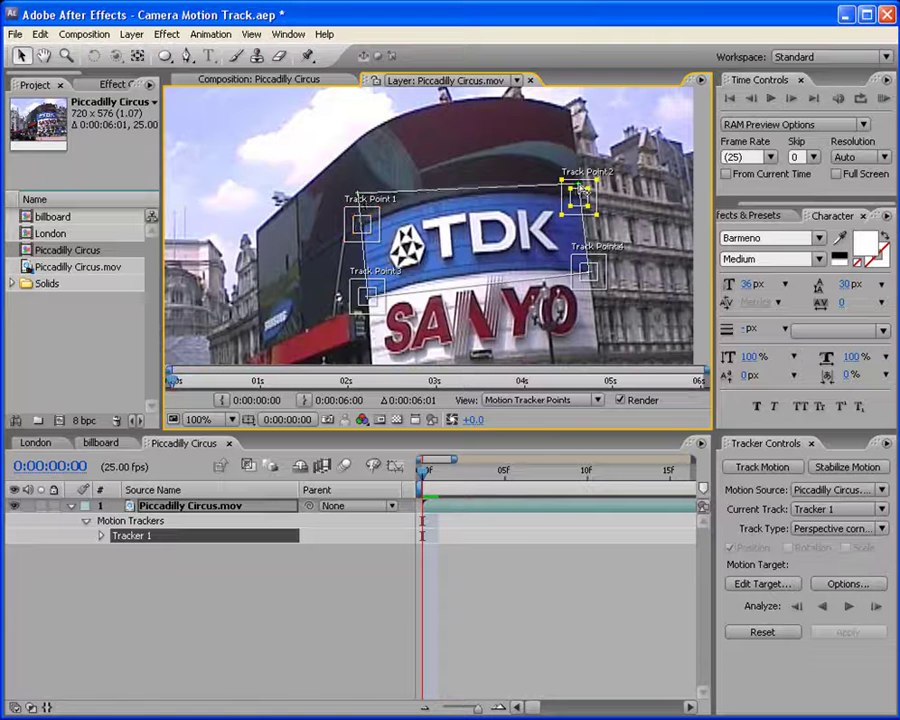
click(592, 277)
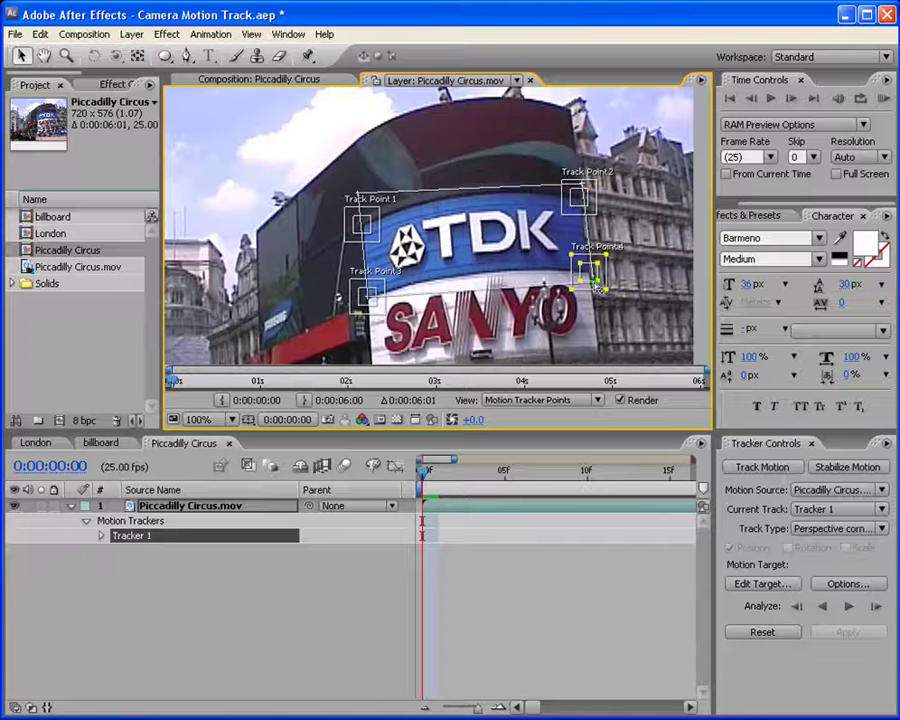
click(370, 299)
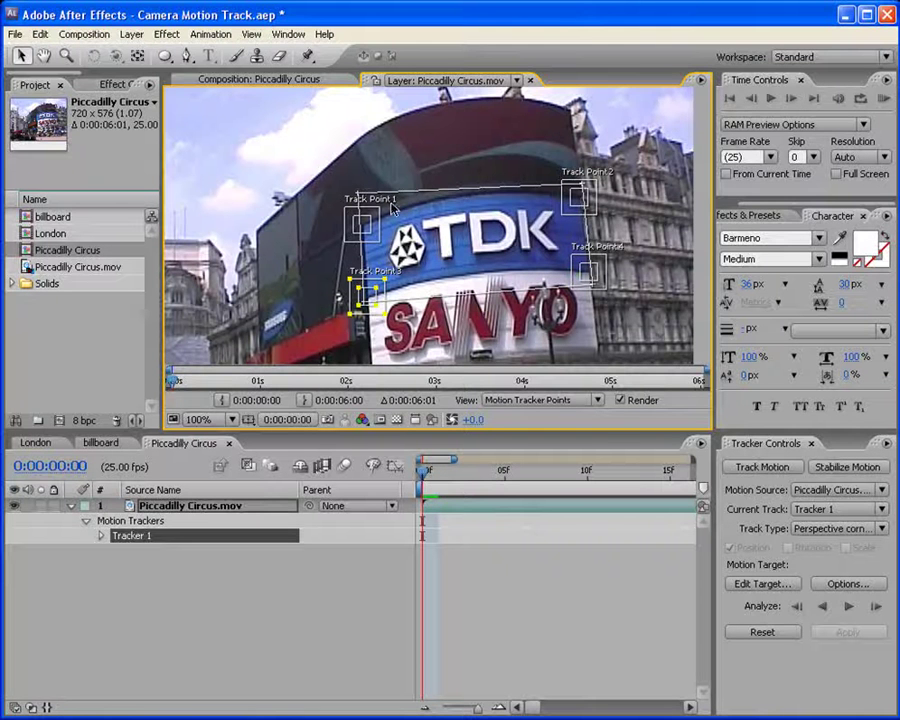
Analyze the four track points forward through the clip and fit its full duration in the timeline
click(847, 609)
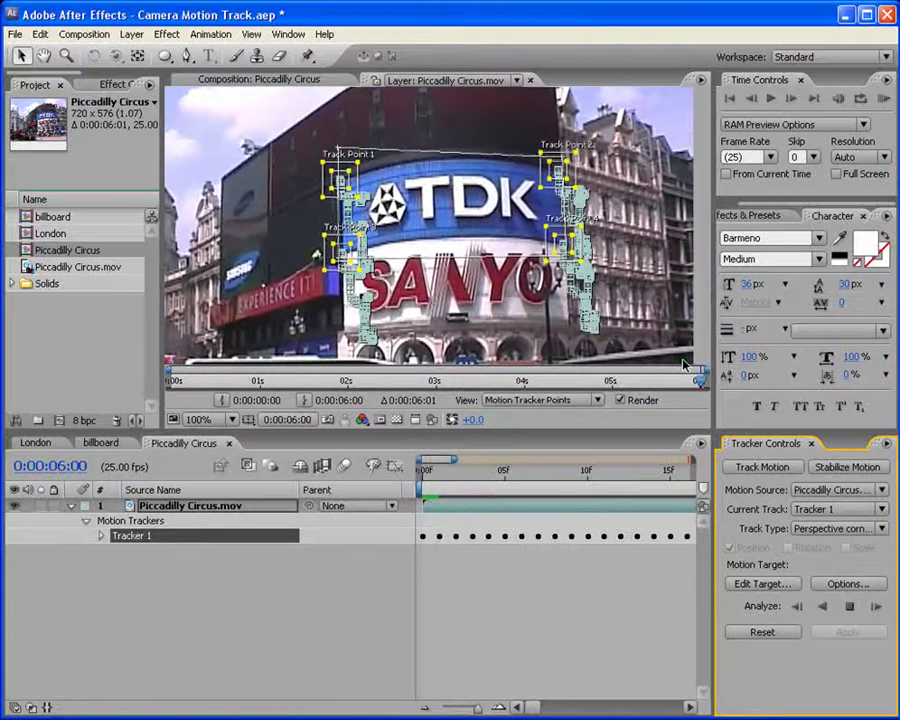
drag(480, 706, 441, 557)
Check the footage layer's tracking keyframes and track points along the clip, and return the current time to 0:00:00:00
click(208, 560)
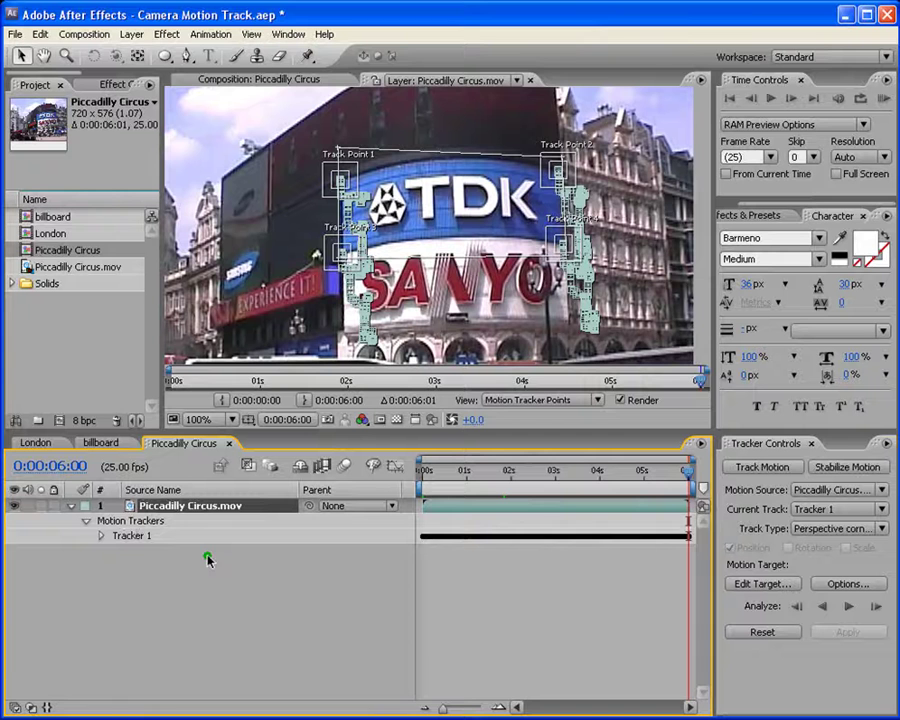
key(u)
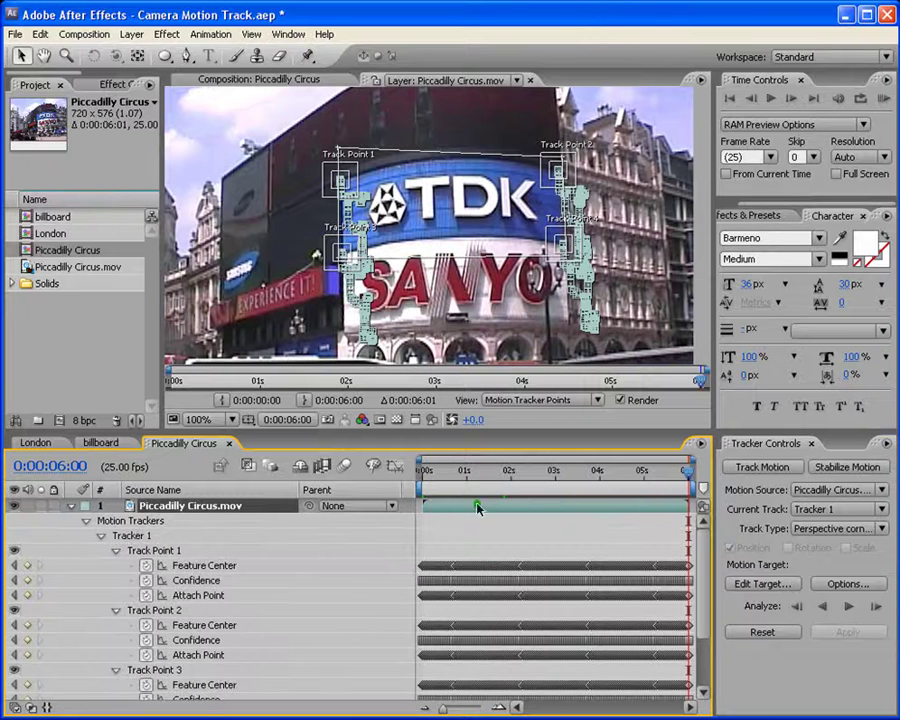
drag(438, 476, 504, 468)
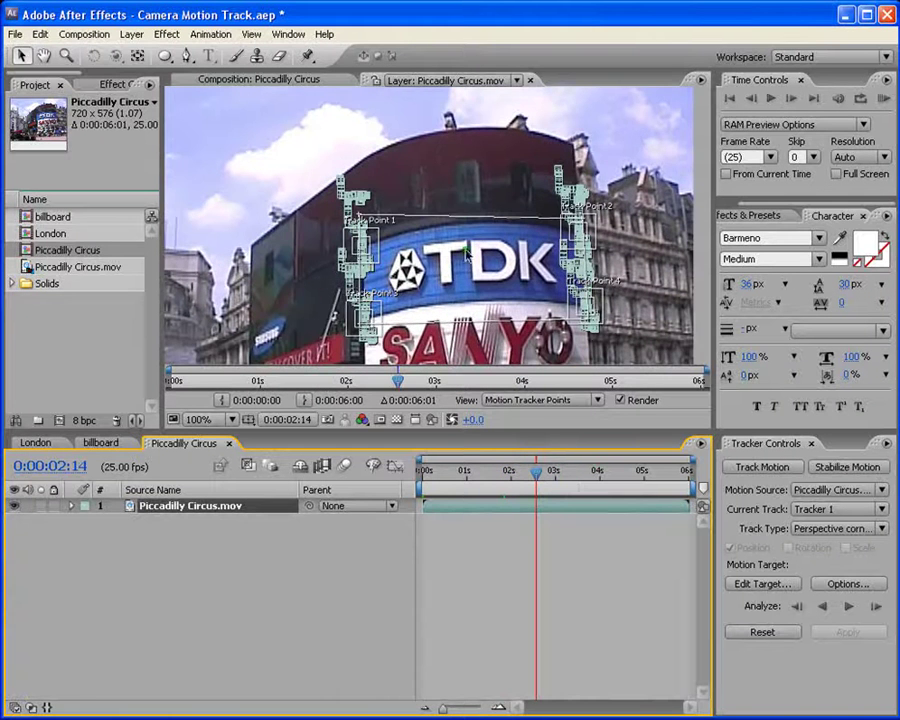
key(Home)
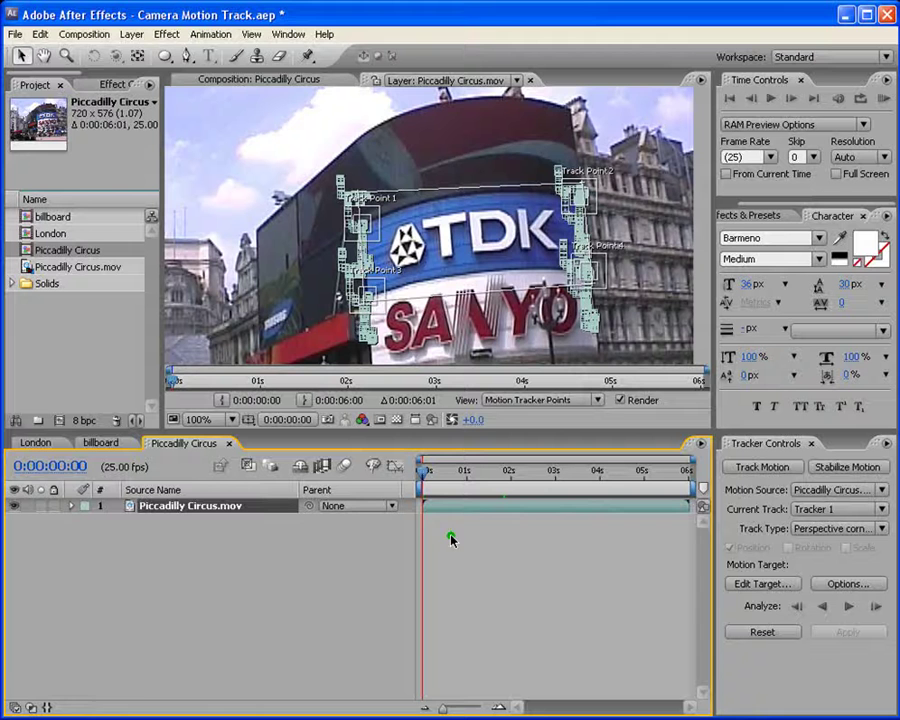
Collapse the footage layer's tracking keyframes and create a comp-size white solid, 720 x 576 pixels, above the Piccadilly Circus footage
key(u)
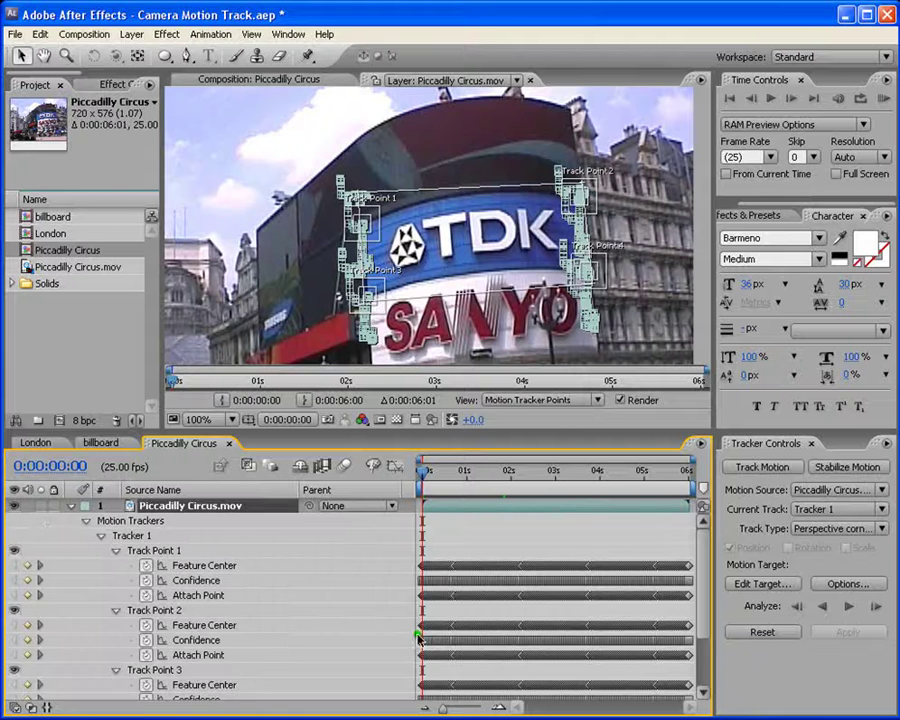
click(70, 506)
click(131, 34)
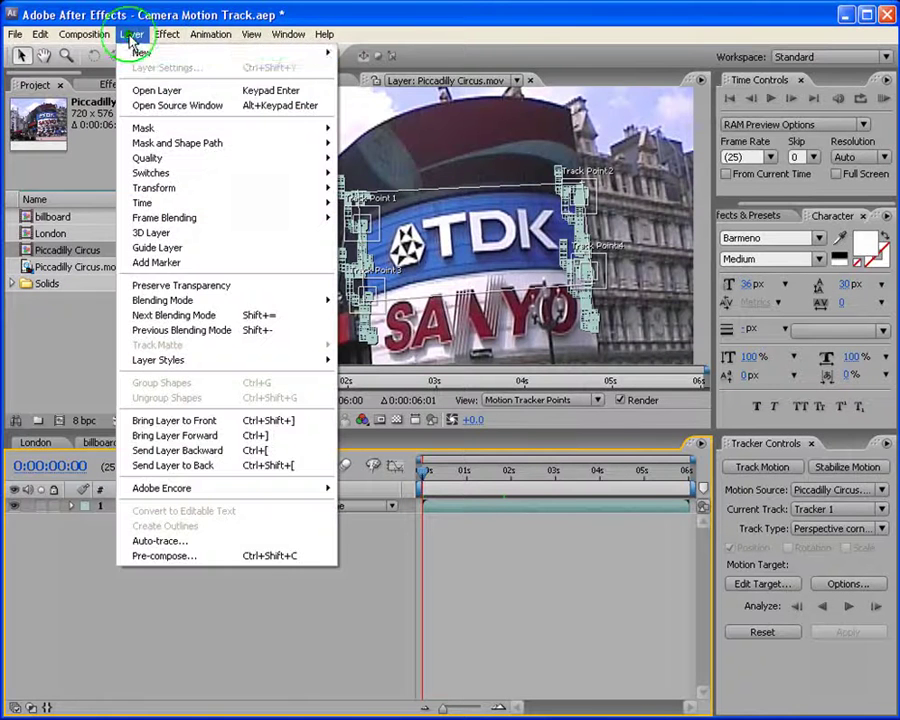
mouse_move(140, 53)
click(370, 67)
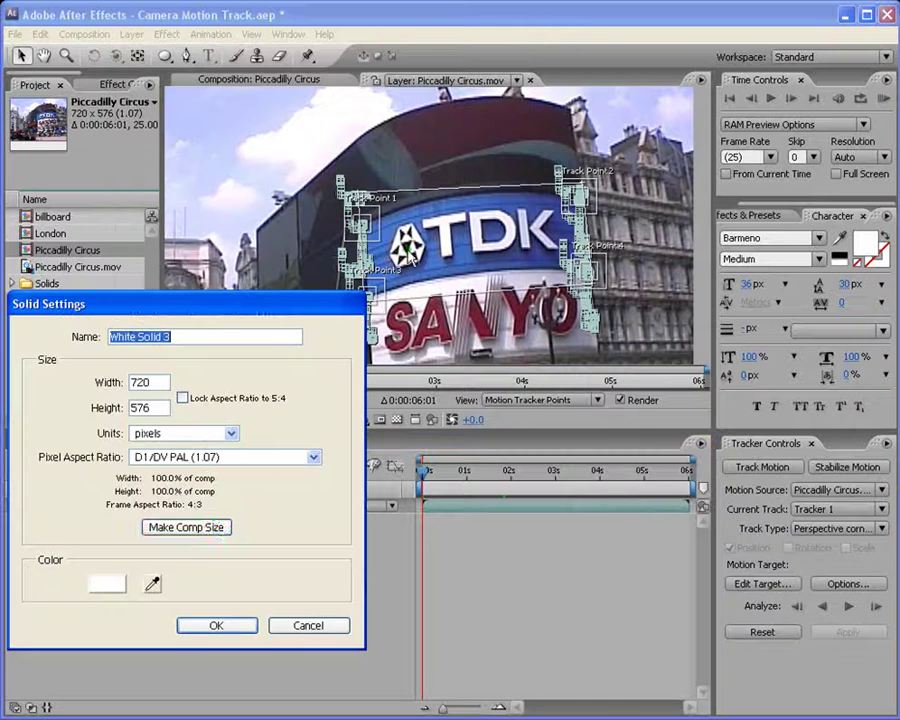
click(148, 527)
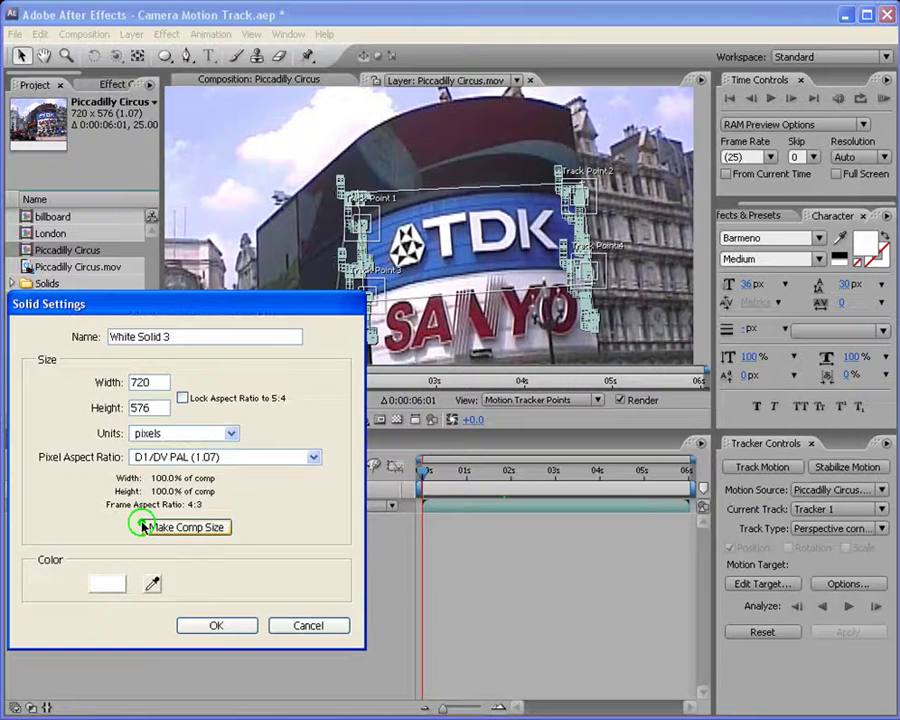
click(212, 626)
Set White Solid 3 as the motion target of the Piccadilly Circus footage's Tracker 1 and apply the perspective corner pin tracking
click(166, 524)
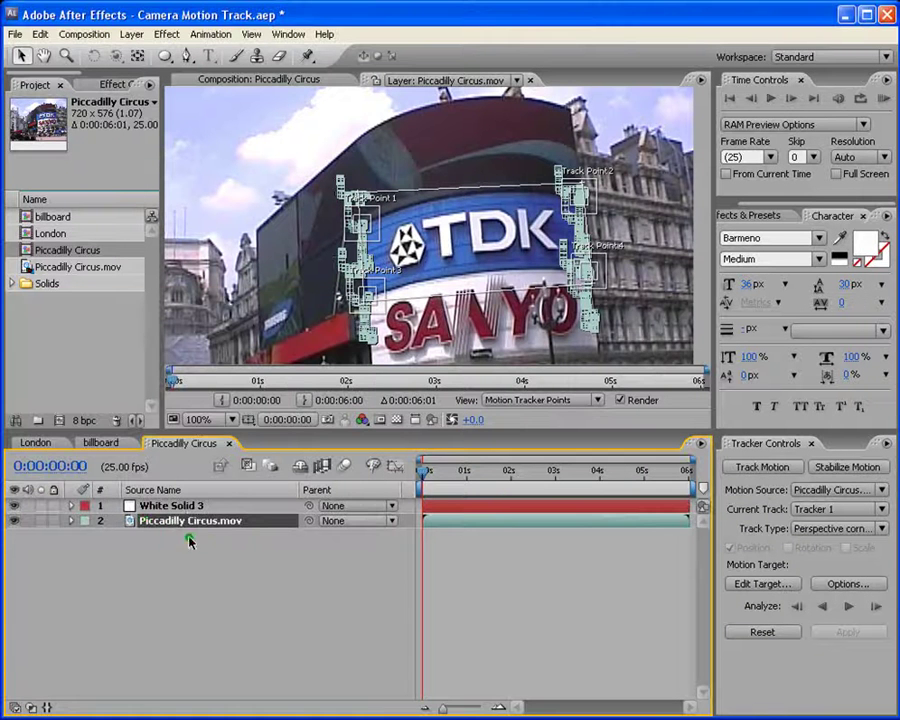
click(757, 586)
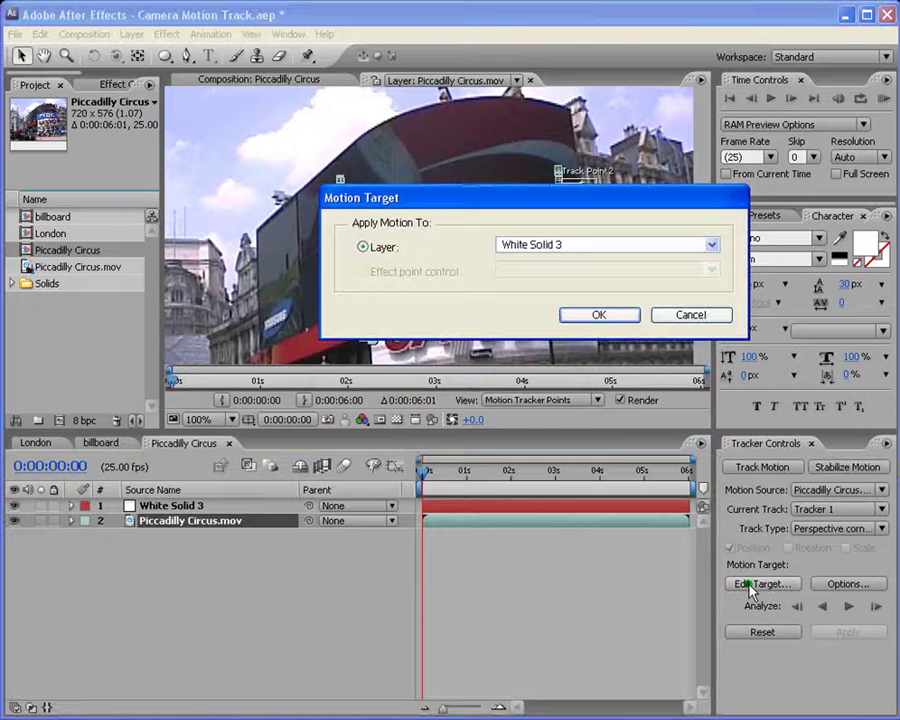
drag(420, 193, 278, 319)
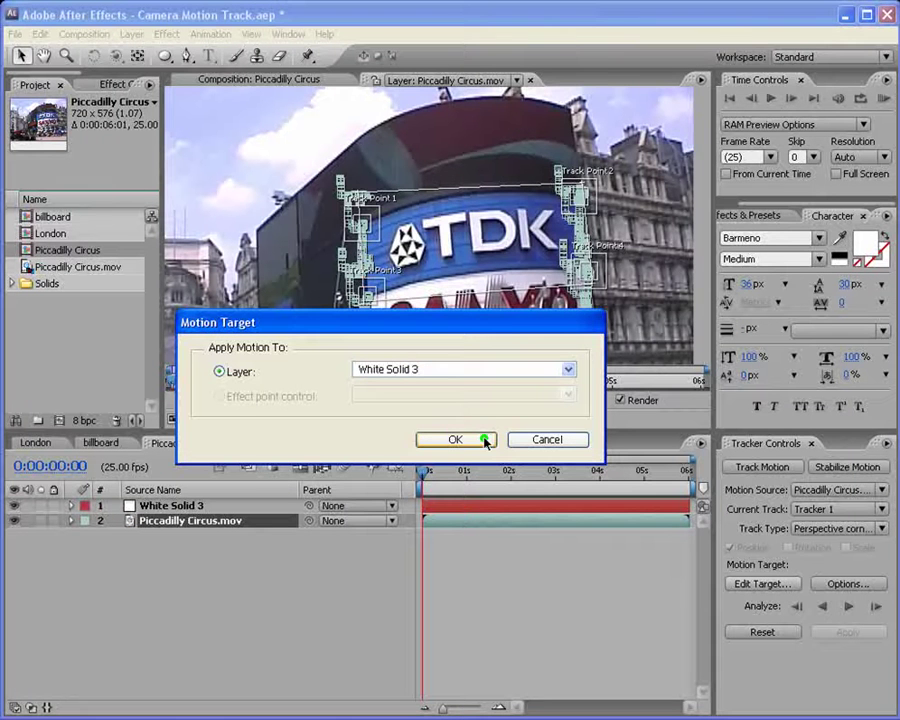
click(520, 369)
click(455, 440)
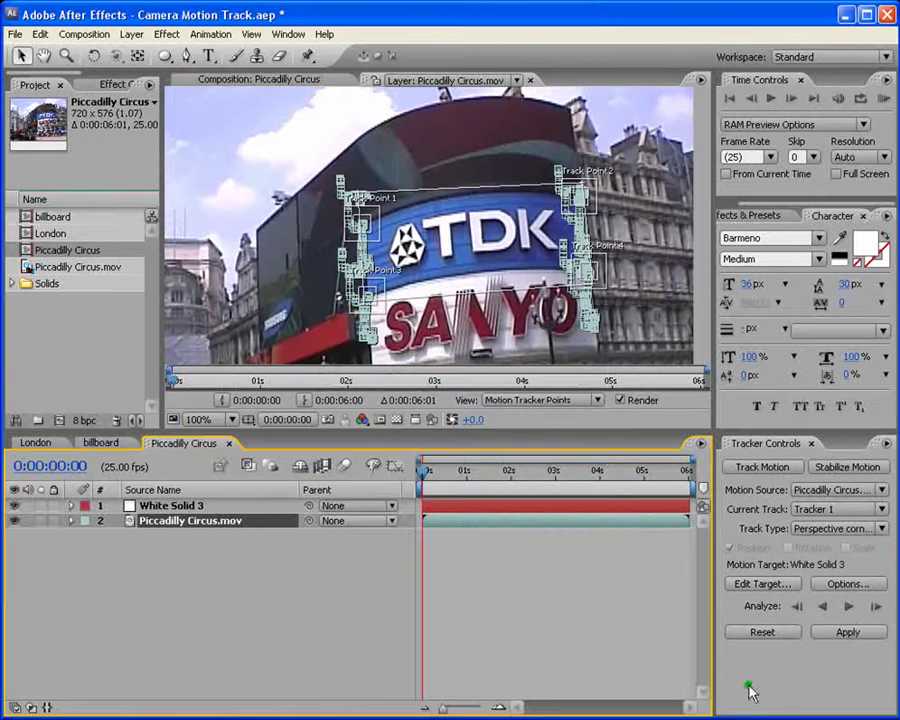
click(843, 632)
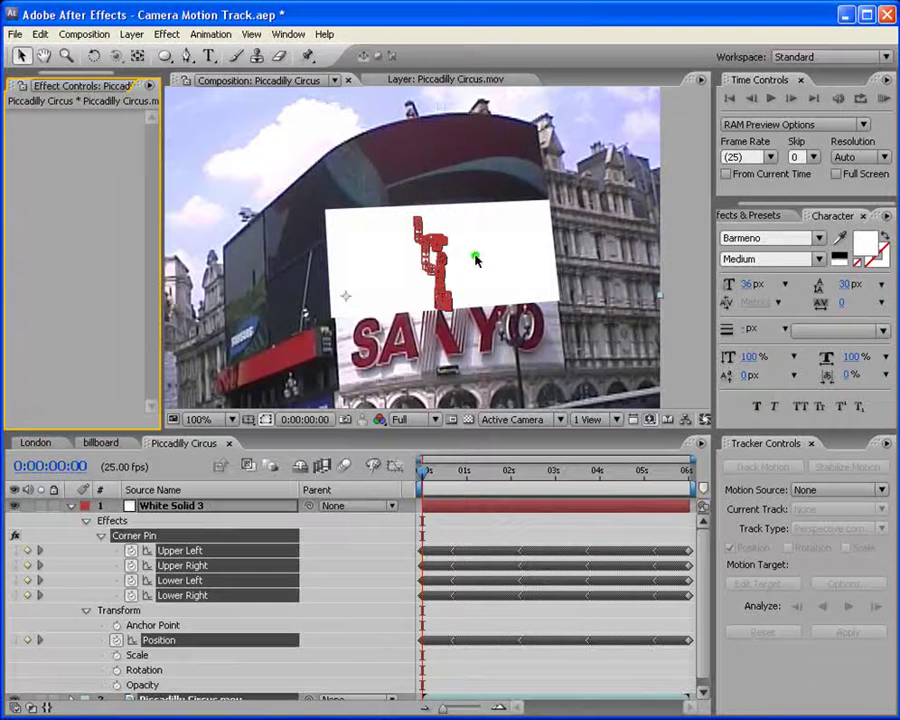
Collapse the solid's keyframed properties, run a RAM preview of the corner-pinned solid, and deselect the layers
click(72, 506)
click(886, 100)
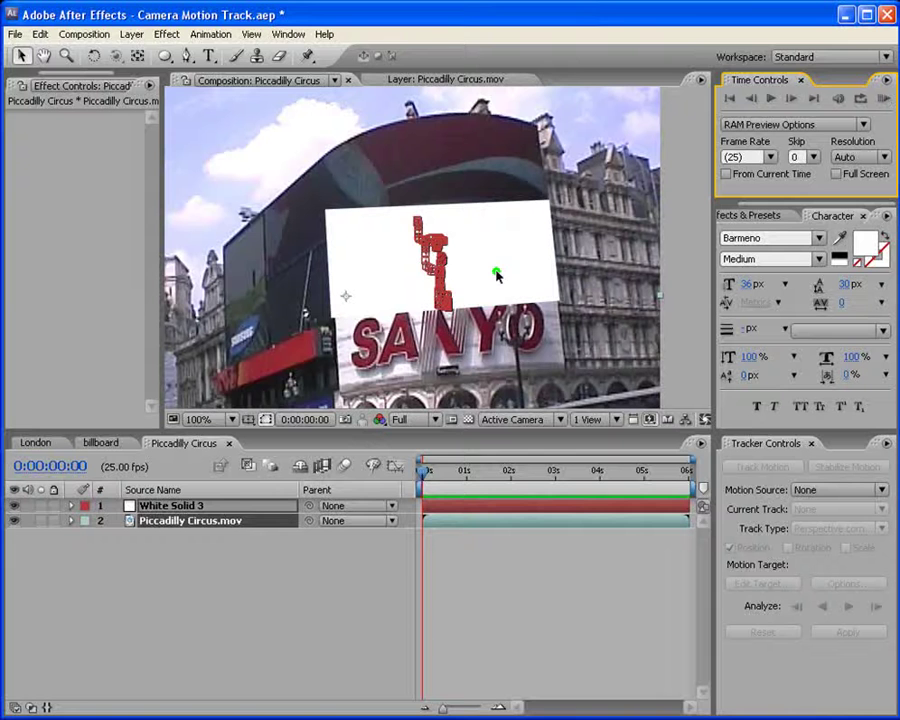
click(516, 543)
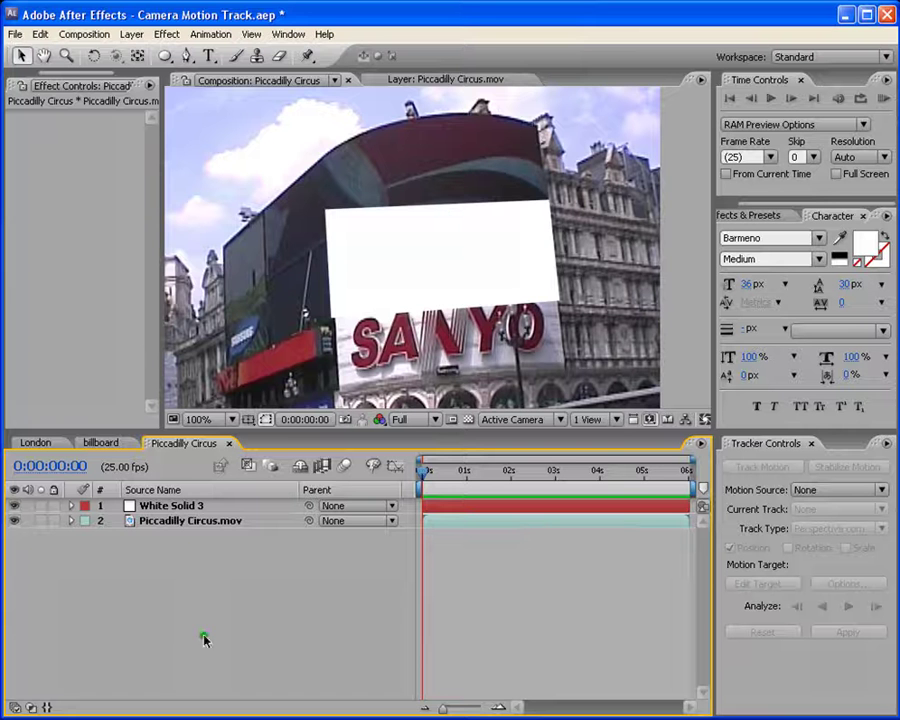
Pre-compose White Solid 3 as "tracked", leaving all attributes in the Piccadilly Circus composition
click(175, 505)
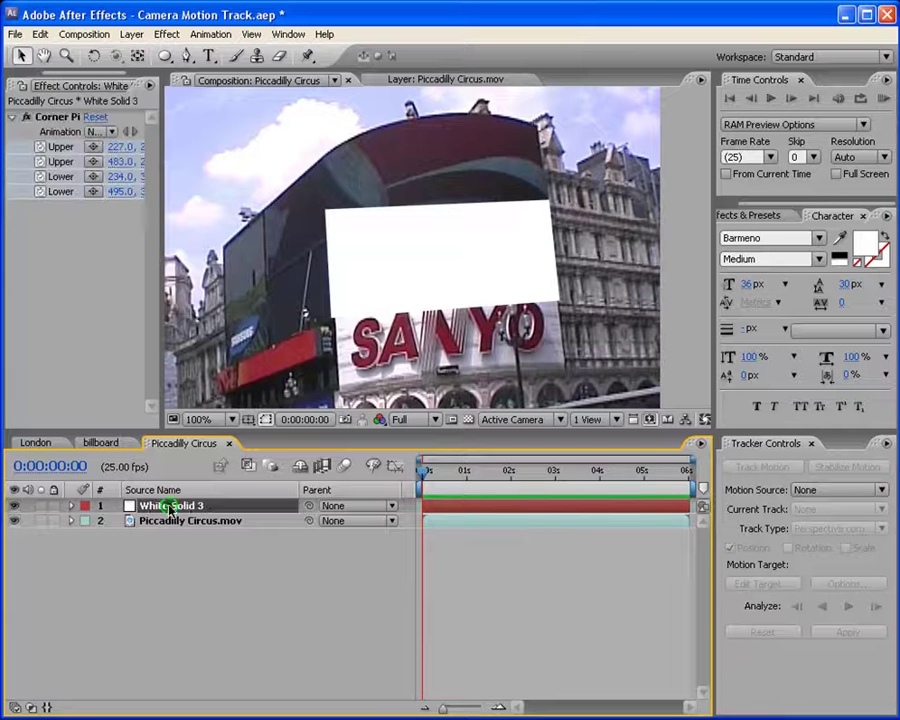
click(133, 34)
click(138, 559)
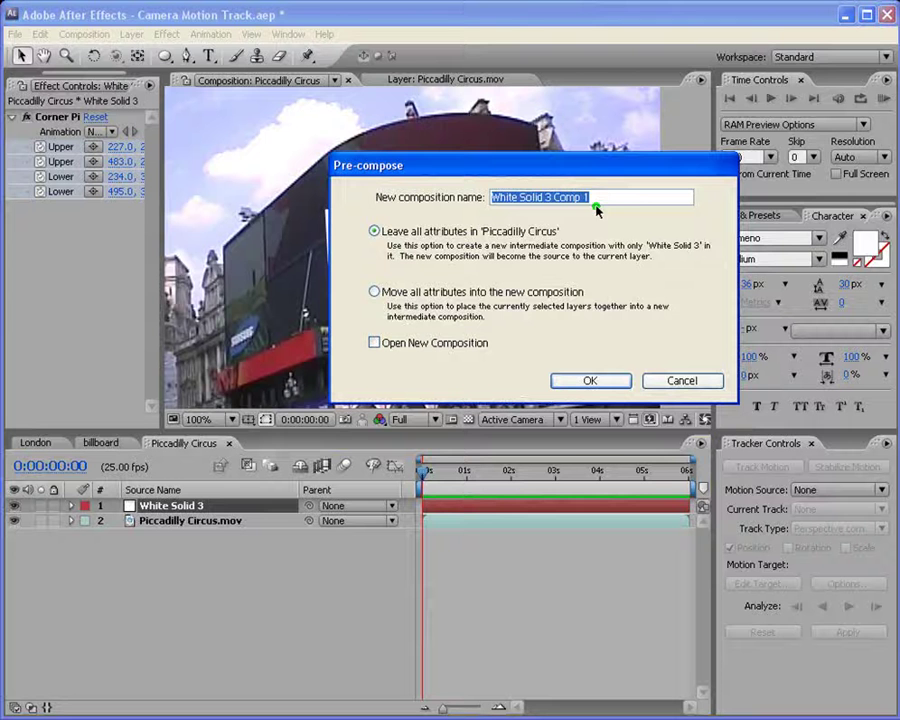
text(tra)
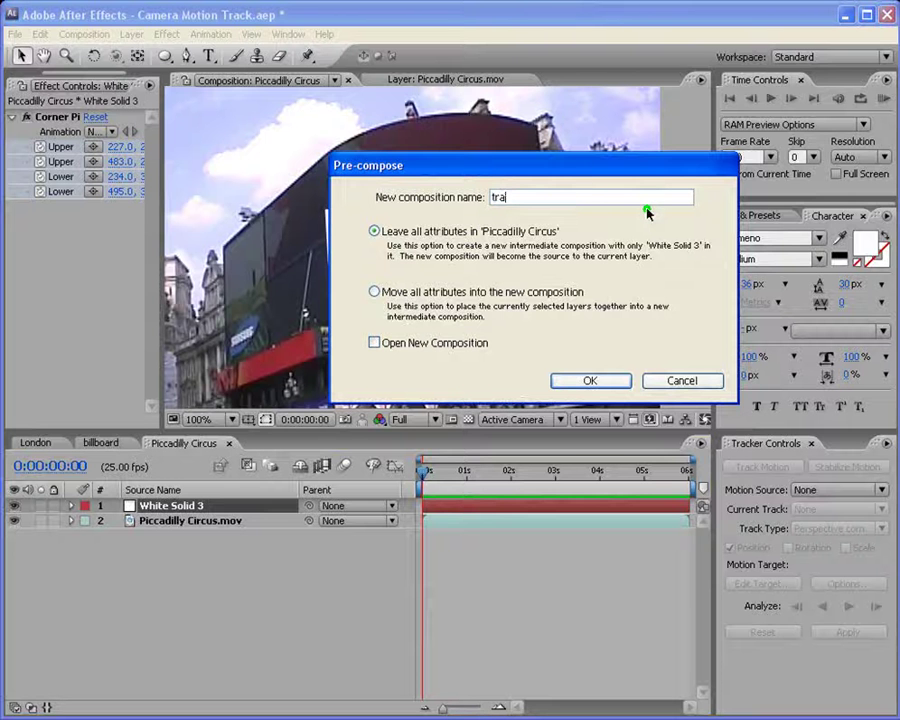
text(cked)
click(590, 381)
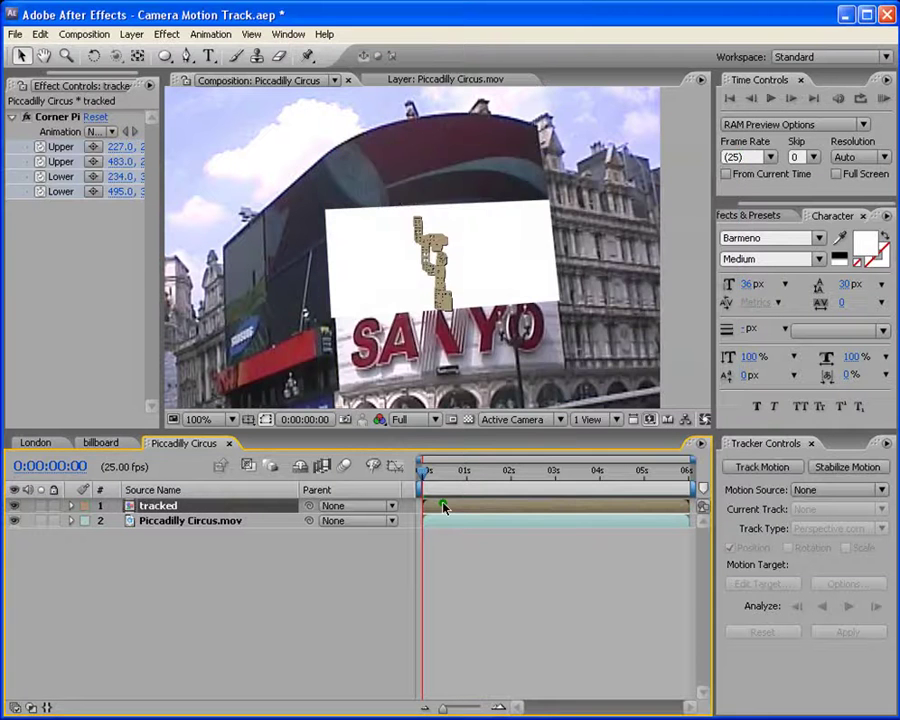
Open the tracked pre-composition to inspect the solid inside it
double_click(444, 508)
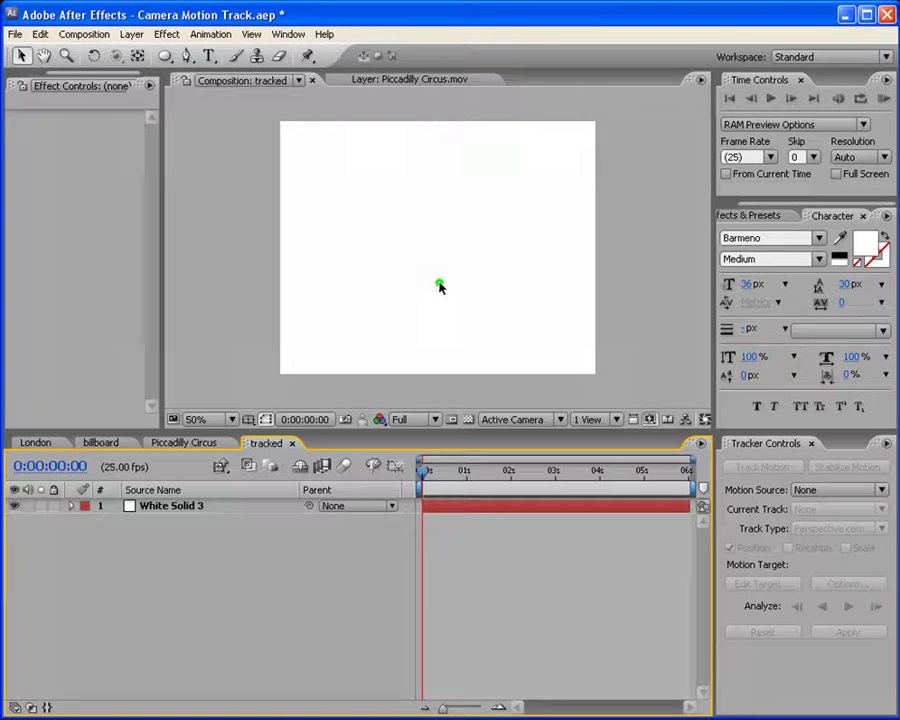
key(comma)
key(period)
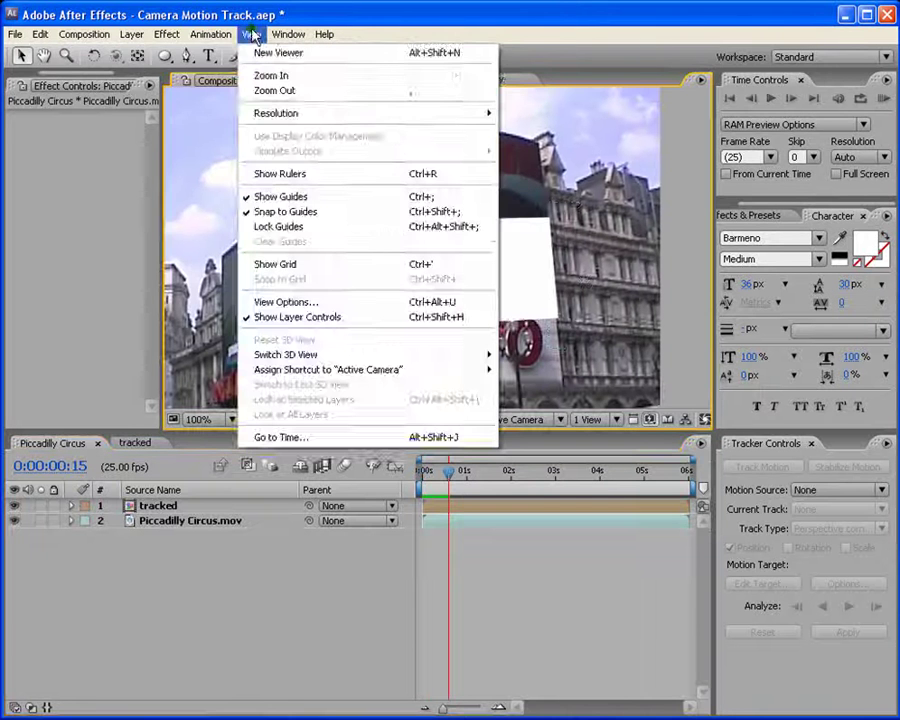
Open a second viewer for the Piccadilly Circus composition and close the footage's layer viewer
click(176, 661)
click(251, 34)
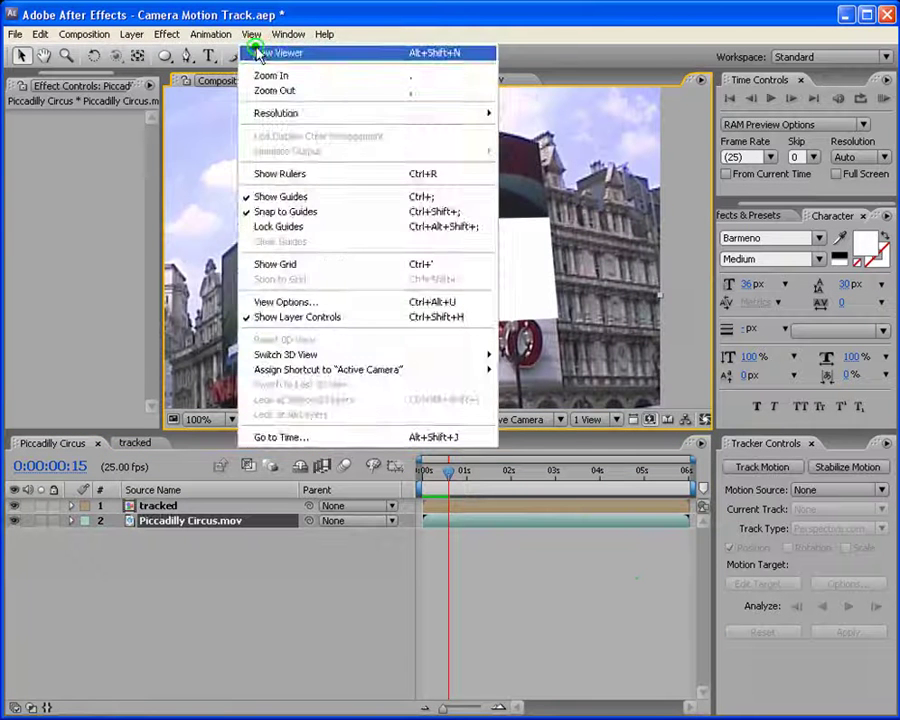
click(255, 52)
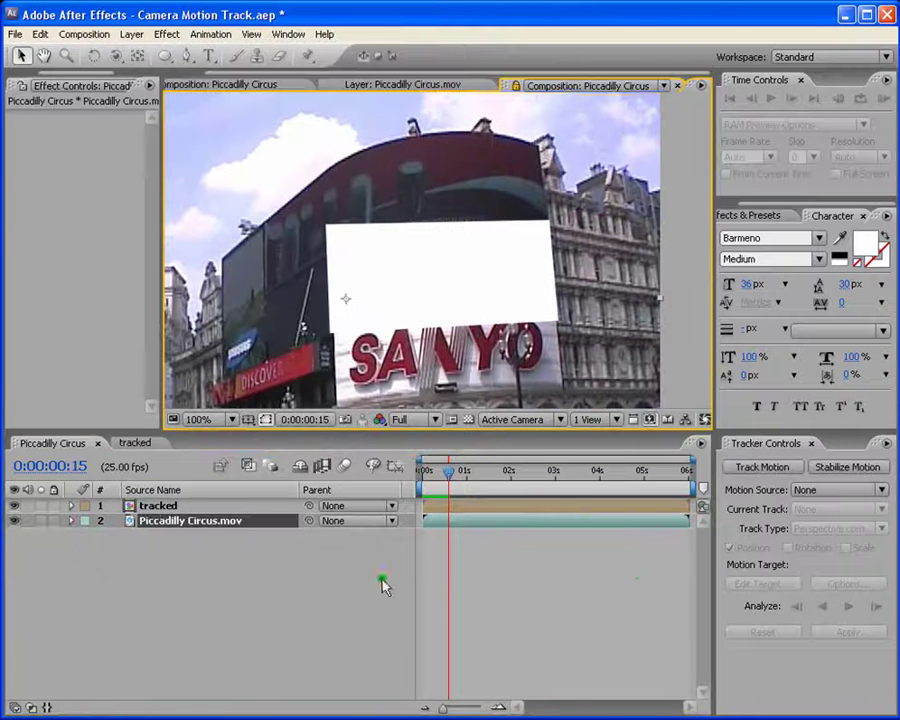
click(444, 88)
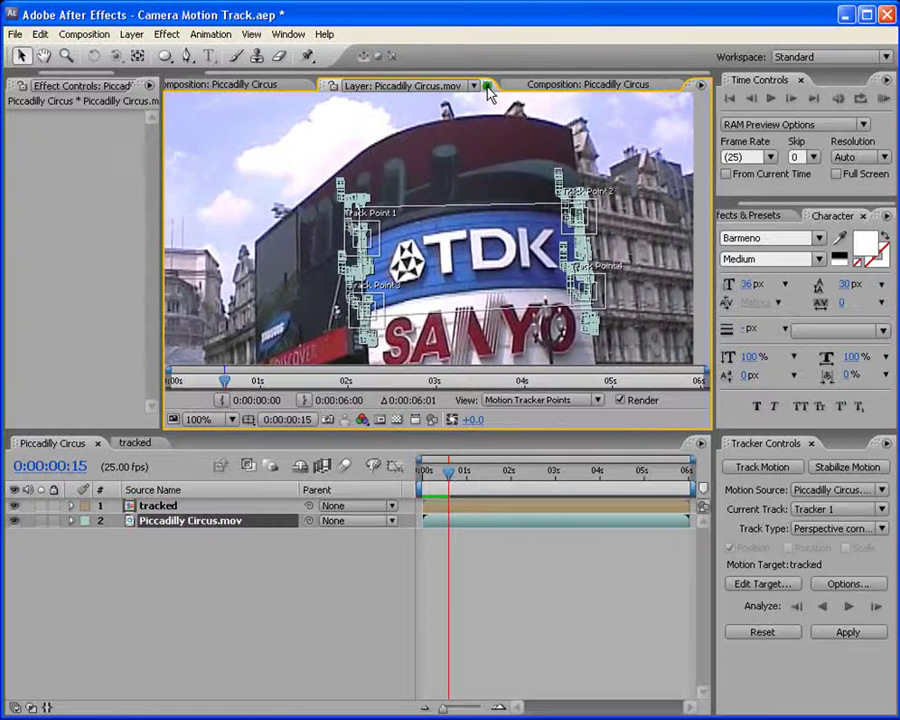
click(487, 87)
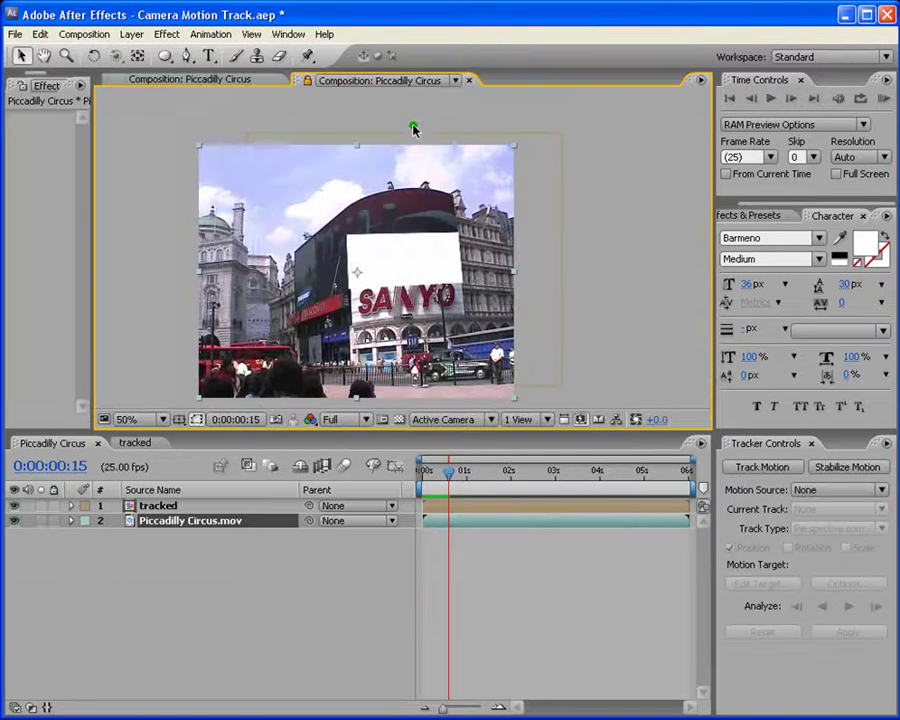
Set the first Piccadilly Circus viewer to 50% magnification and lock it, leaving the second viewer unlocked
click(234, 88)
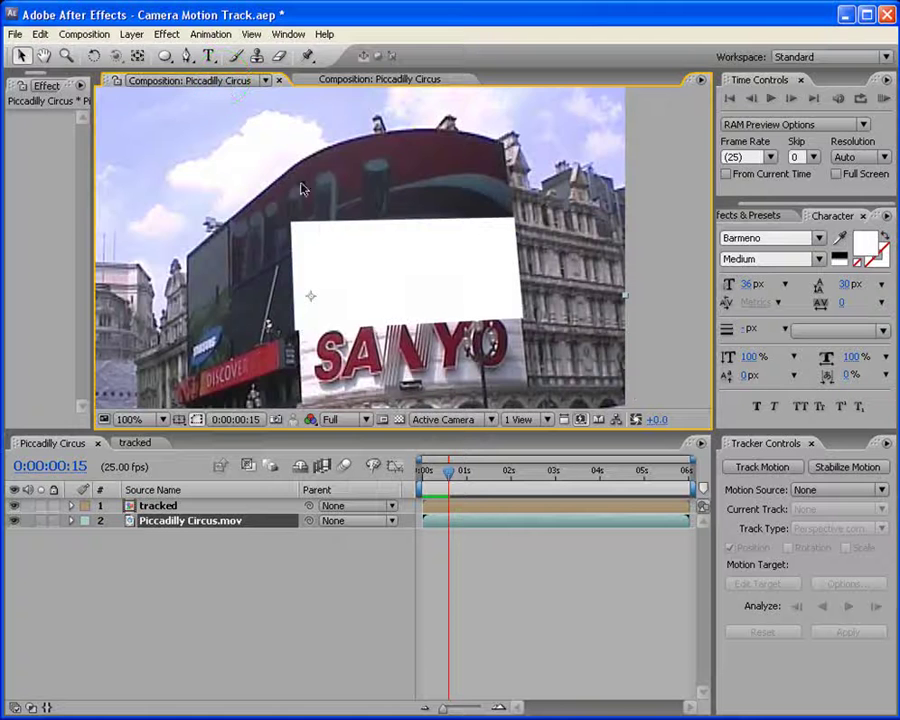
scroll(286, 213, down, 2)
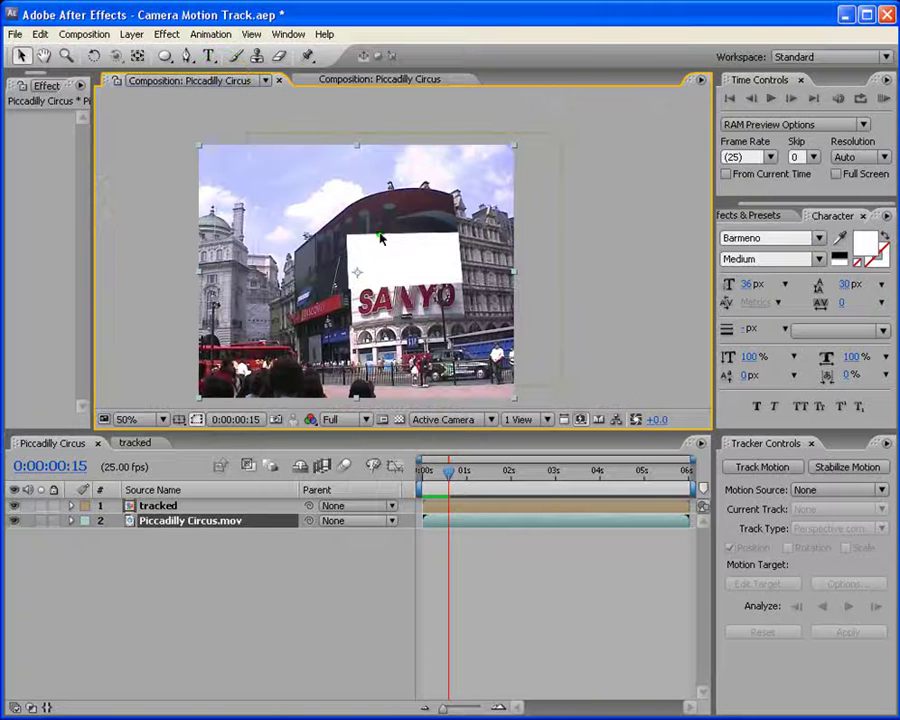
click(386, 82)
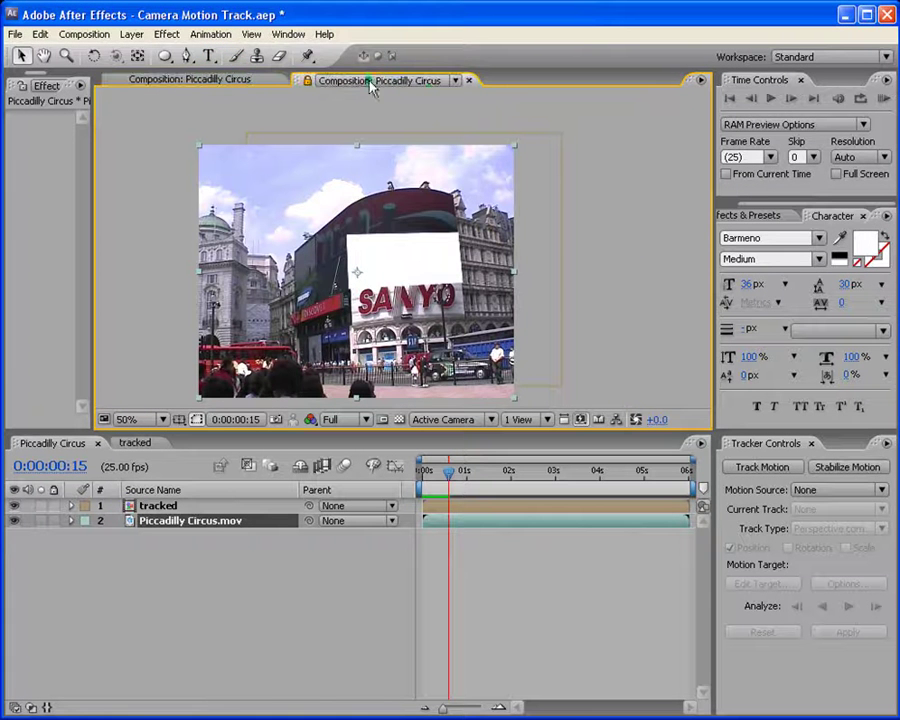
click(225, 84)
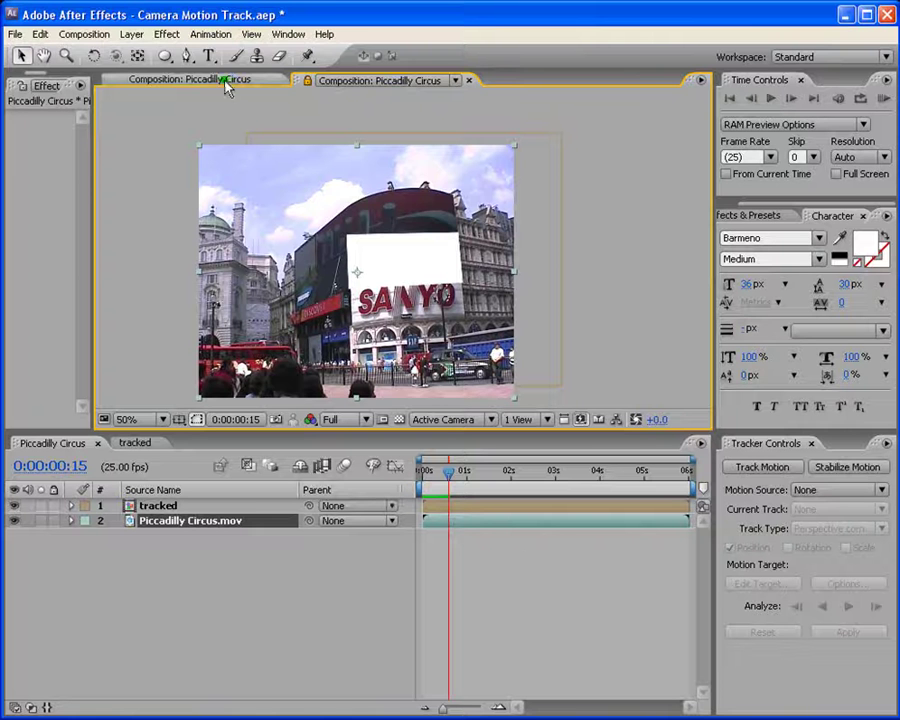
click(116, 81)
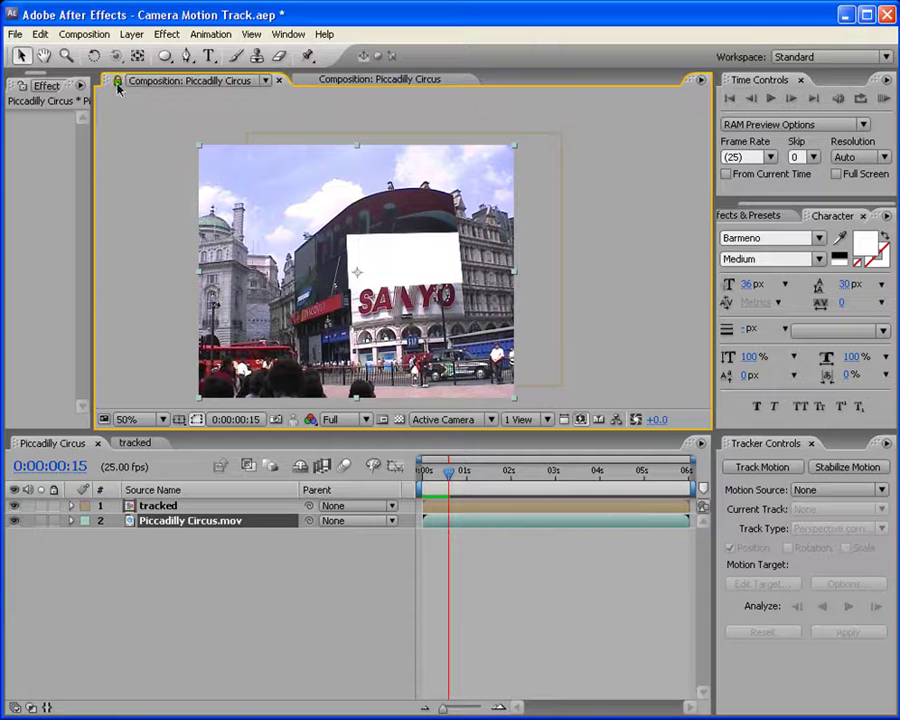
click(402, 86)
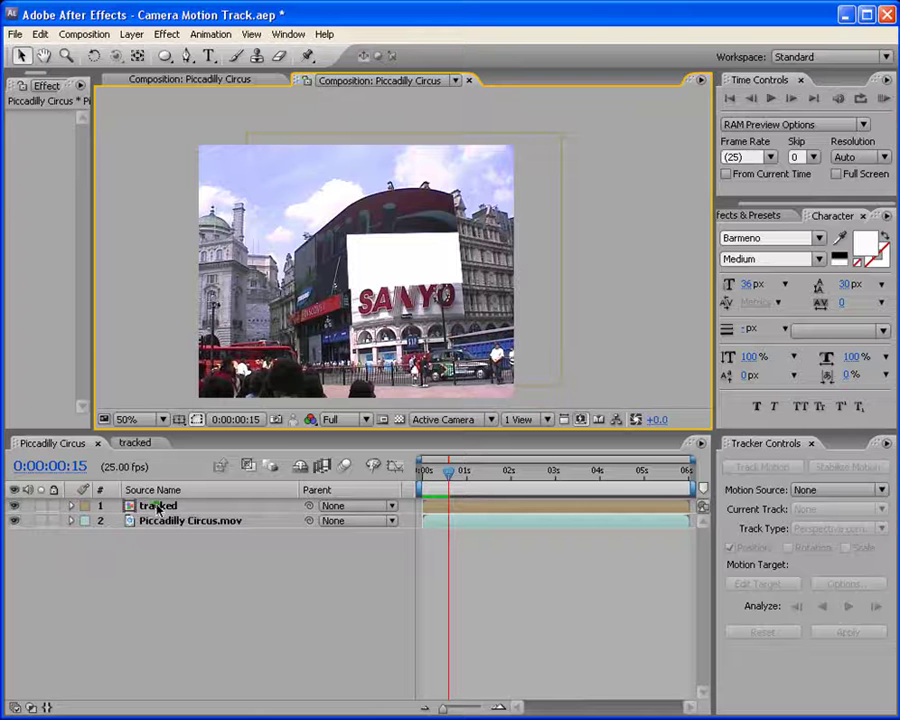
Open the tracked composition in the unlocked viewer, then lock that viewer and dock it beside the Piccadilly Circus viewer
double_click(457, 509)
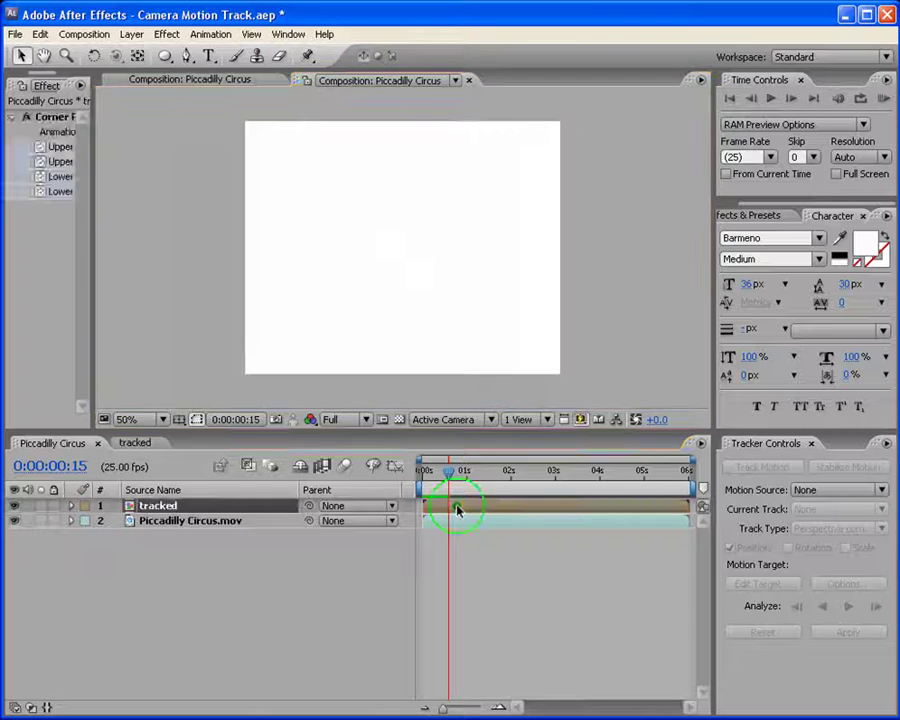
click(306, 80)
drag(233, 95, 675, 187)
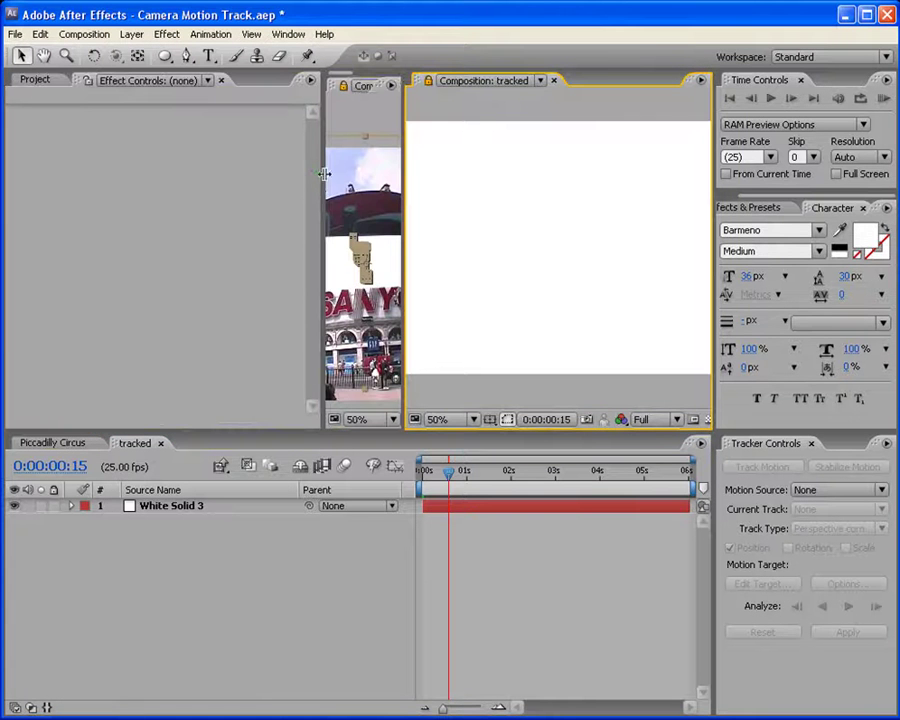
Widen the Piccadilly Circus viewer by shrinking the neighbouring panel group, and center the whole frame inside it
drag(321, 175, 40, 176)
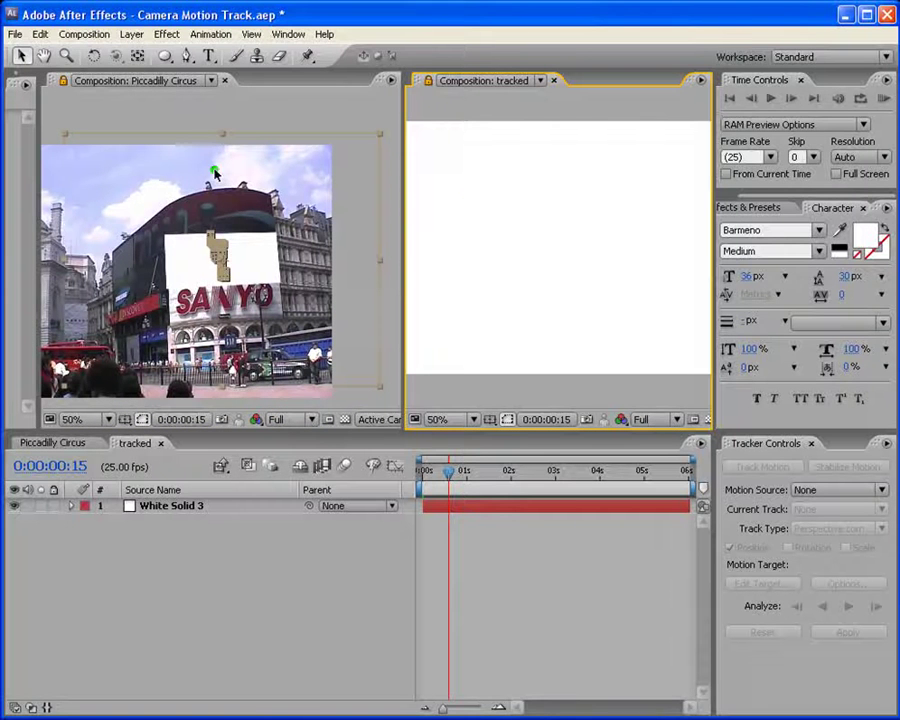
key(h)
drag(241, 173, 257, 142)
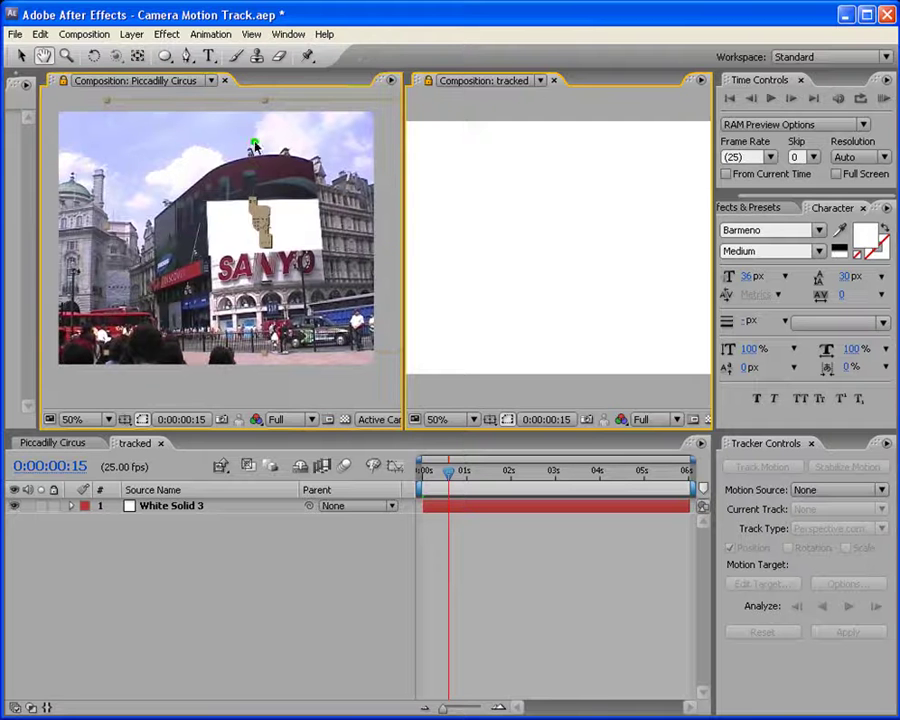
key(v)
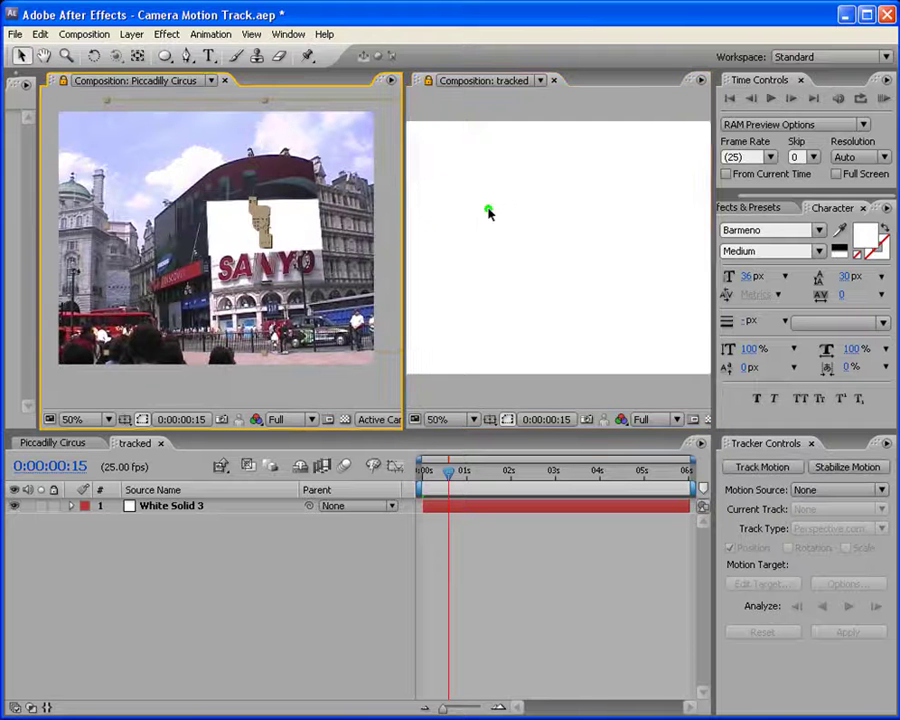
scroll(489, 210, down, 1)
scroll(489, 210, up, 1)
Hide the tracked layer in the Piccadilly Circus composition and select the footage layer, showing the TDK sign at 100%
click(55, 442)
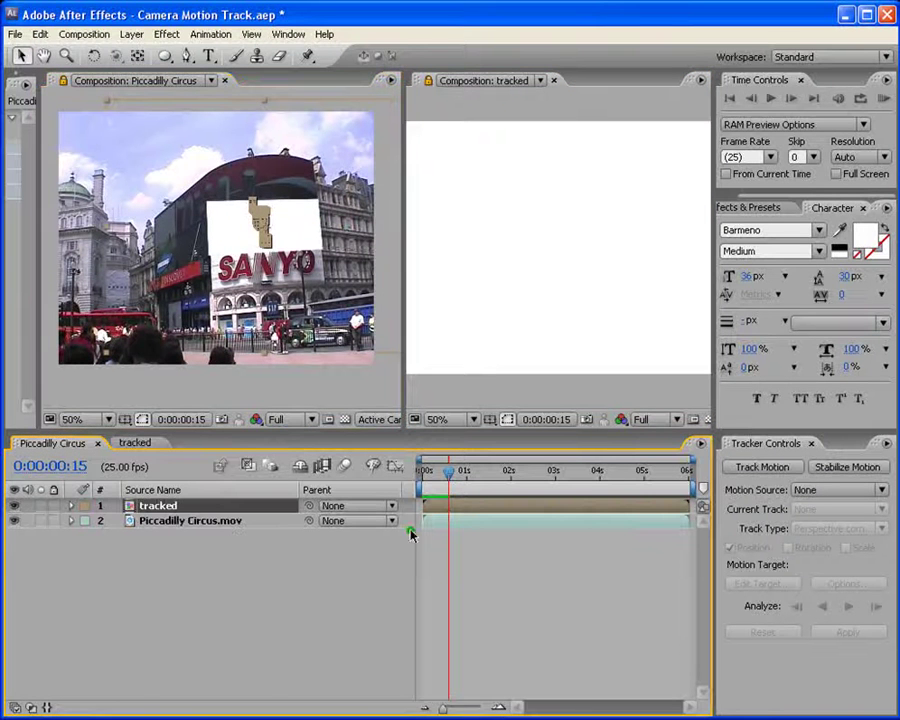
click(14, 506)
click(470, 557)
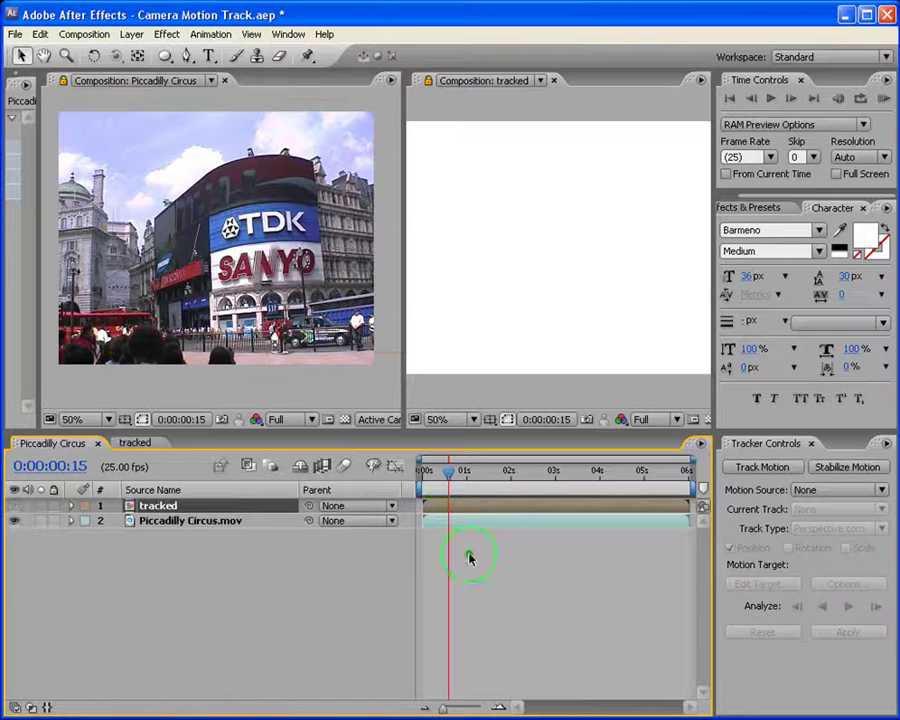
click(446, 521)
scroll(297, 281, up, 1)
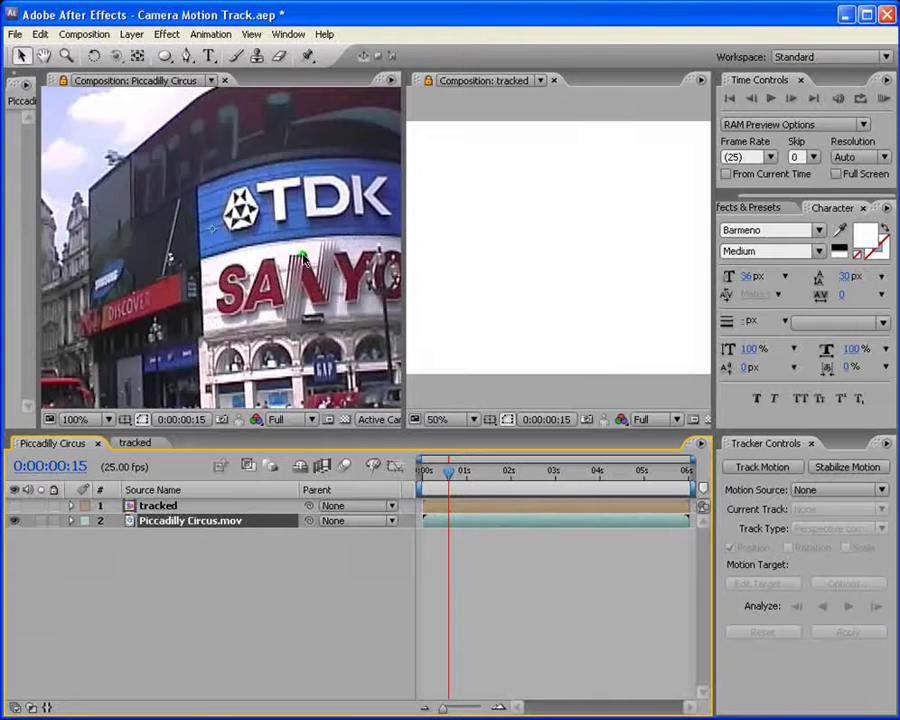
Draw a closed six-point Pen mask around the TDK sign on the footage layer, curving its upper and lower edges
key(space)
drag(311, 234, 231, 261)
key(v)
click(503, 591)
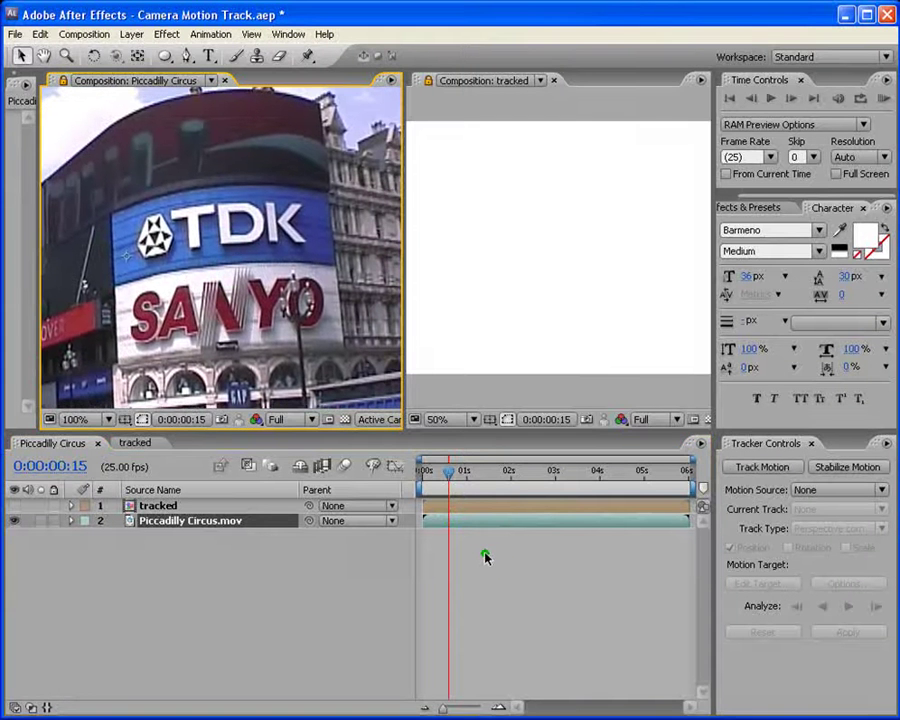
key(g)
click(114, 285)
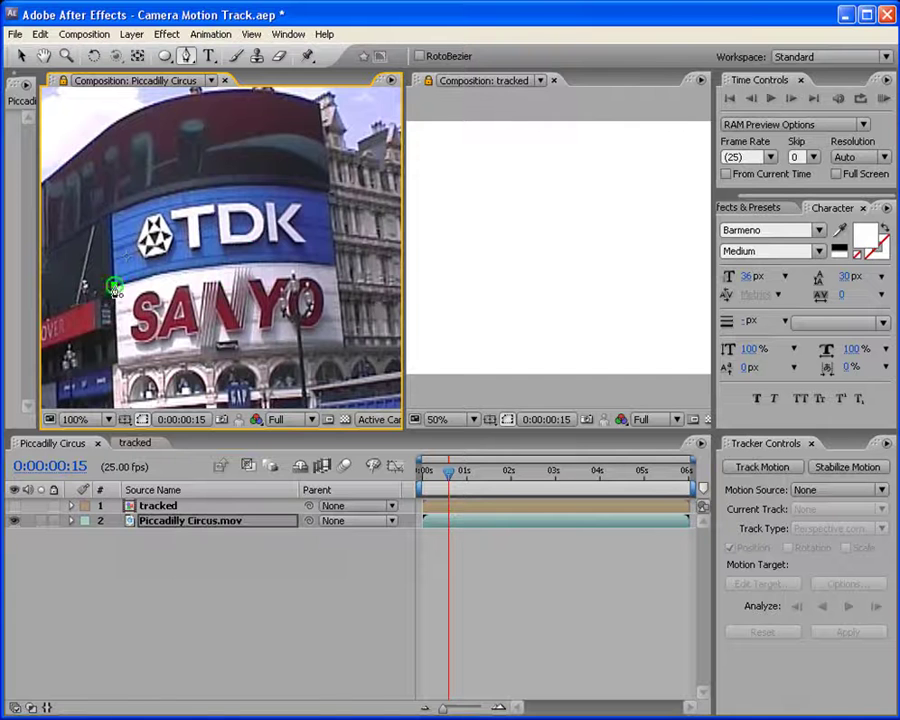
click(110, 216)
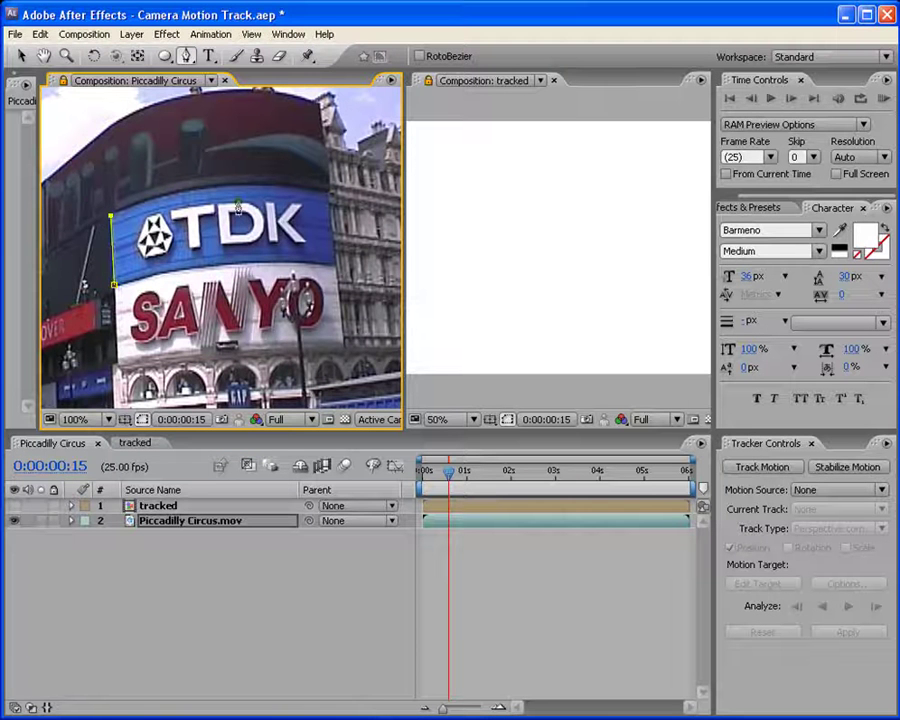
drag(206, 190, 273, 182)
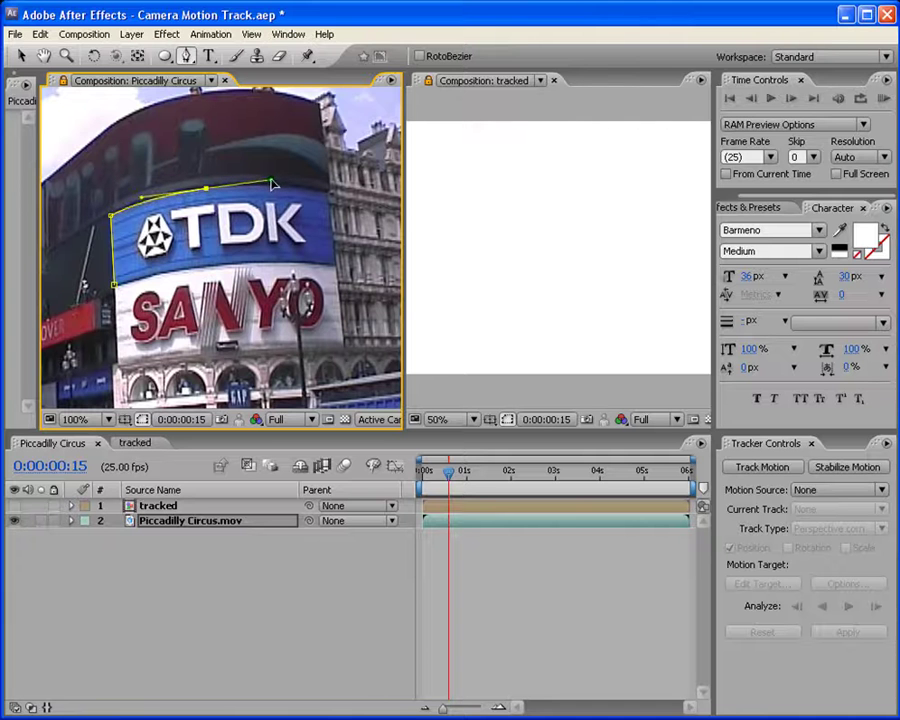
click(327, 194)
click(335, 264)
drag(214, 264, 169, 271)
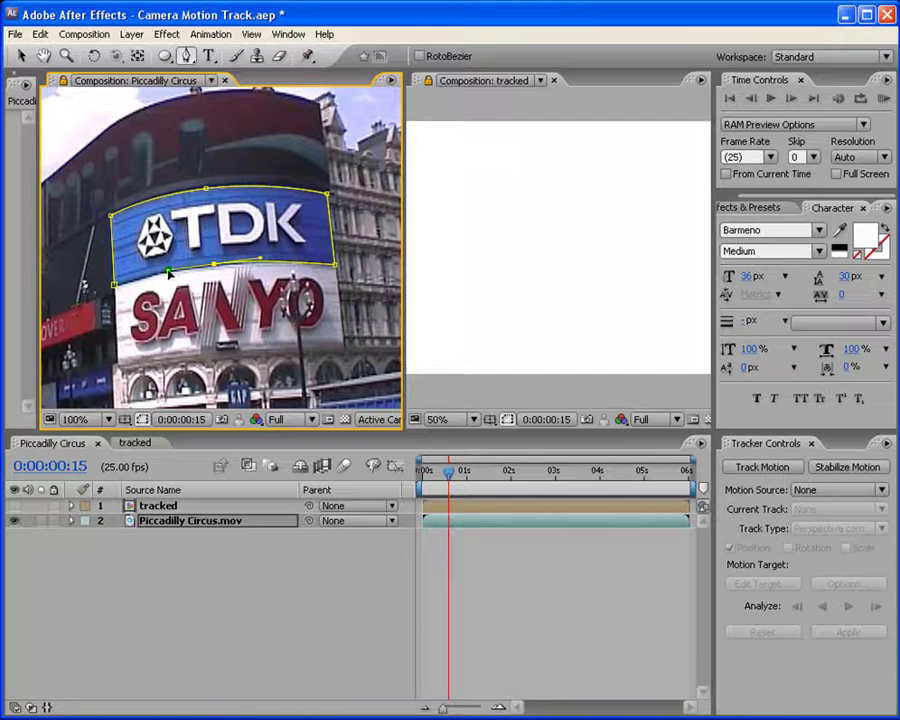
click(114, 283)
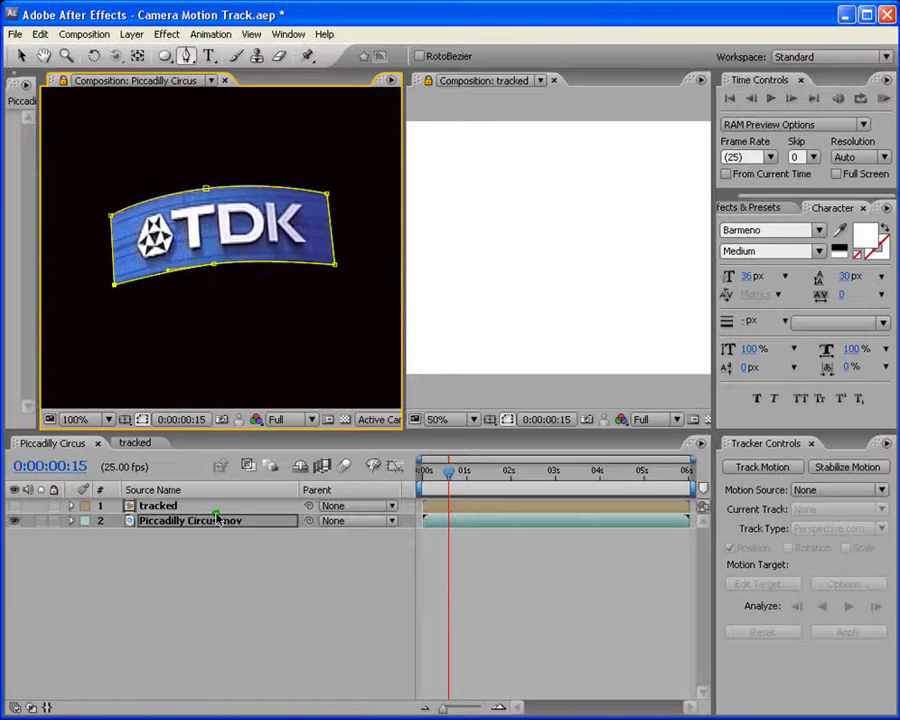
Reveal Mask 1 on the Piccadilly Circus.mov layer and copy its Mask Path
click(20, 58)
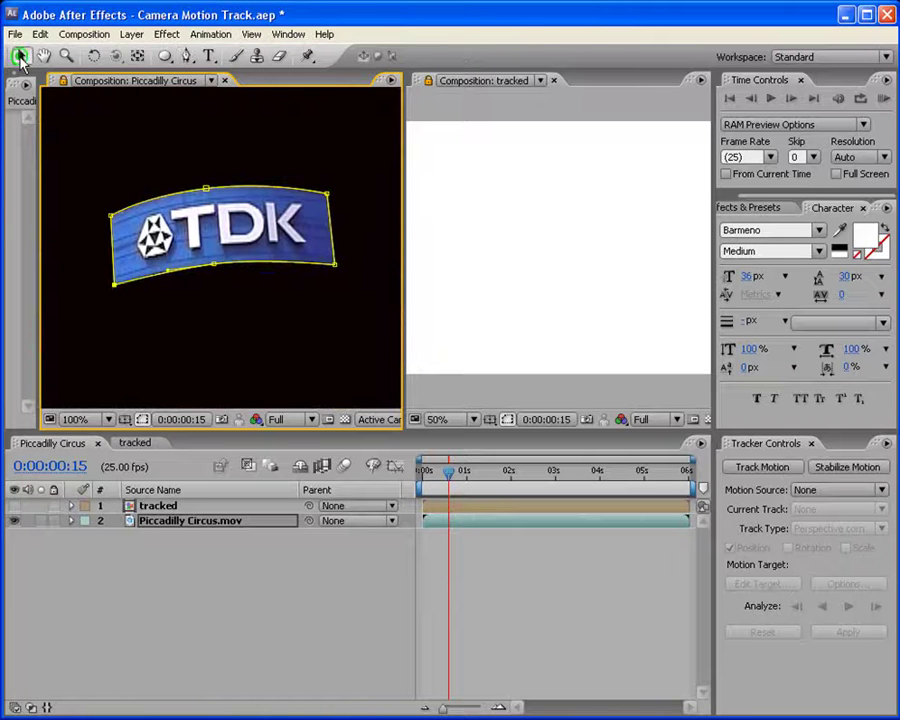
key(m)
click(167, 582)
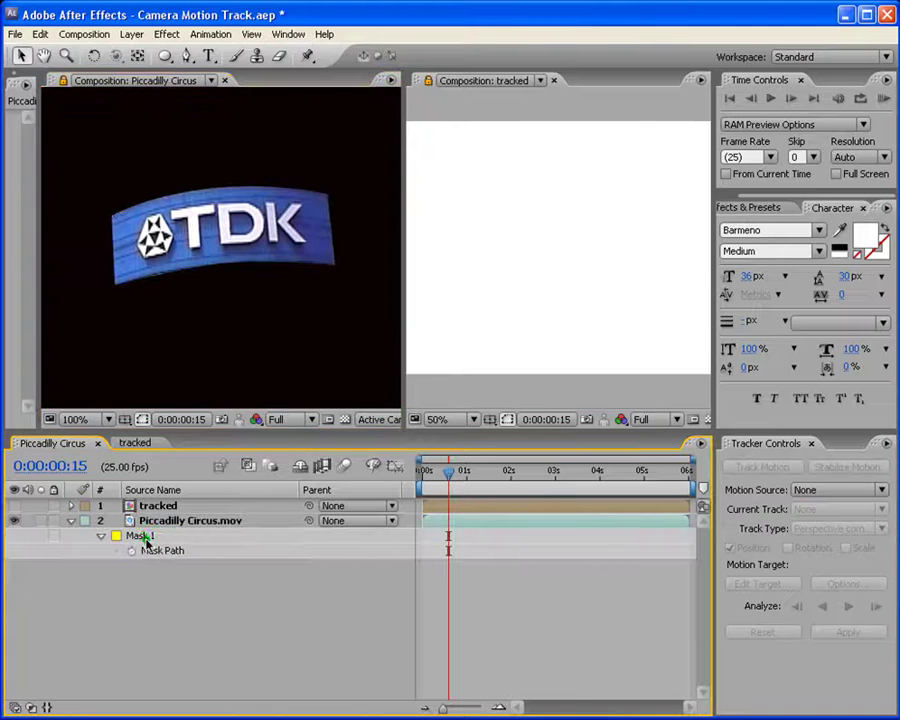
click(145, 537)
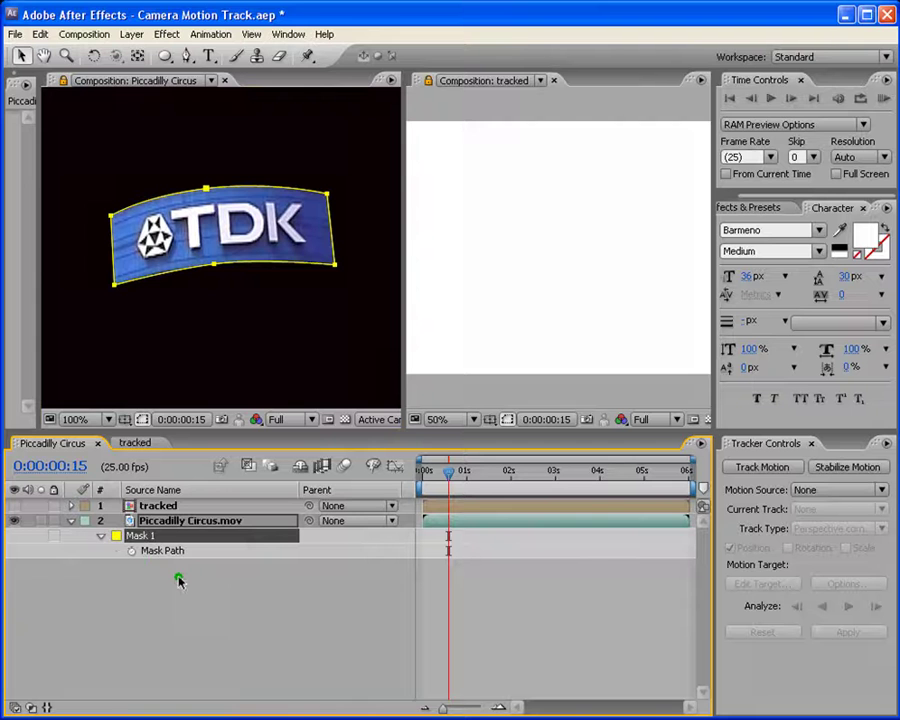
click(165, 551)
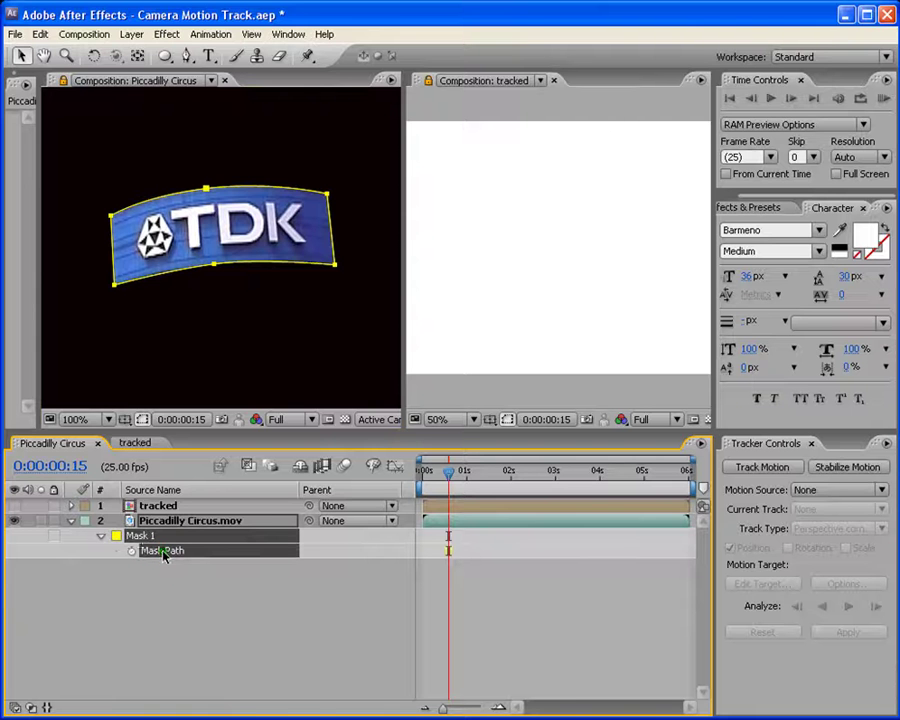
Open the tracked composition and paste the copied mask path onto White Solid 3
click(166, 506)
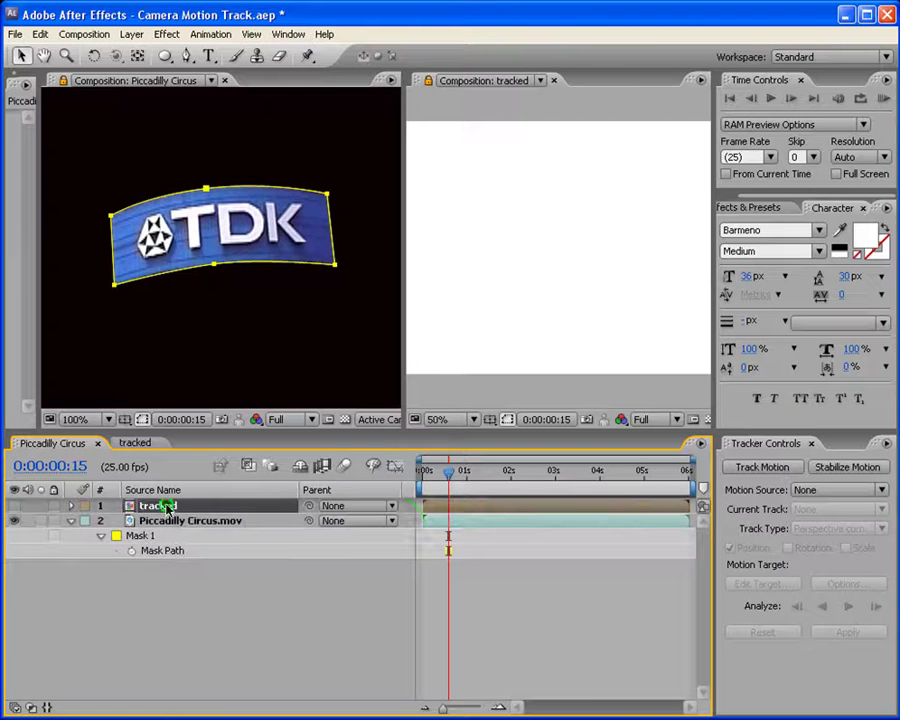
double_click(449, 506)
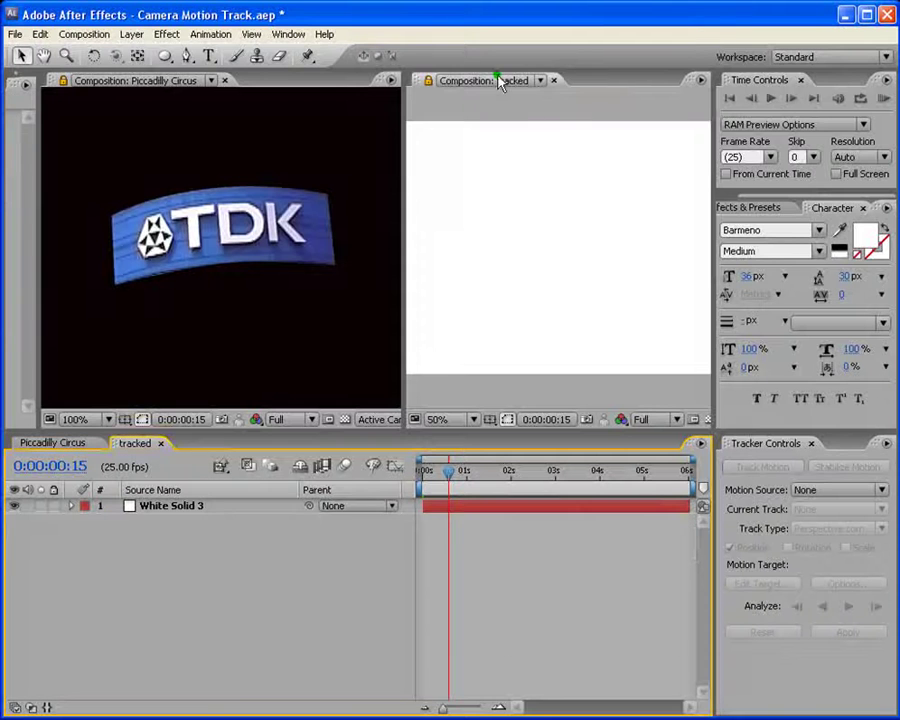
click(500, 81)
click(523, 179)
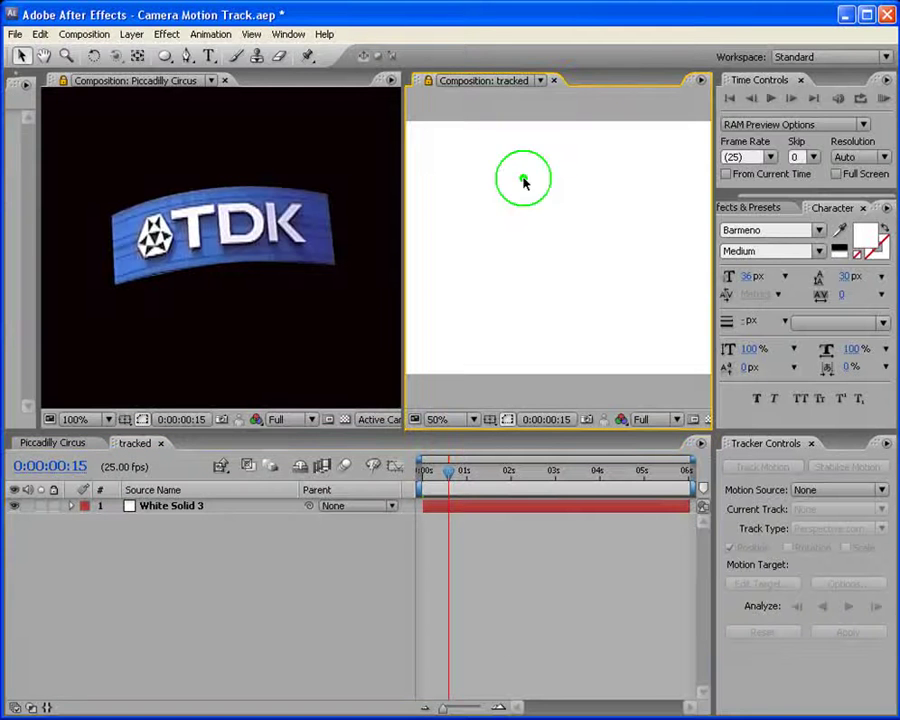
click(448, 508)
key(ctrl+v)
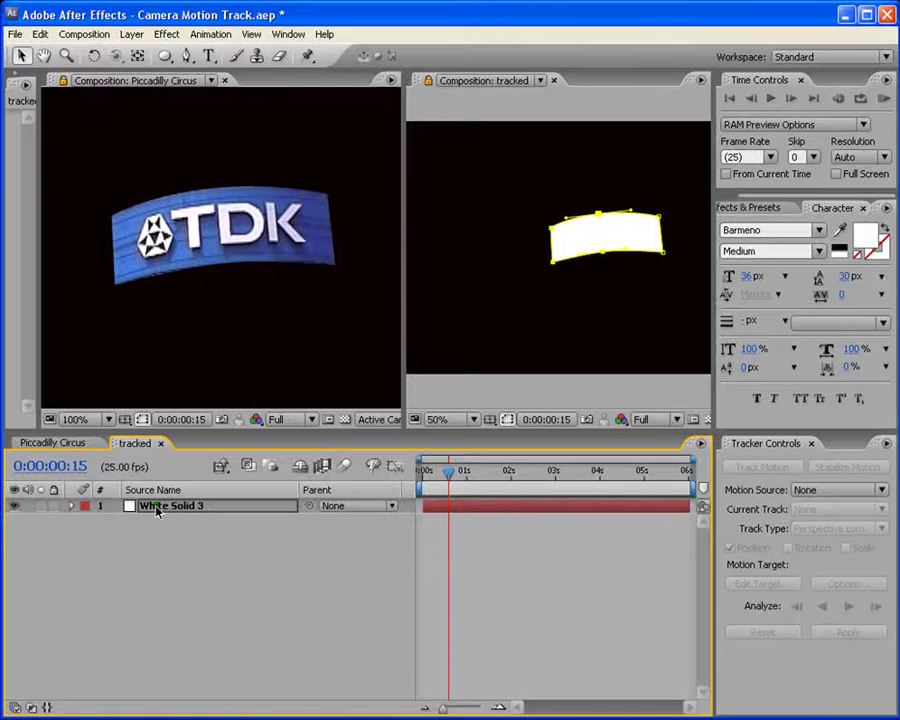
Delete Mask 1 from the Piccadilly Circus.mov layer and make the tracked layer visible again in the Piccadilly Circus composition
click(68, 442)
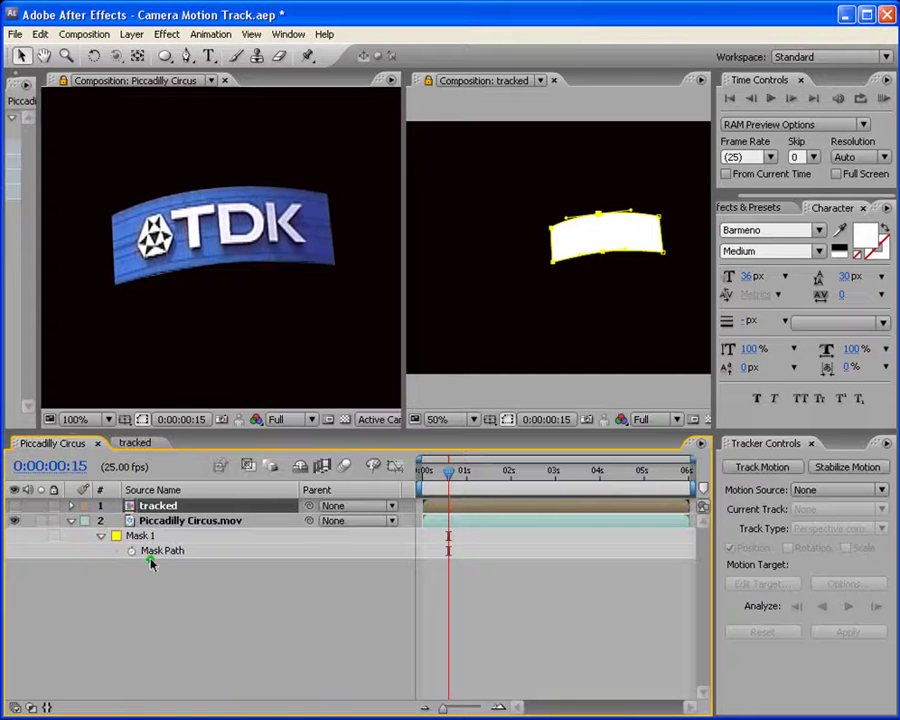
click(165, 87)
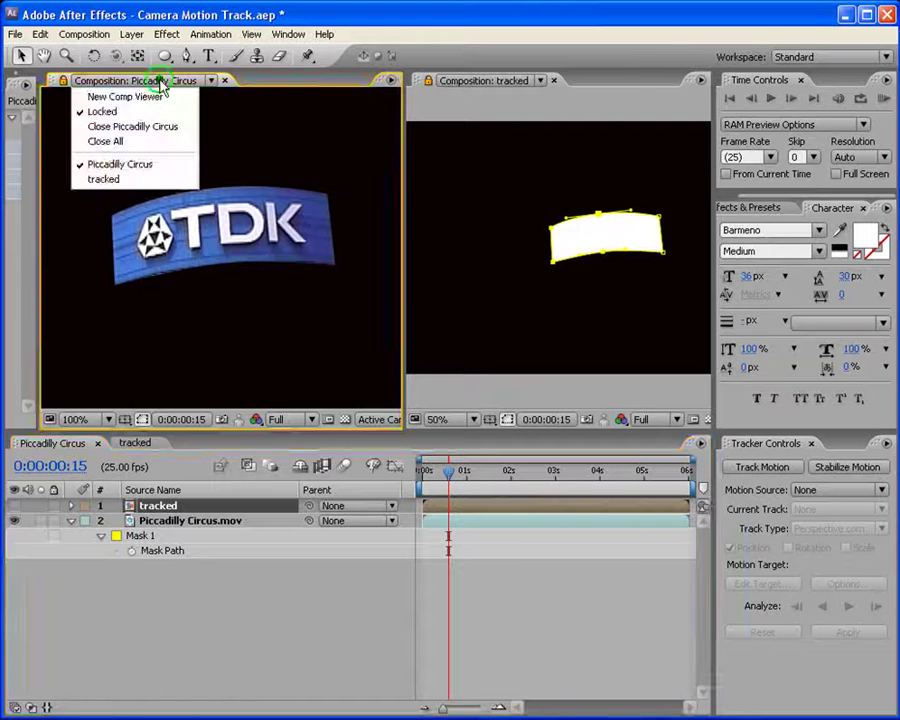
click(198, 587)
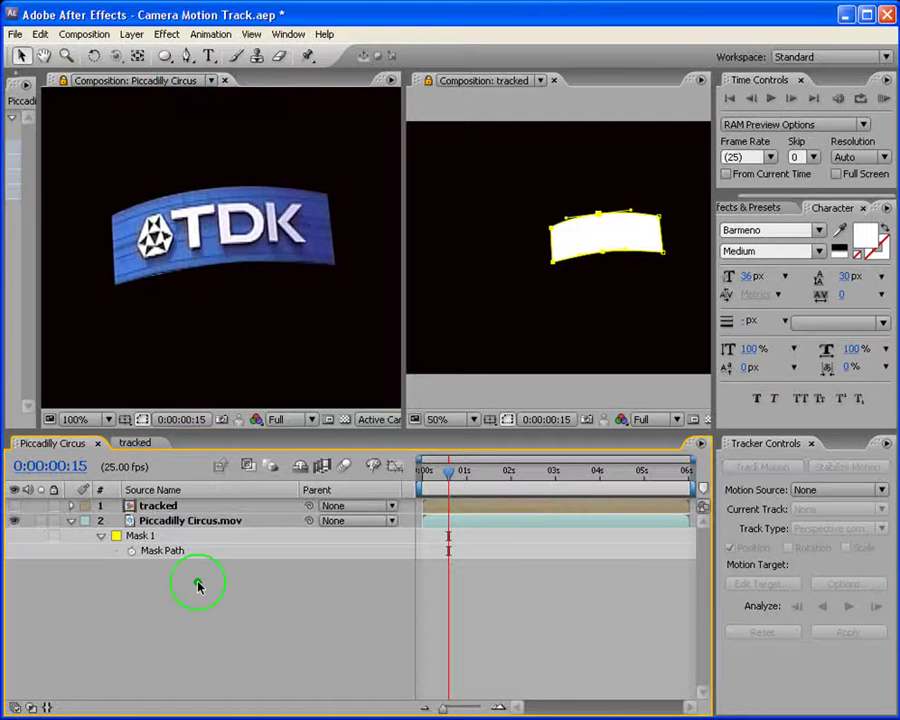
click(145, 537)
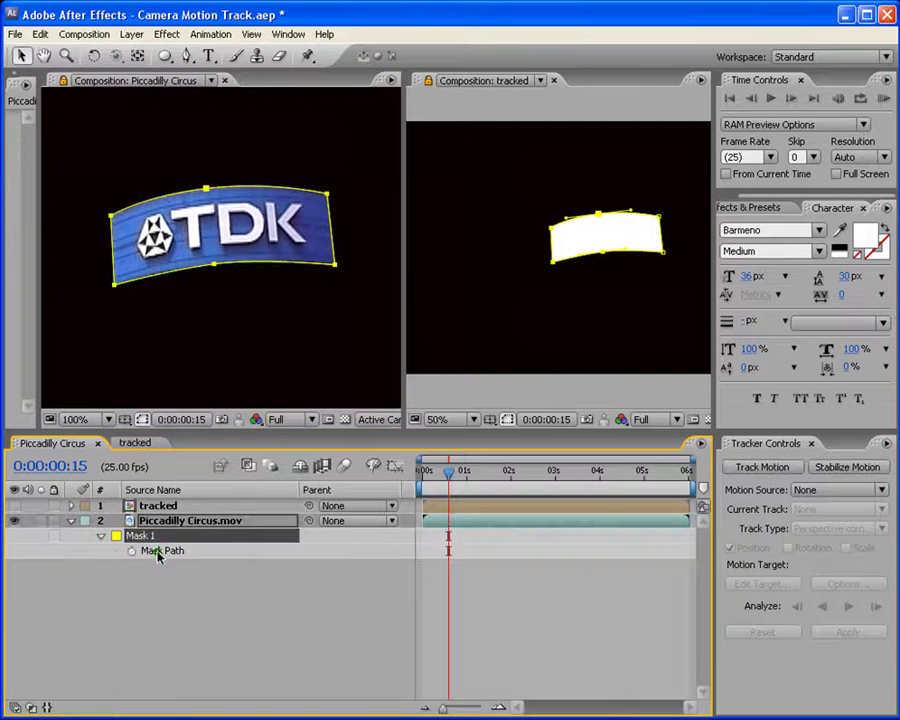
key(Delete)
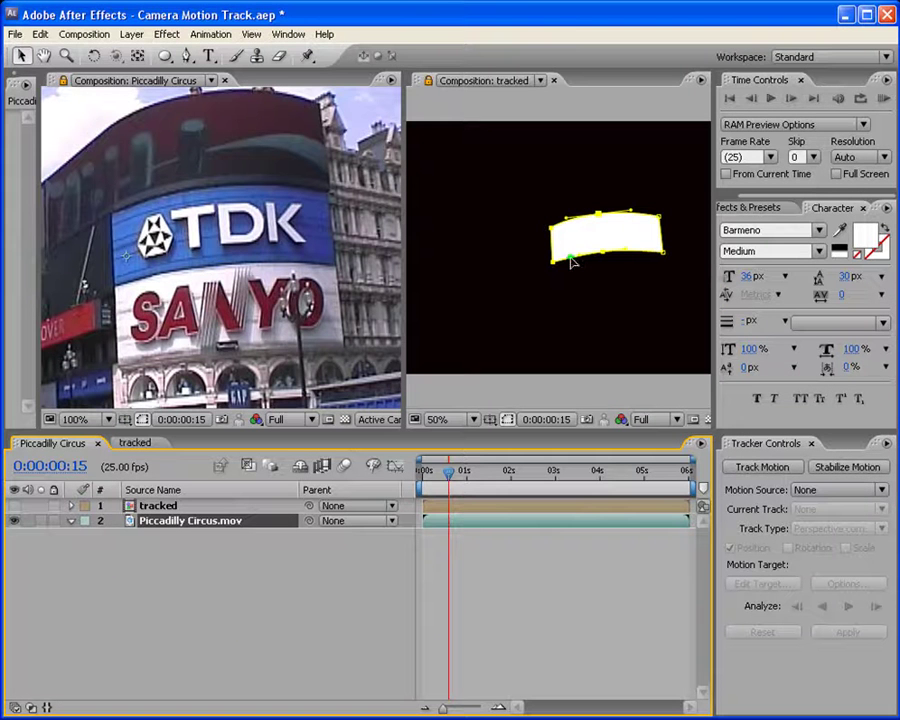
click(160, 505)
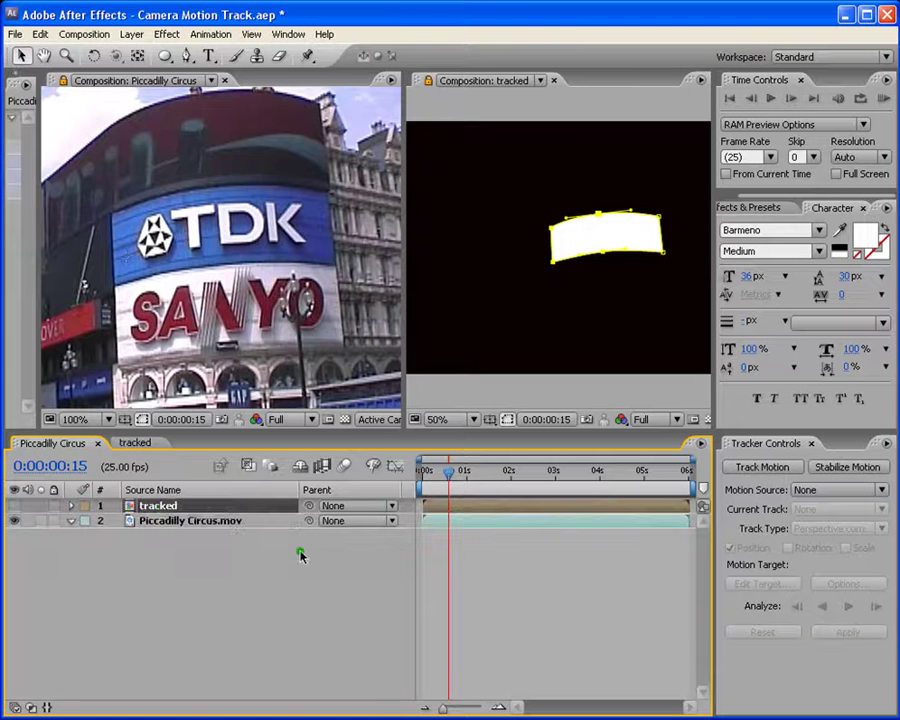
click(14, 505)
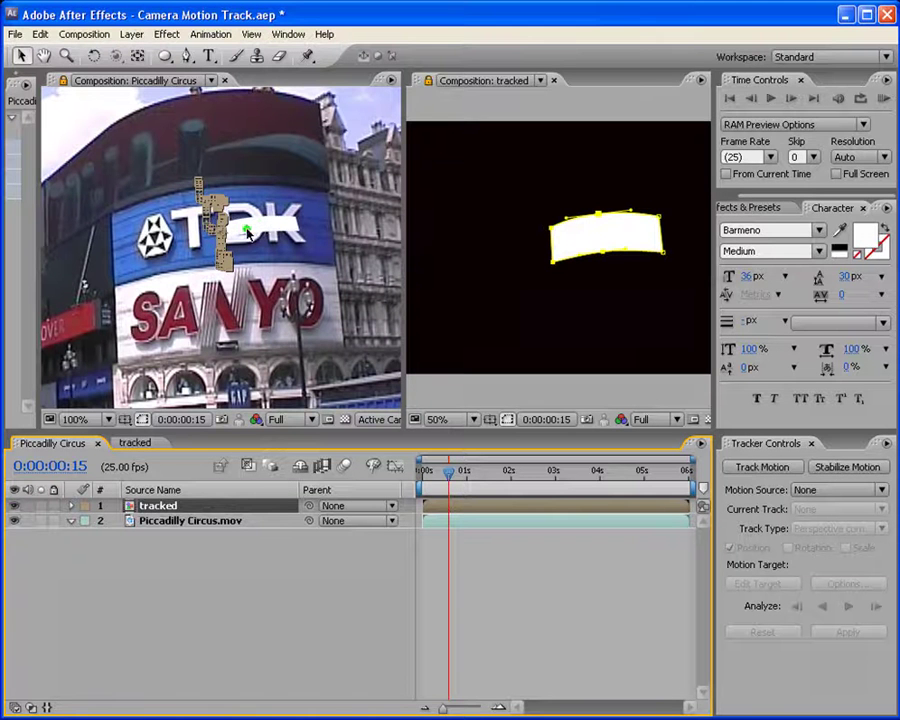
Free-transform the pasted mask on White Solid 3, enlarging it toward three corners of the tracked composition
click(511, 561)
click(479, 505)
click(578, 257)
double_click(578, 257)
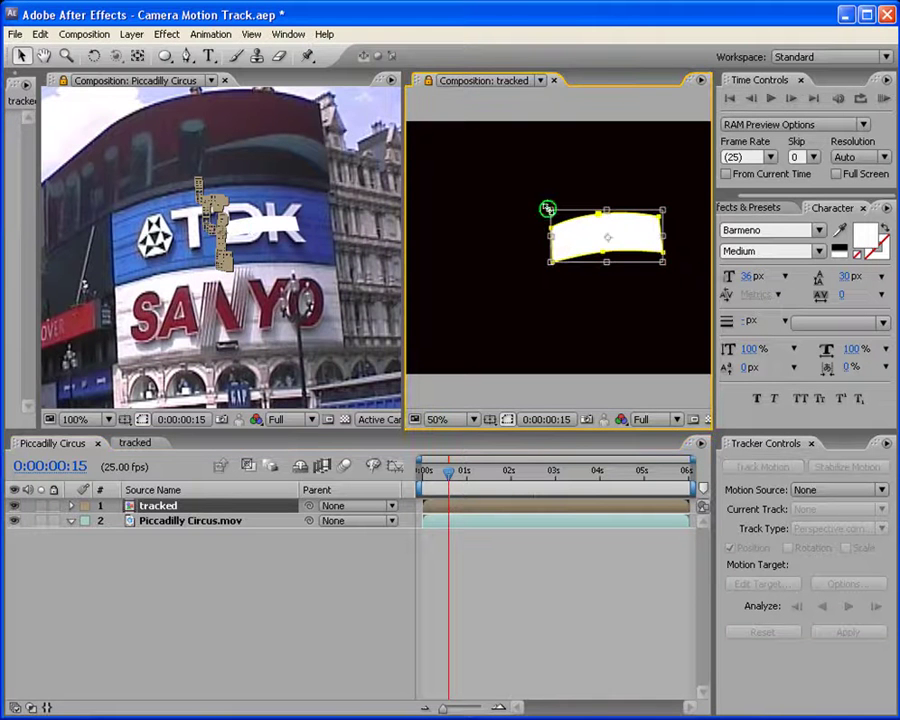
drag(548, 209, 482, 175)
drag(663, 262, 698, 300)
click(510, 288)
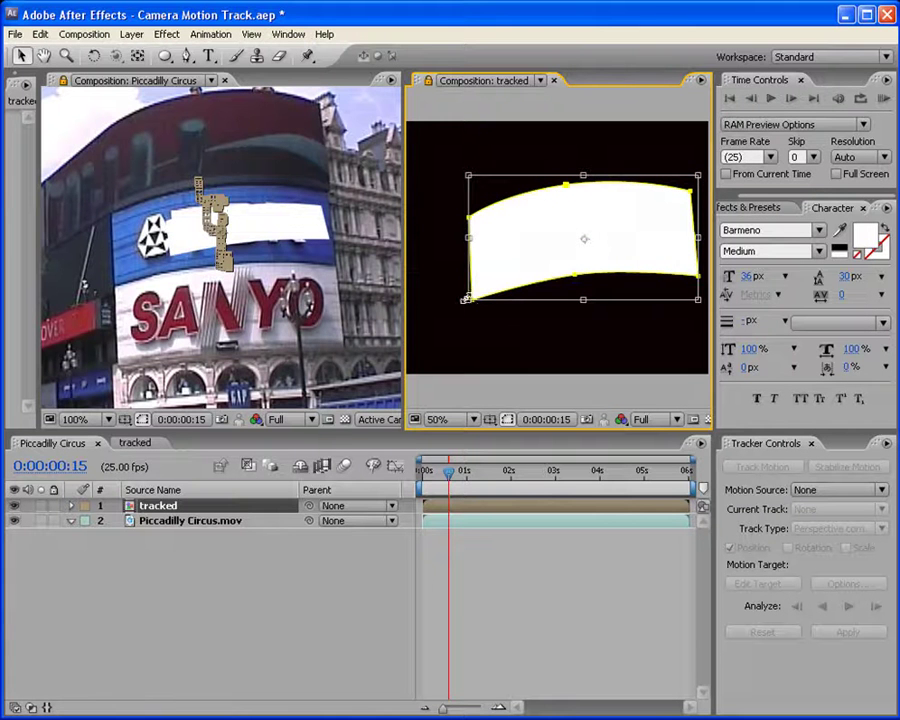
drag(476, 300, 421, 320)
scroll(561, 211, down, 1)
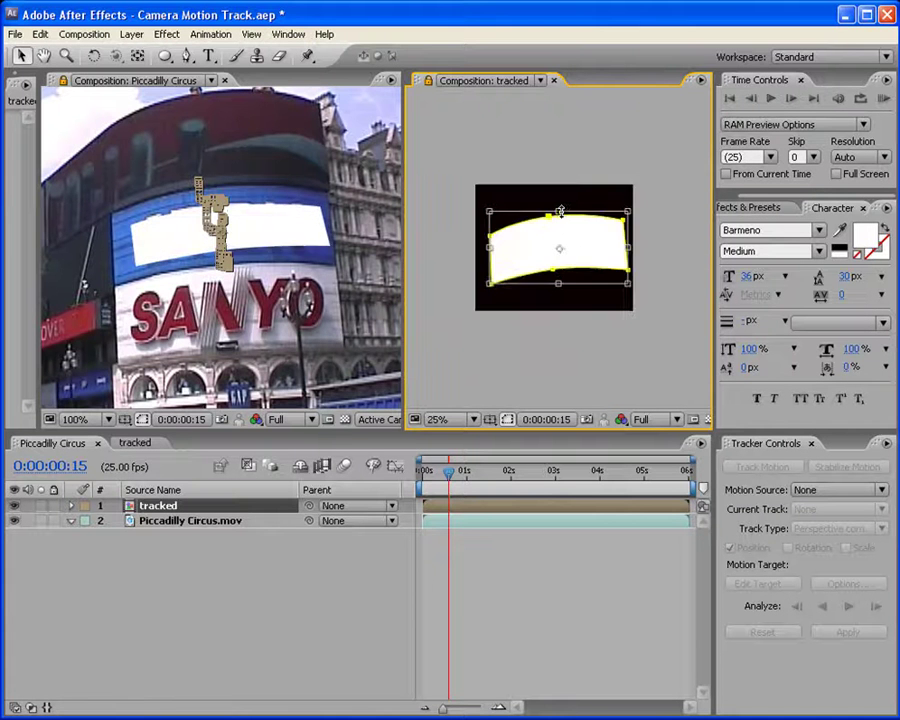
Stretch the mask's bounding box upward, downward and sideways until the white shape nearly covers the TDK sign, and apply the transform
drag(561, 211, 560, 190)
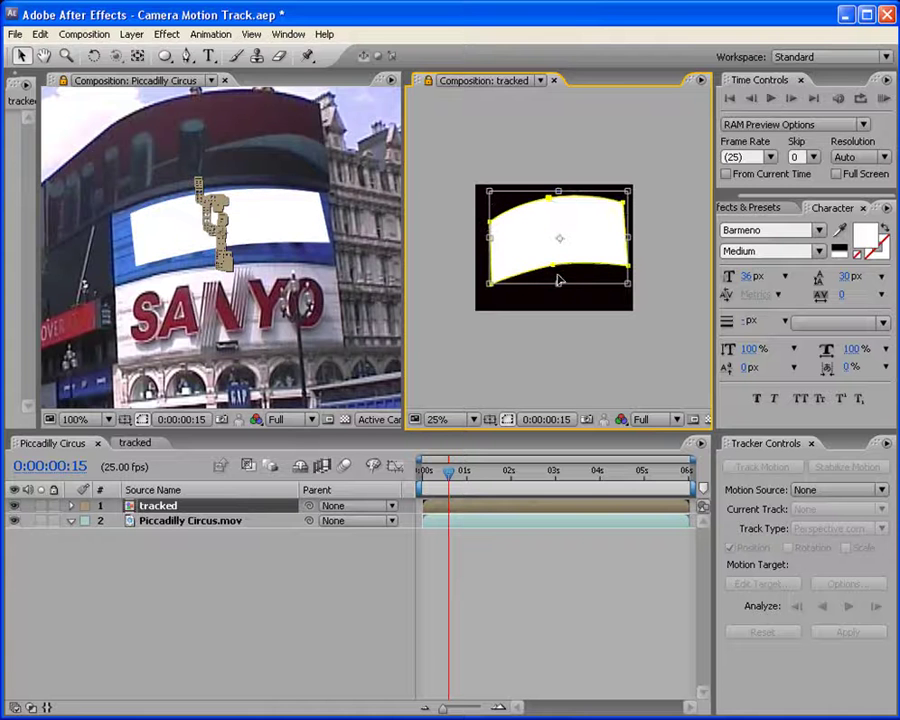
drag(559, 283, 559, 299)
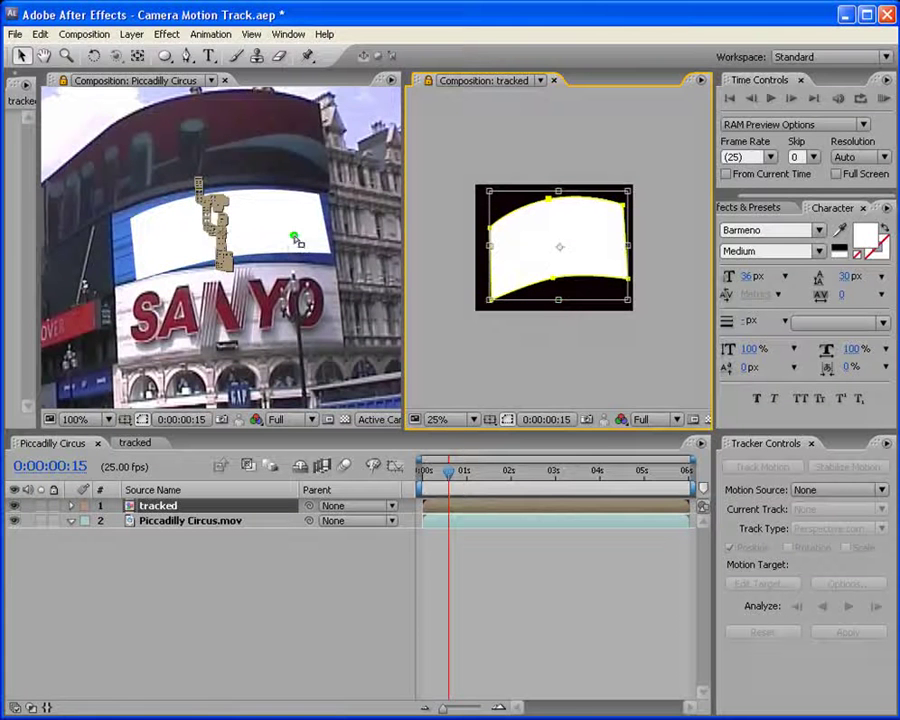
drag(489, 246, 480, 246)
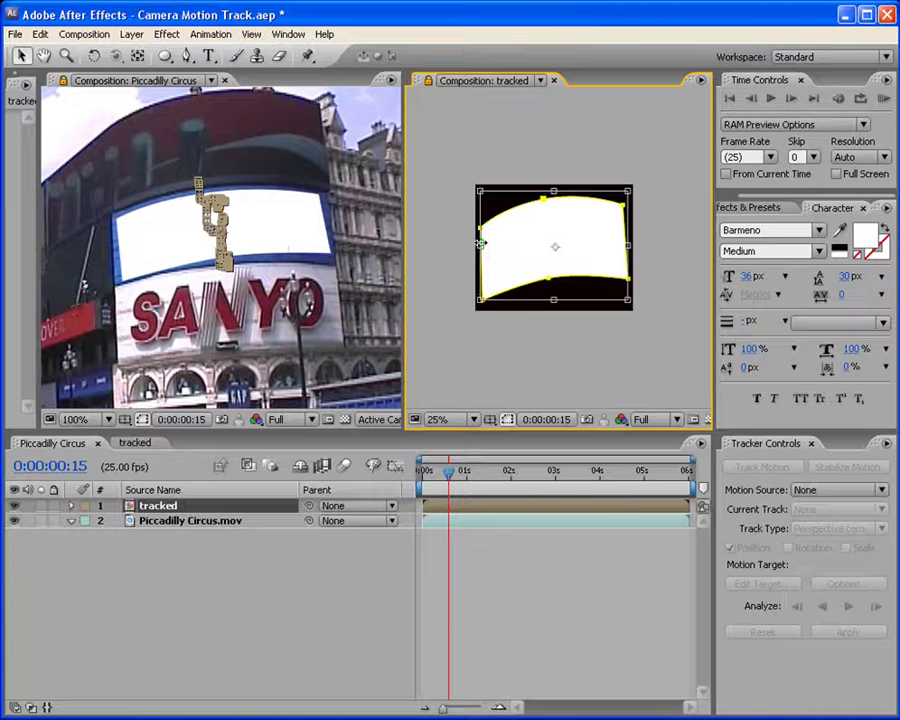
drag(628, 299, 632, 304)
double_click(556, 254)
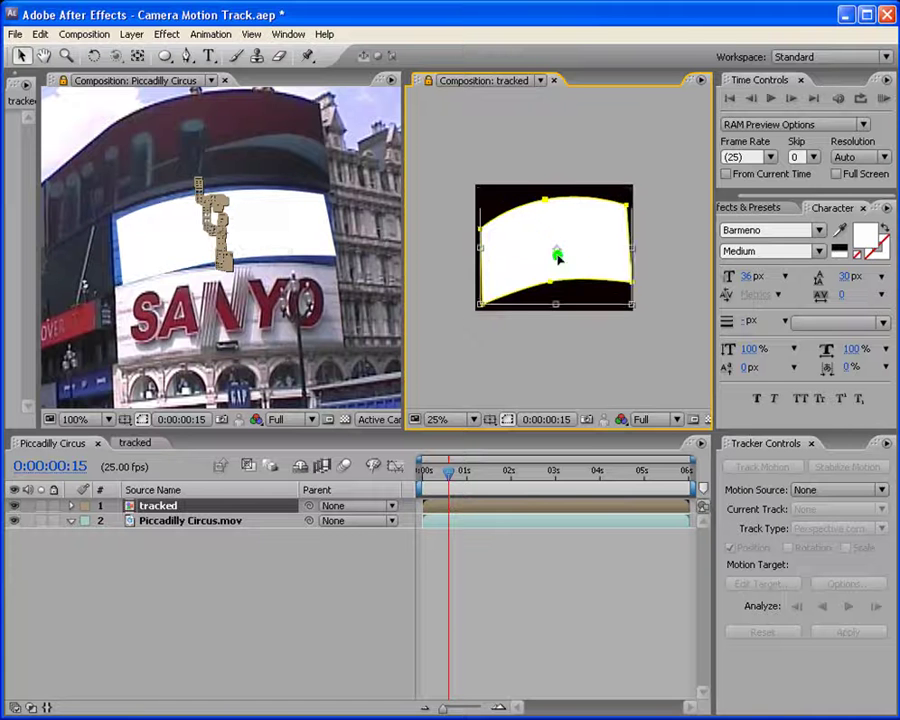
Adjust the mask's upper vertices individually, moving the top-middle point slightly up and the top-right corner to the right
drag(452, 201, 494, 241)
click(502, 239)
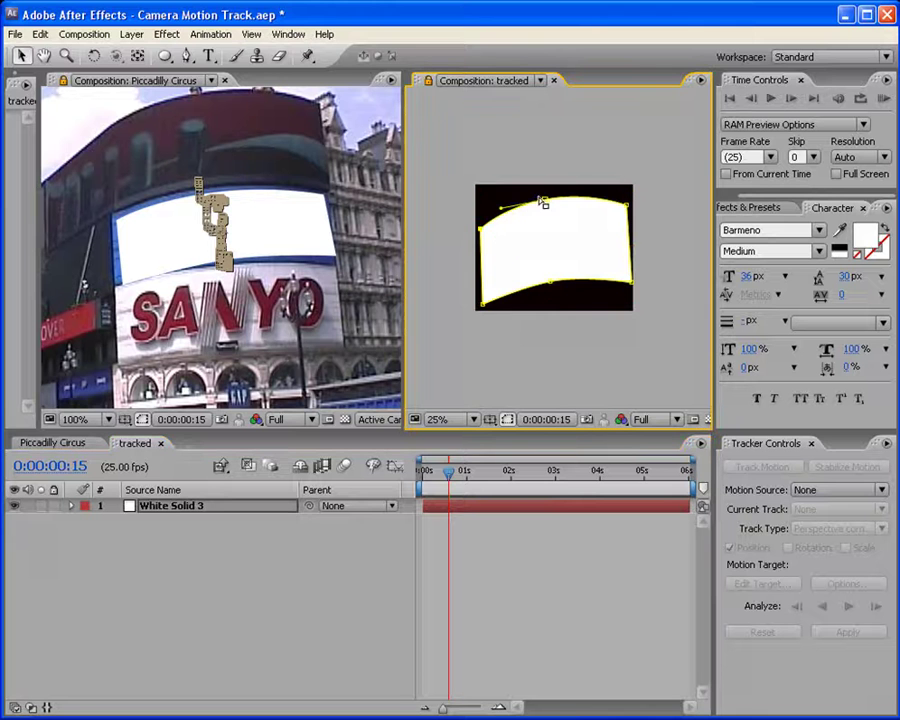
drag(530, 195, 628, 222)
click(557, 245)
click(661, 242)
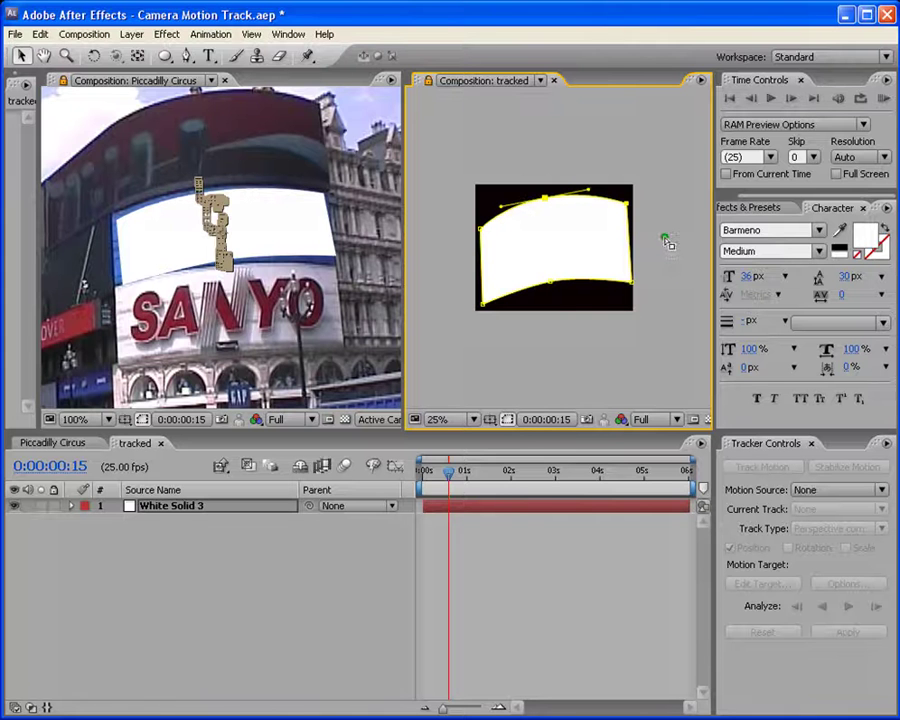
key(Right)
key(Right)
key(Right)
key(Right)
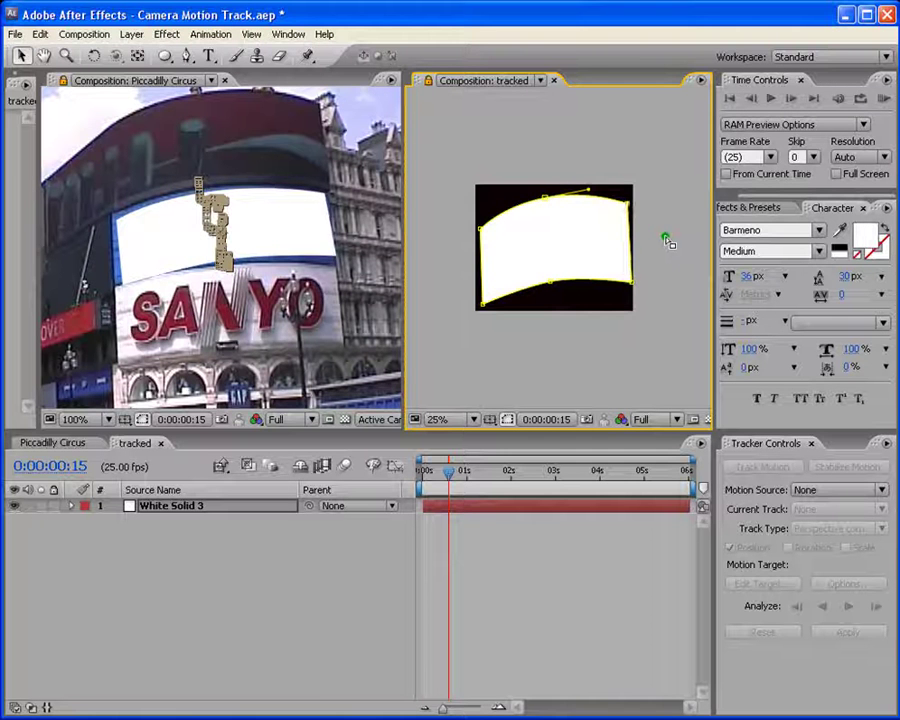
Lower the mask's bottom-right corner and bottom-middle vertex to follow the sign's lower edge
click(632, 282)
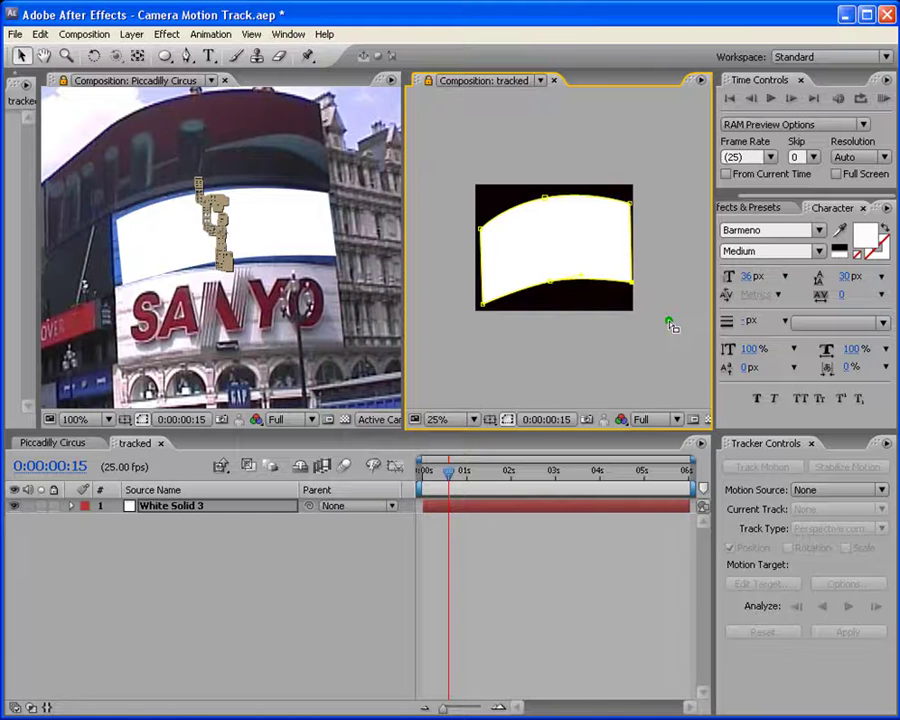
click(621, 346)
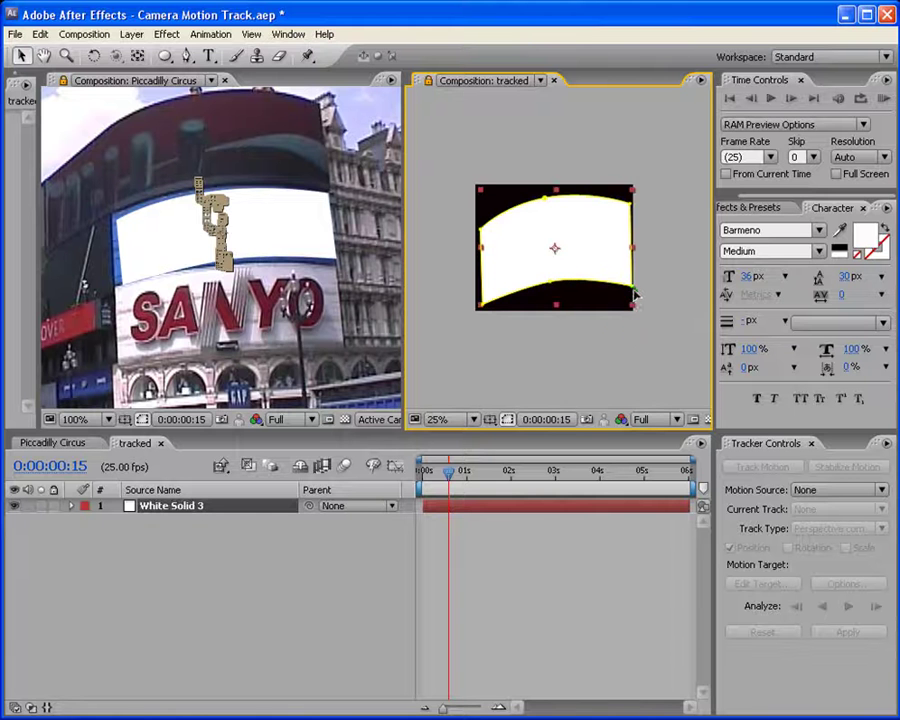
drag(632, 287, 632, 292)
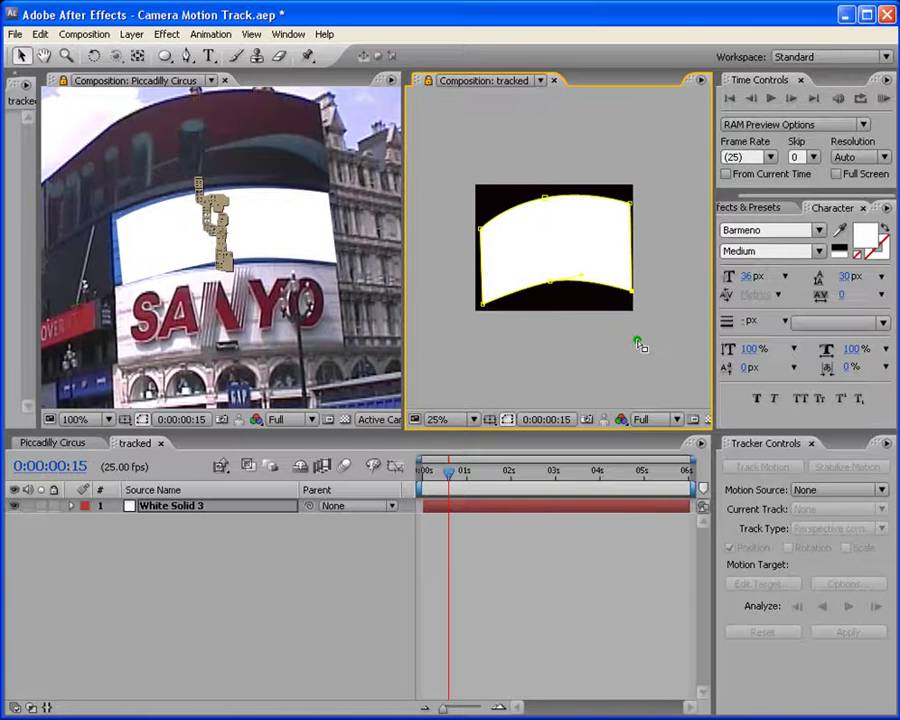
click(550, 282)
key(Down)
key(Down)
key(Down)
key(Down)
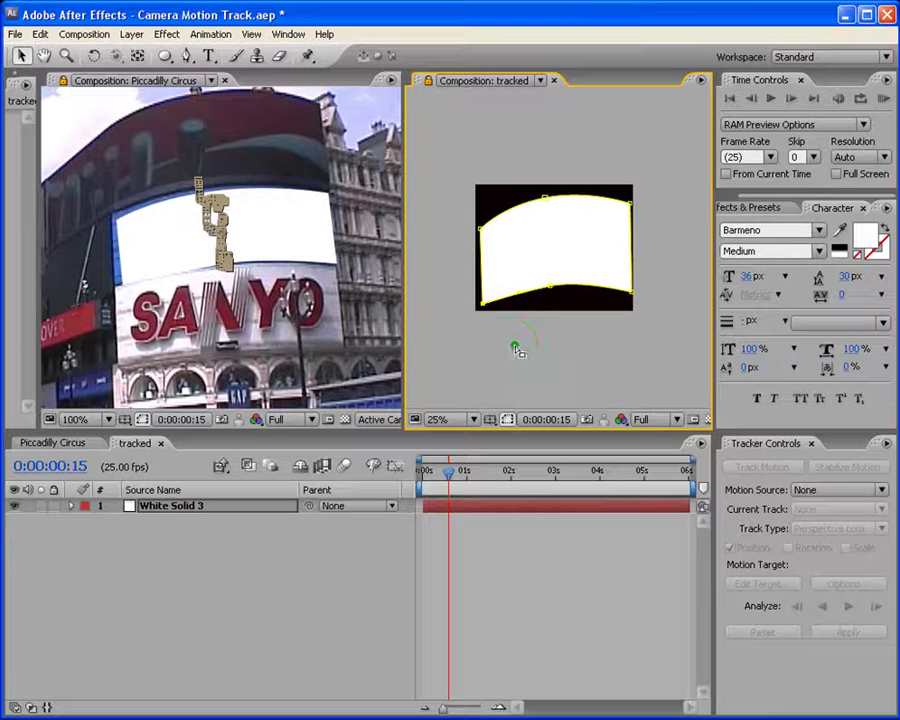
Nudge the mask's bottom-left corner to the left, and its top-left corner up and slightly left, to meet the sign's edge
key(Left)
key(Left)
key(Left)
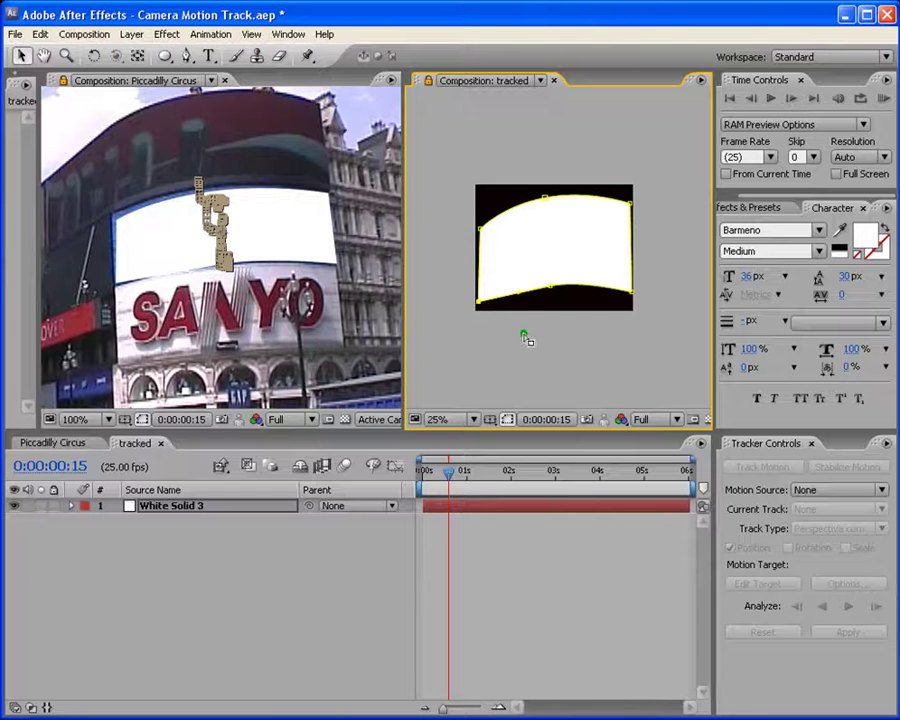
click(484, 231)
key(Up)
key(Up)
key(Up)
key(Up)
key(Up)
key(Up)
key(Up)
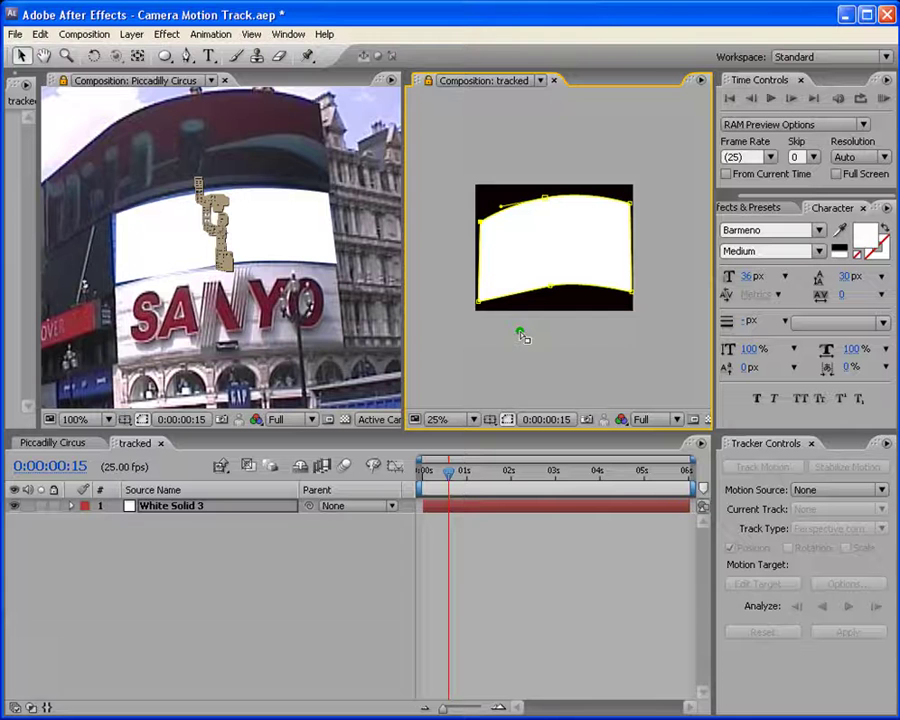
key(Up)
key(Up)
key(Left)
key(Left)
Raise the mask's top-middle vertex slightly to cover the sign's upper edge
click(544, 197)
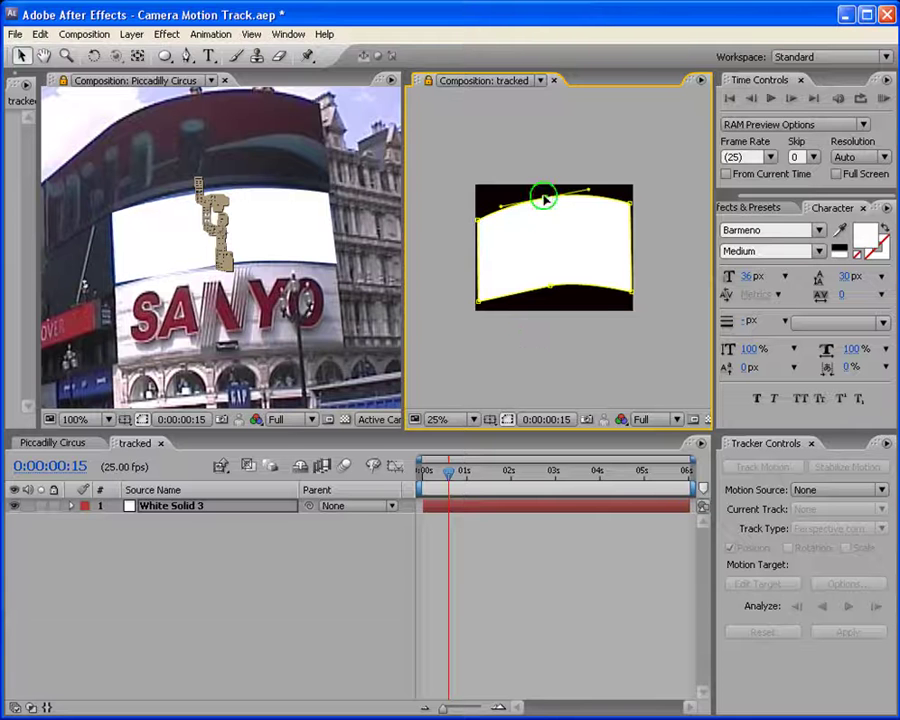
key(Up)
key(Up)
key(Up)
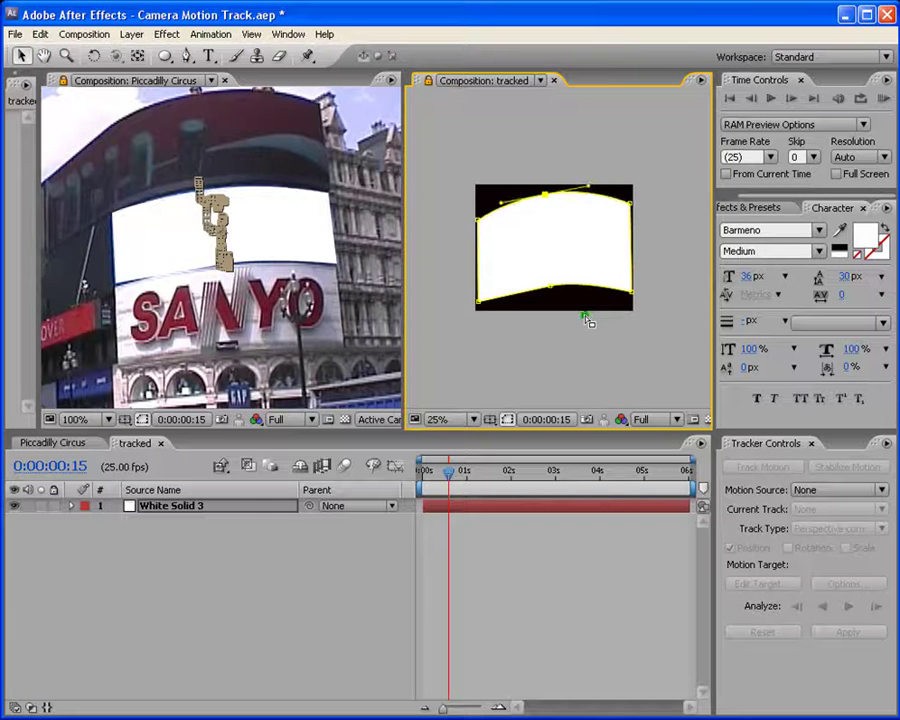
Fine-tune the curve at the mask's bottom-middle vertex along the sign's lower edge, and save the project
click(52, 443)
click(135, 443)
click(448, 505)
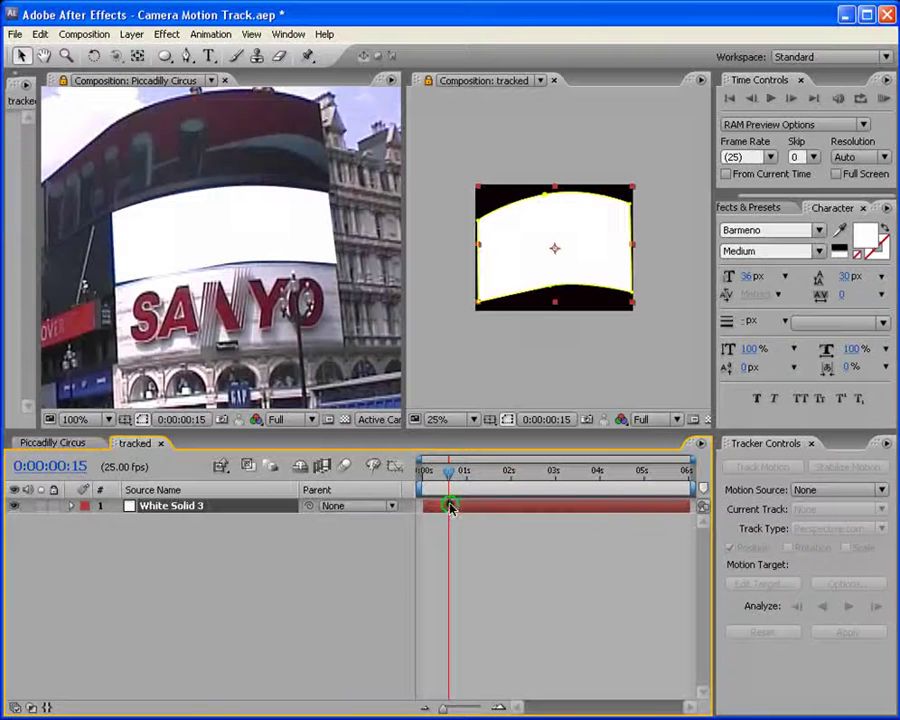
key(period)
key(comma)
click(551, 289)
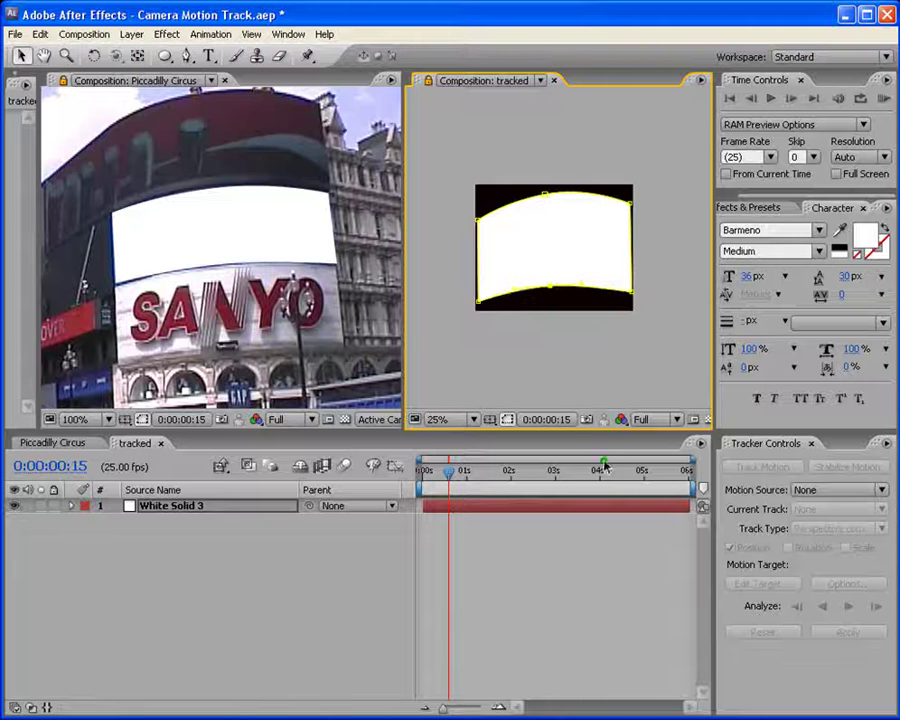
click(578, 609)
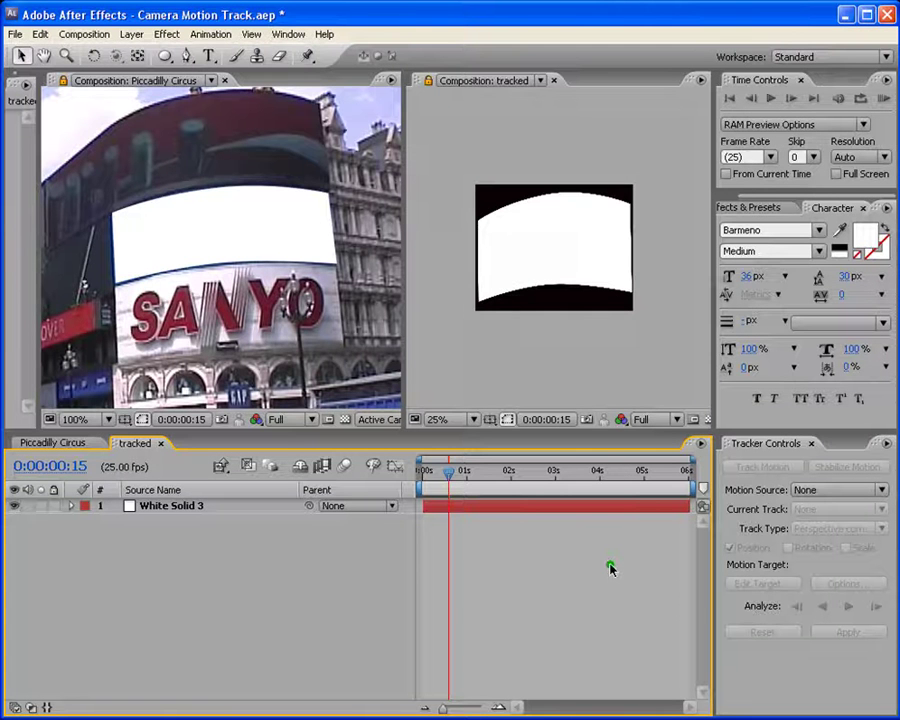
key(ctrl+s)
Rename the White Solid 3 layer as matte
click(178, 506)
key(Return)
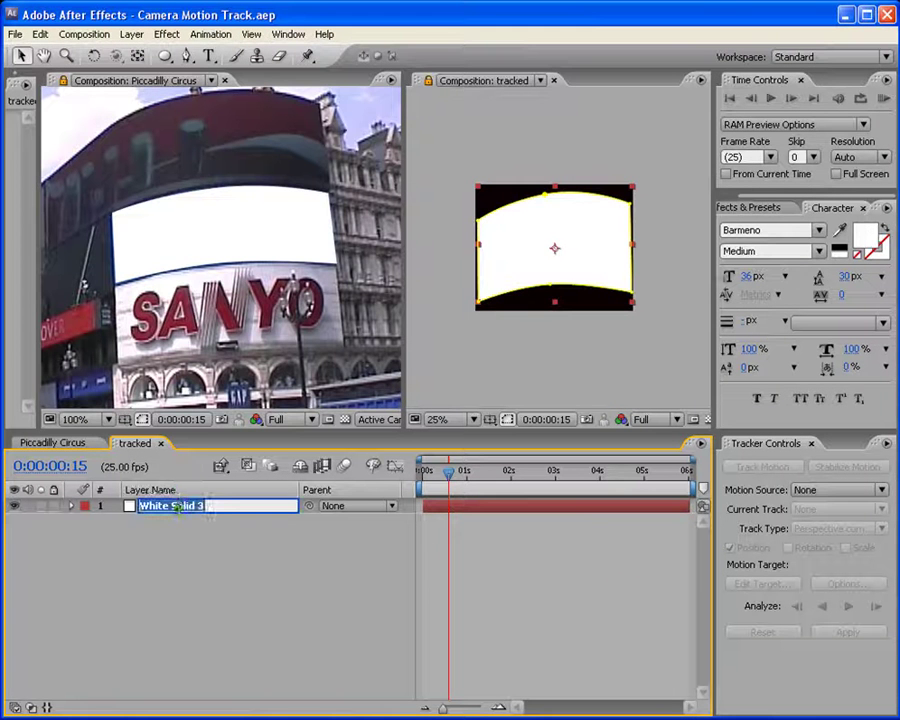
text(matte)
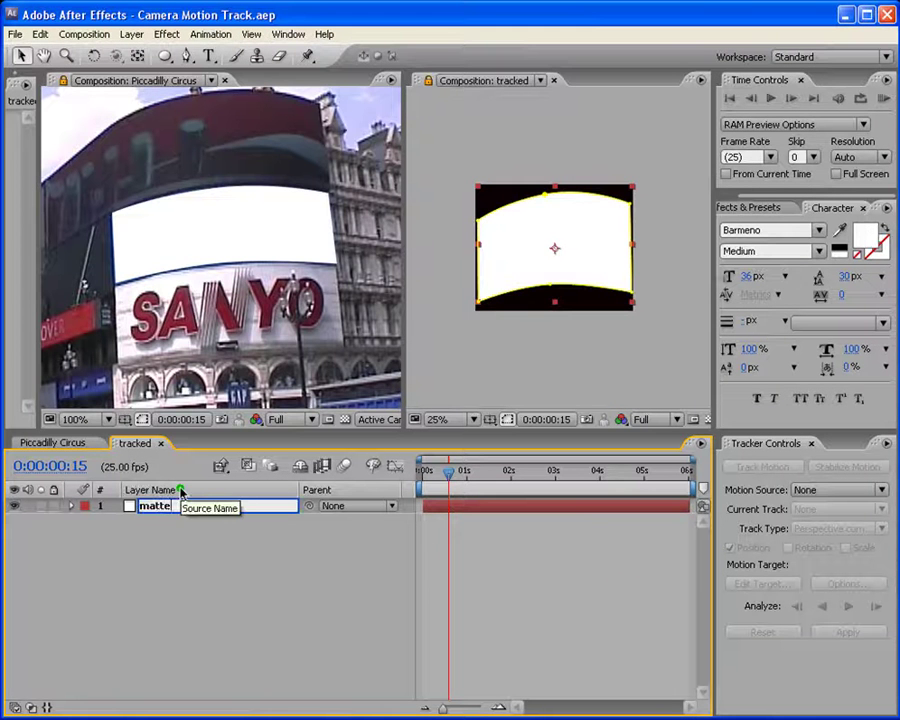
key(Return)
click(234, 553)
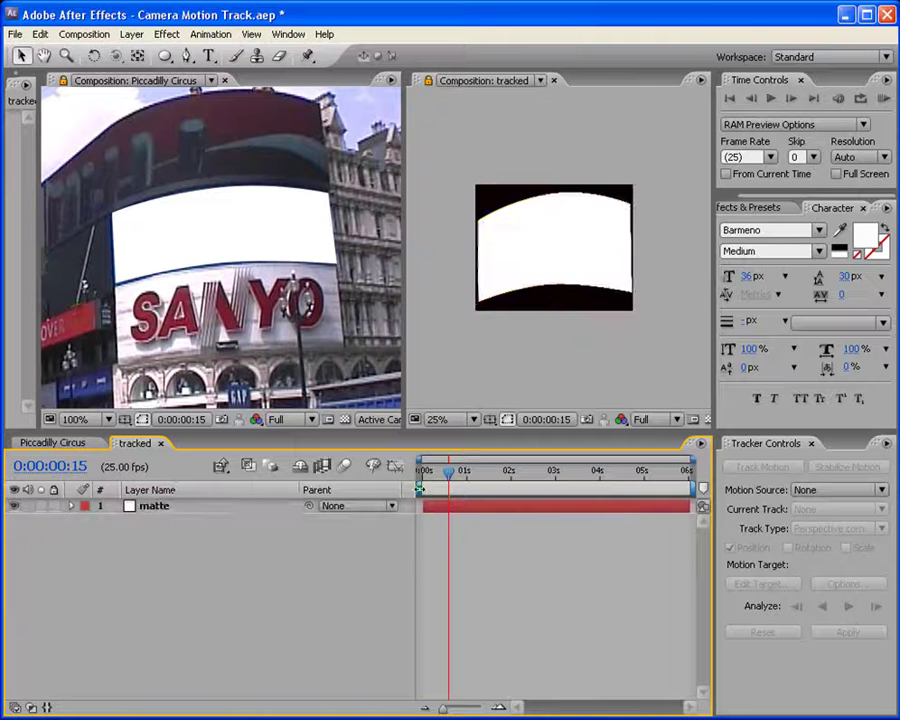
Close the separate tracked composition view and the effect controls, and enlarge the Piccadilly Circus view to show the whole frame
click(160, 506)
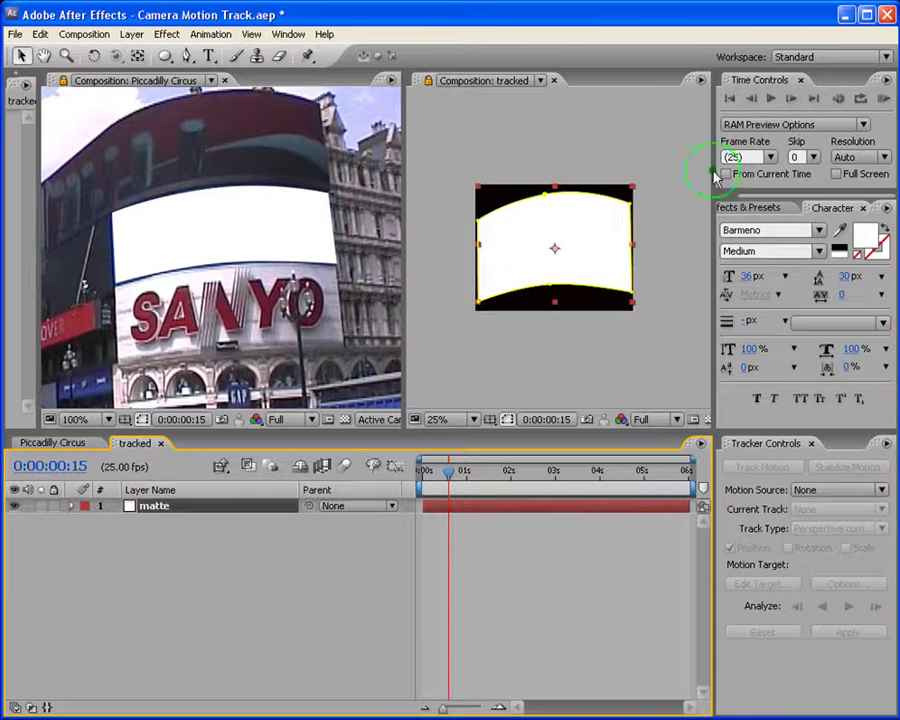
click(556, 84)
click(555, 81)
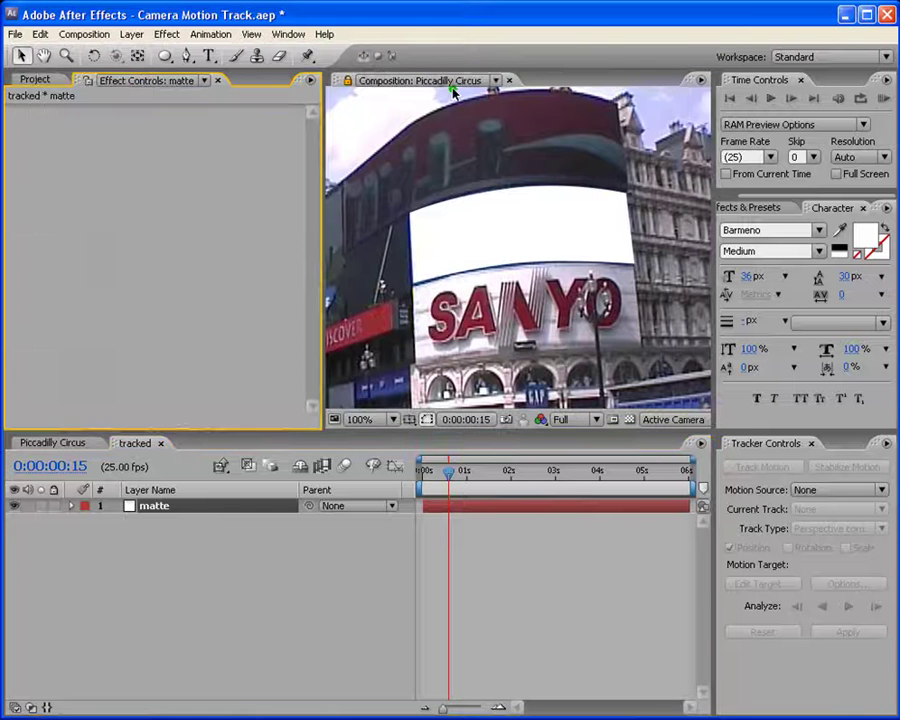
drag(323, 107, 153, 107)
key(comma)
key(comma)
click(155, 506)
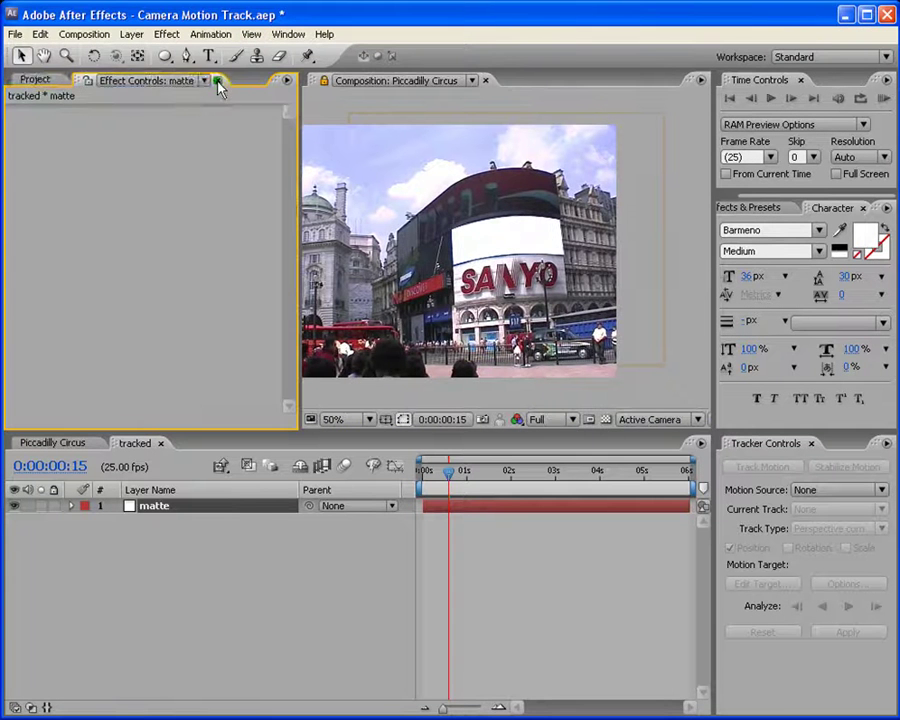
click(217, 81)
drag(296, 168, 154, 168)
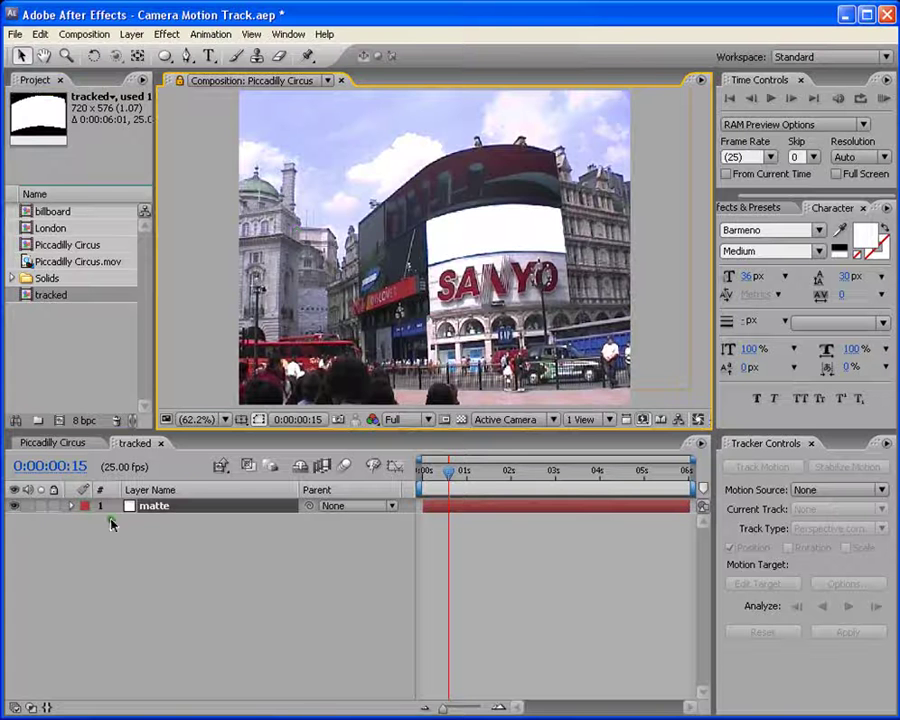
click(315, 556)
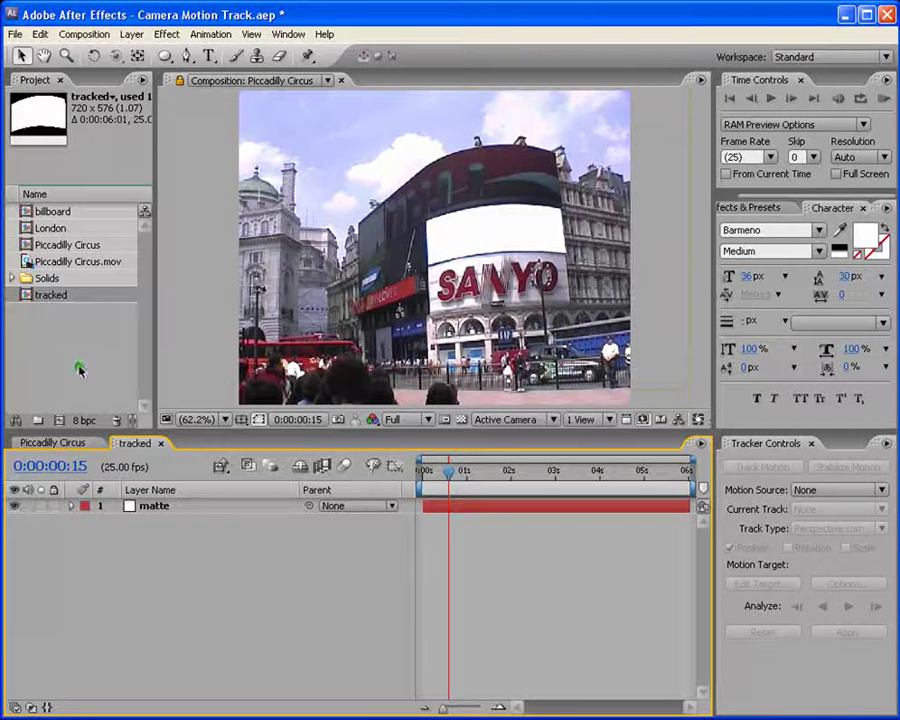
Add the Piccadilly Circus.mov footage to the tracked composition, and place the matte layer above it
click(46, 260)
click(504, 243)
click(446, 233)
click(463, 231)
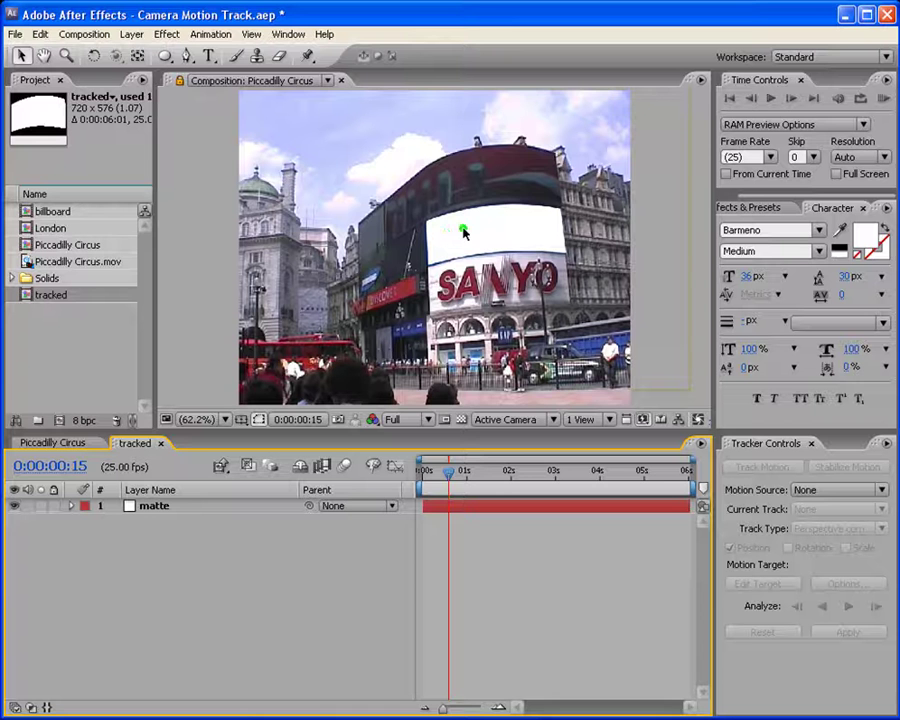
click(81, 258)
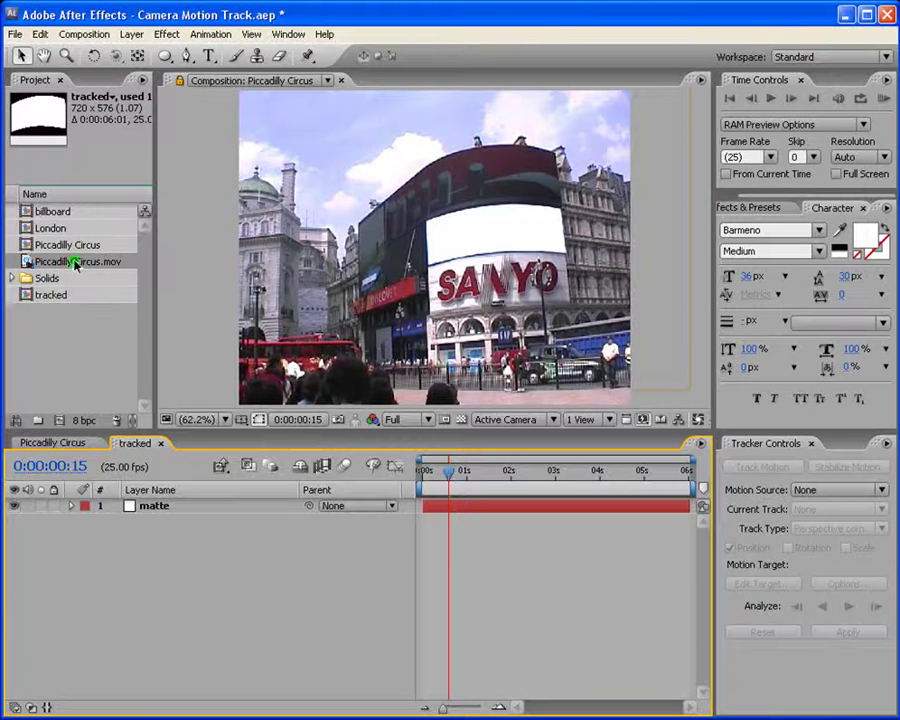
drag(75, 261, 84, 508)
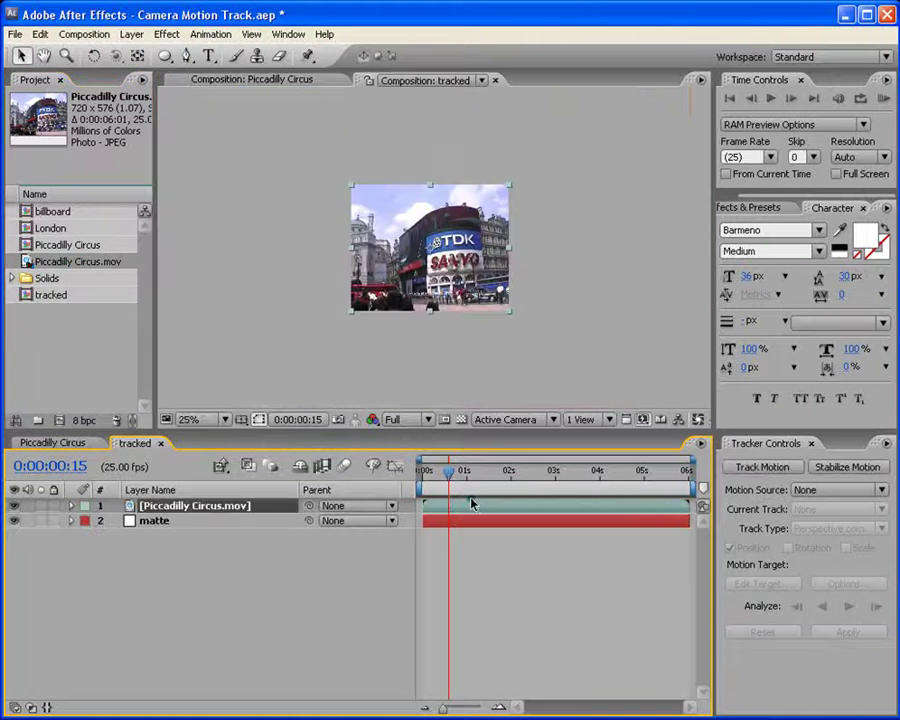
drag(151, 526, 158, 510)
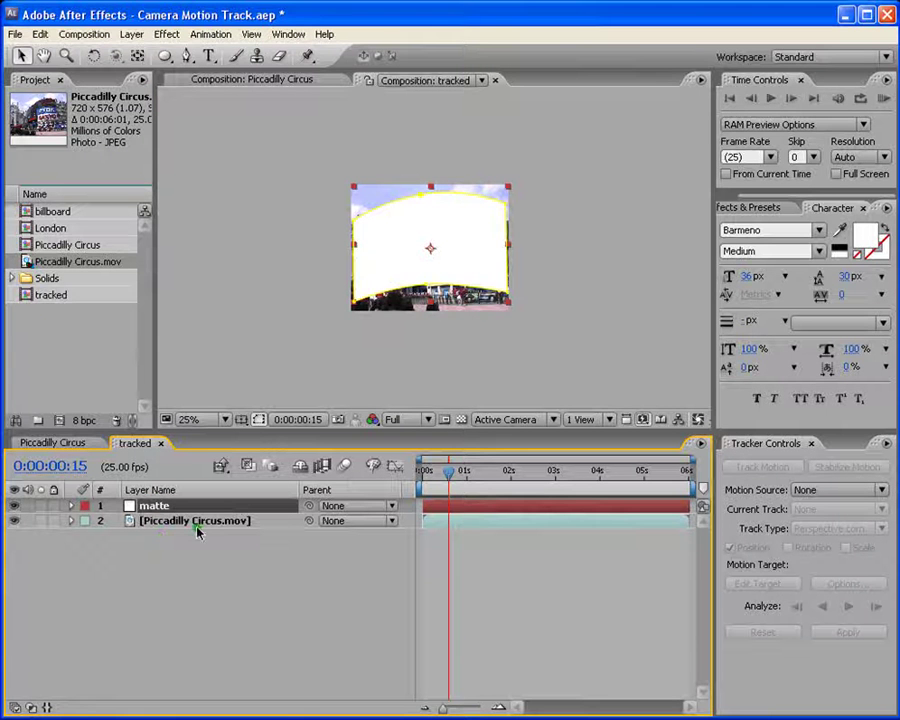
Set the Piccadilly Circus.mov layer's track matte to Alpha Matte "matte" in the tracked composition
click(191, 520)
click(31, 708)
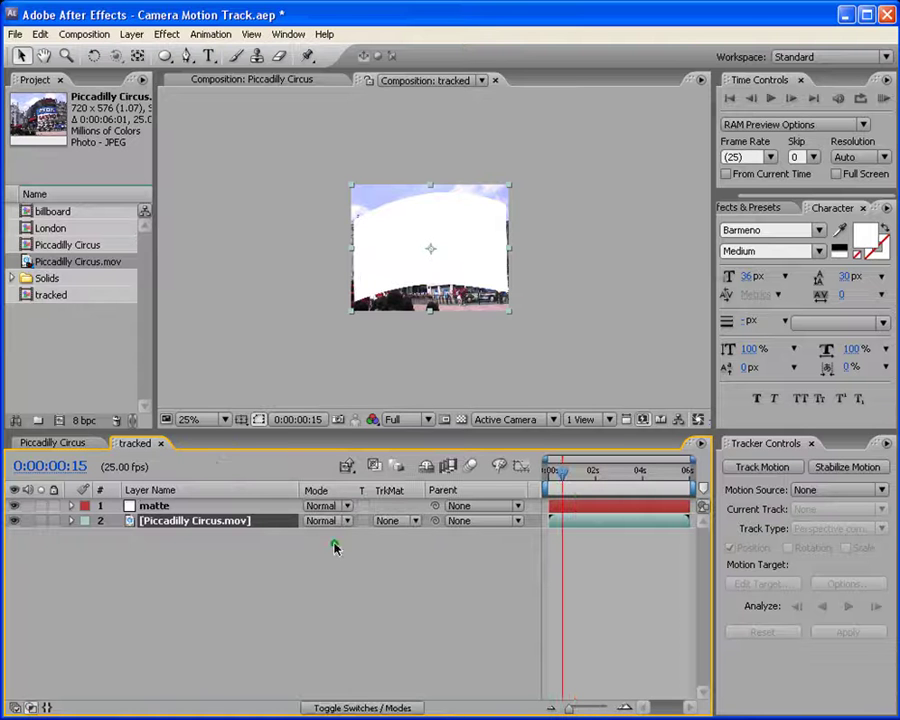
click(413, 525)
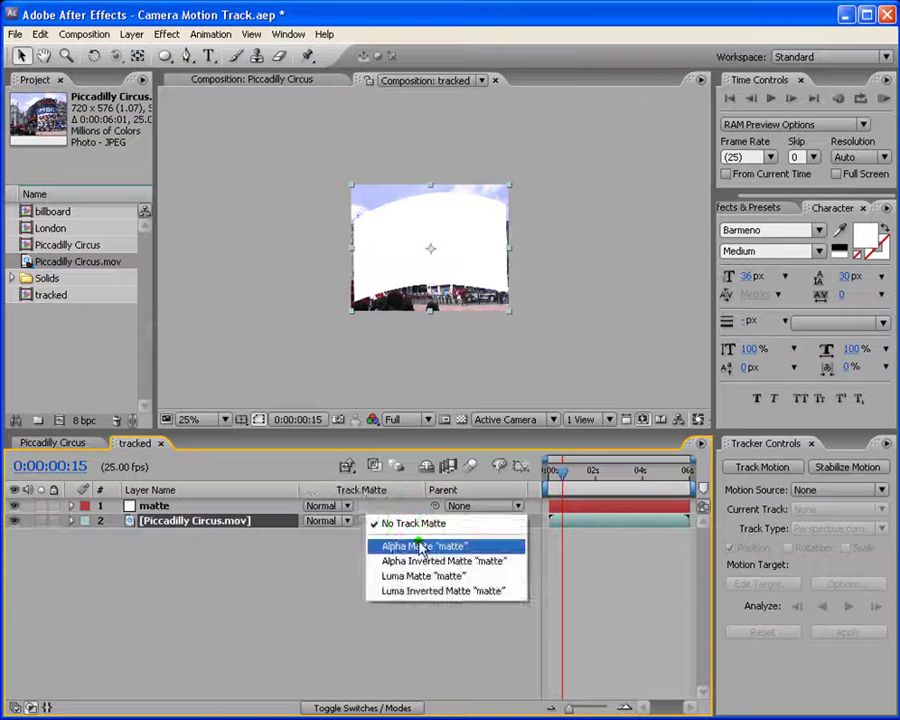
click(418, 545)
key(period)
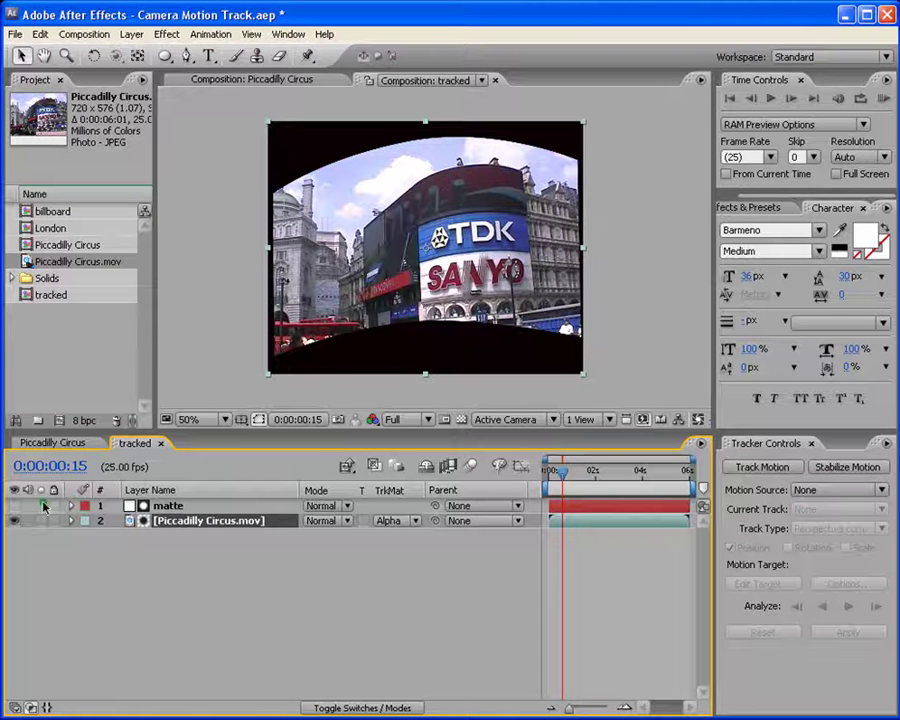
Play a RAM preview of the Piccadilly Circus composition to check the footage on the tracked billboard
click(52, 442)
scroll(458, 274, up, 2)
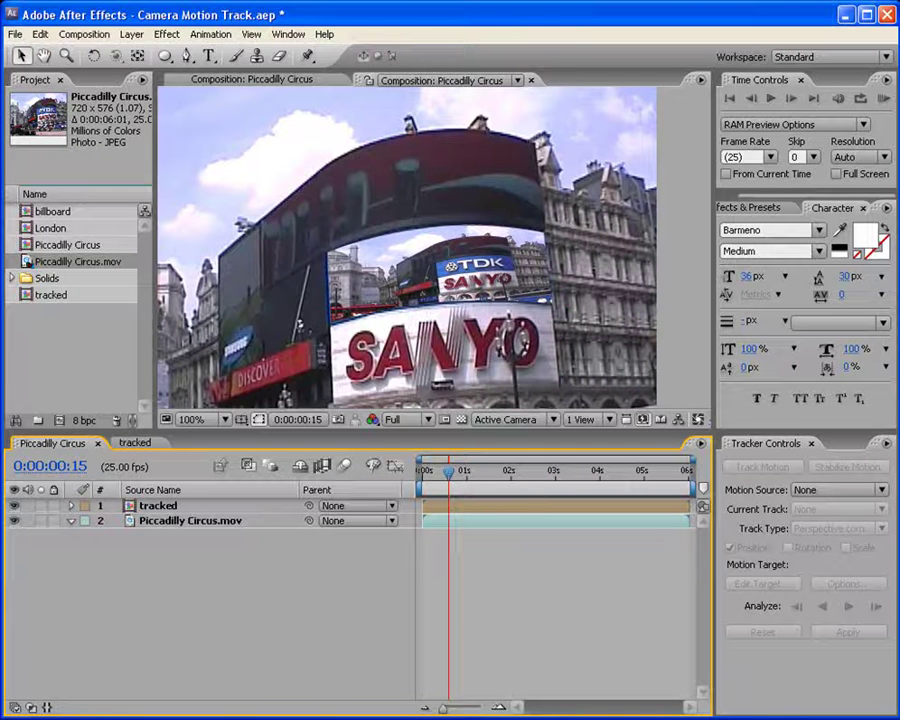
click(885, 98)
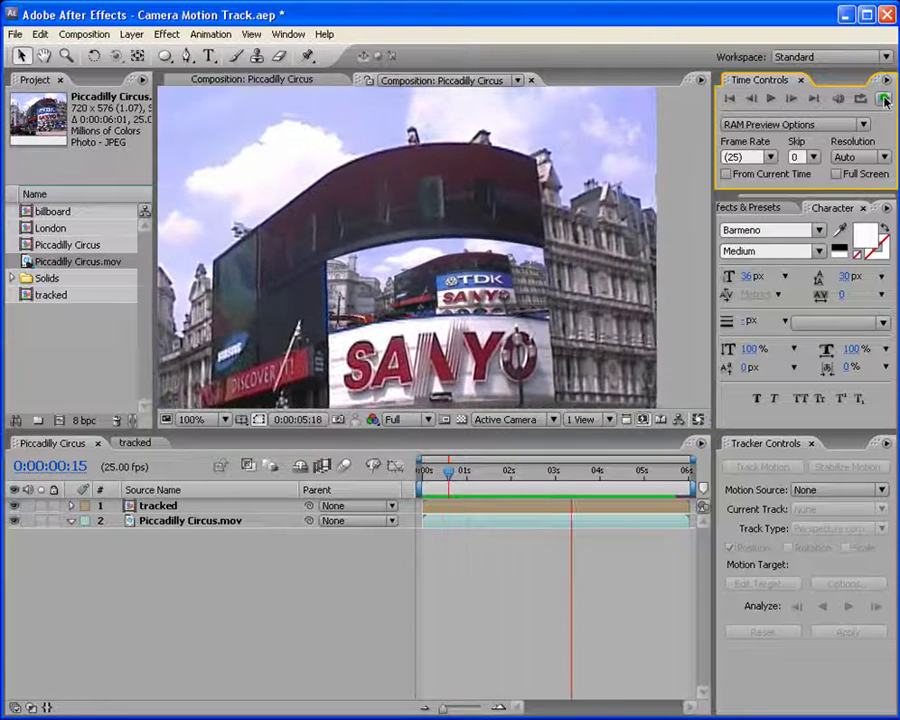
click(885, 100)
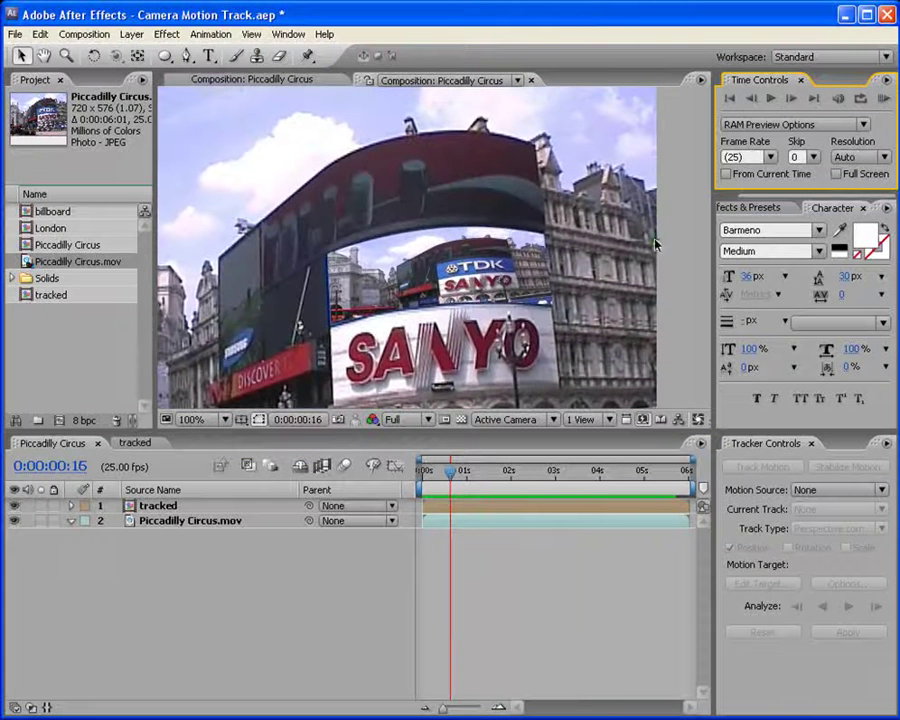
click(516, 578)
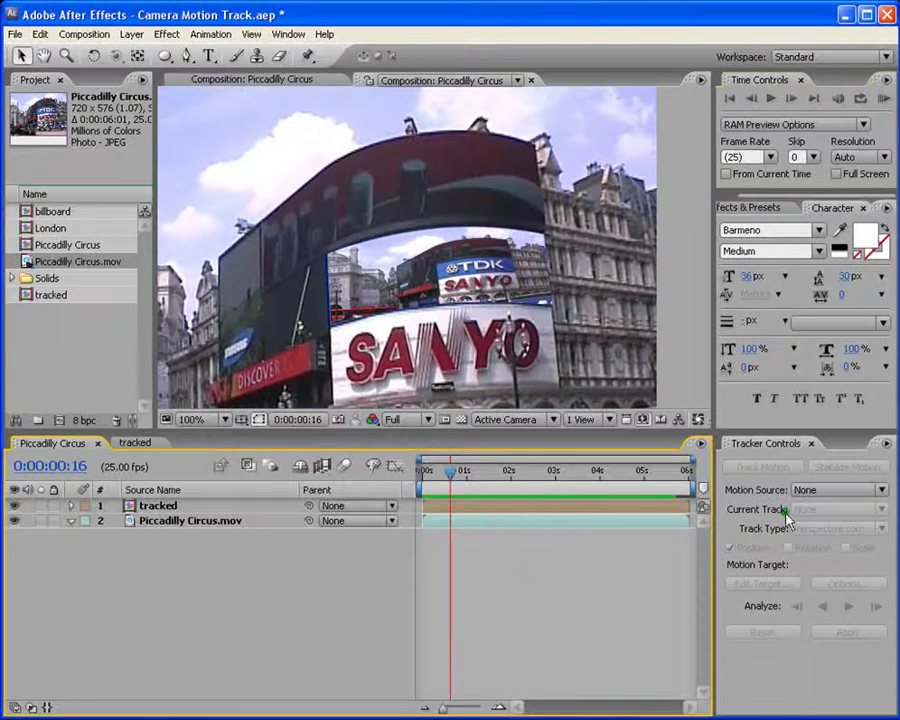
Find the Venetian Blinds transition preset and apply it to the tracked layer at 0:00:00:00
click(759, 207)
click(800, 224)
text(venet)
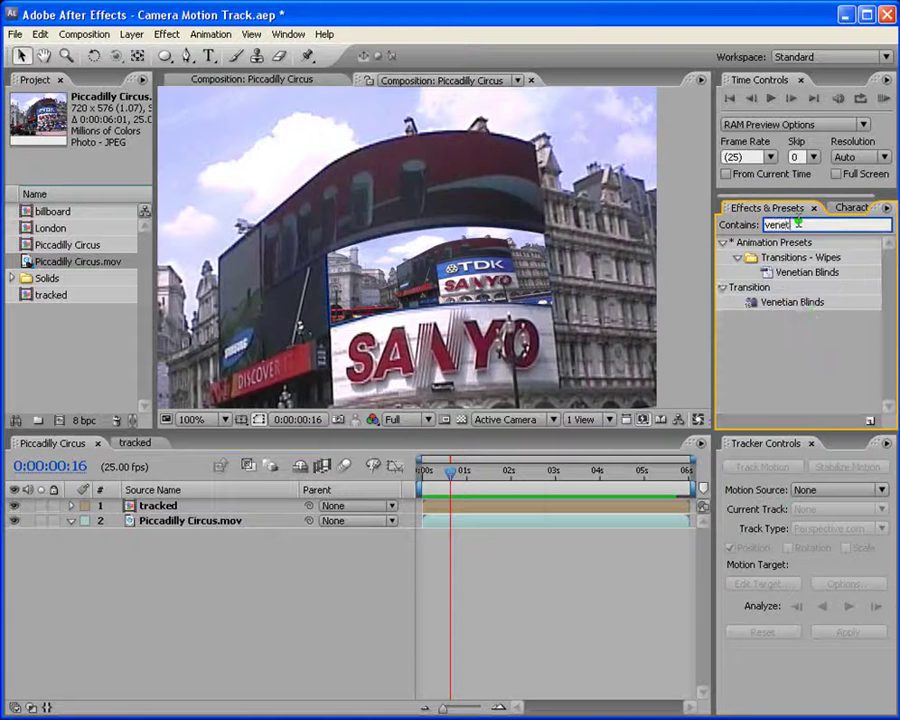
drag(450, 472, 412, 472)
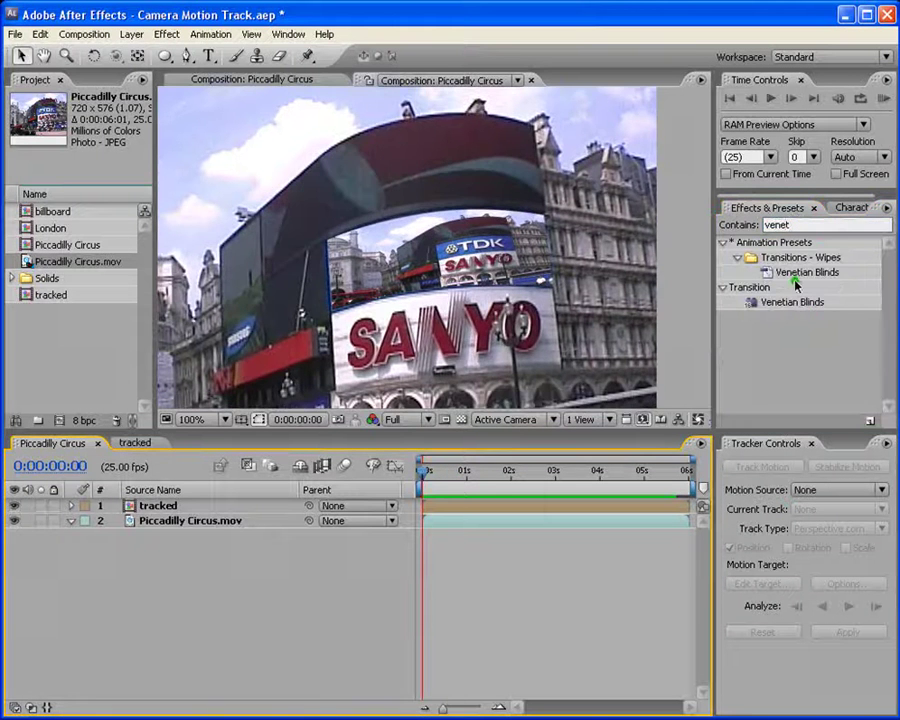
drag(793, 280, 456, 507)
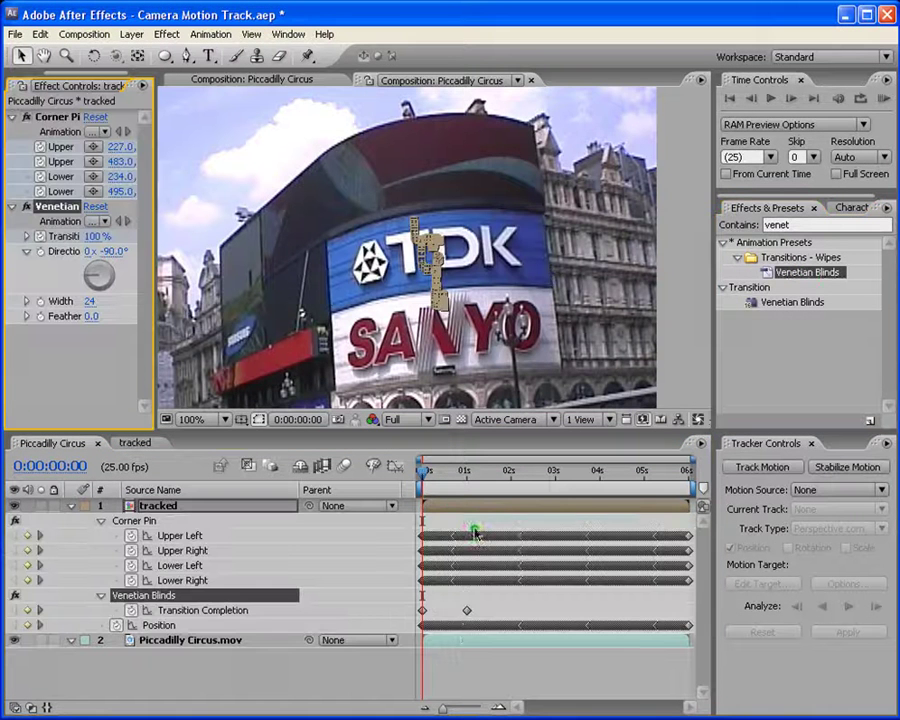
Shift both Transition Completion keyframes forward in time by about half a second, and ease them with Easy Ease
click(466, 604)
drag(427, 477, 436, 472)
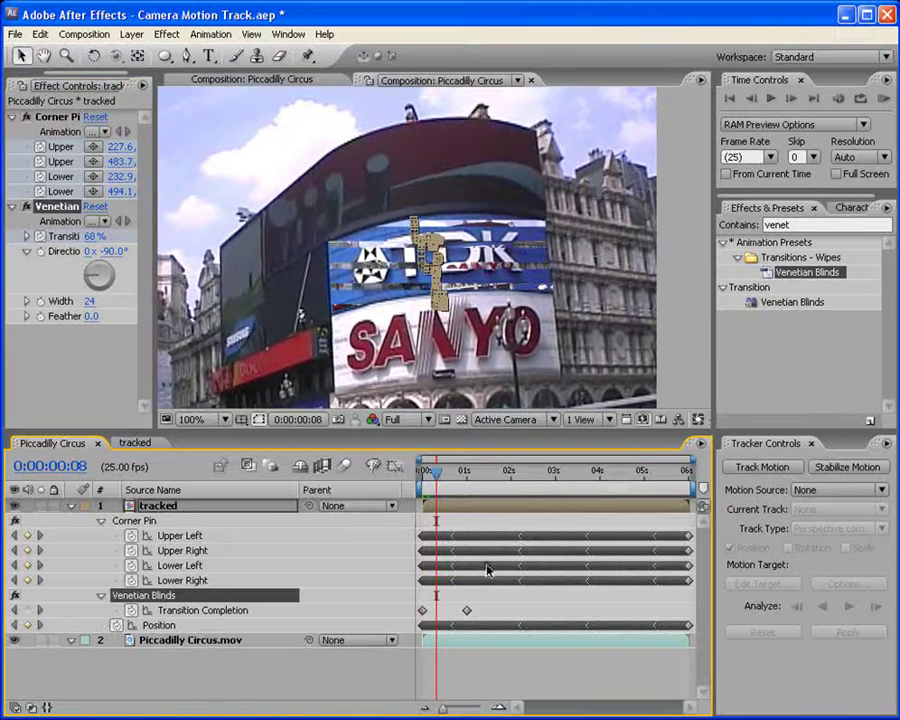
drag(490, 611, 444, 610)
click(458, 473)
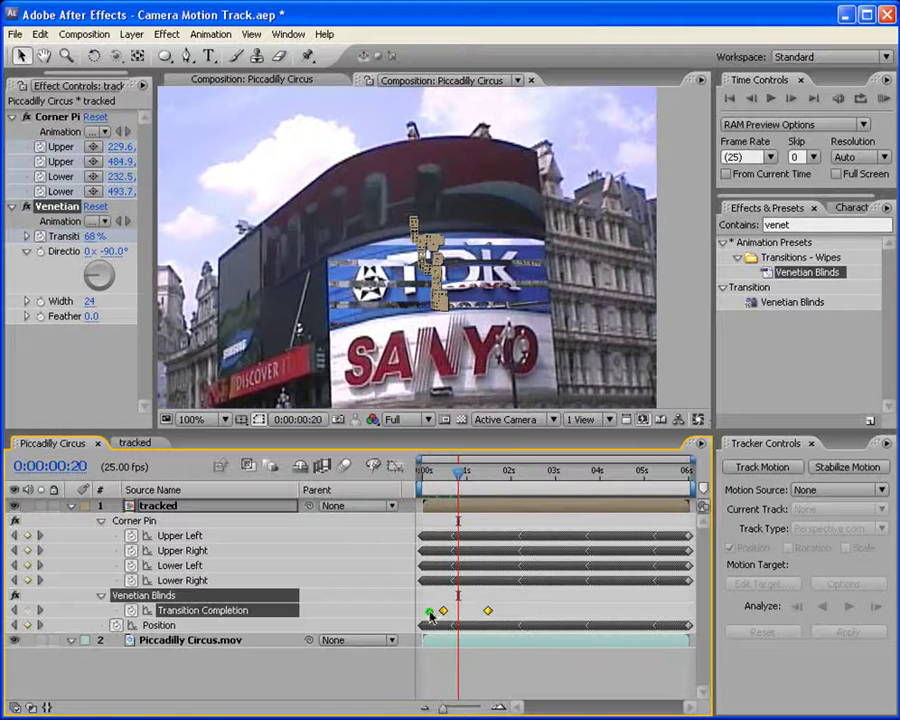
right_click(488, 611)
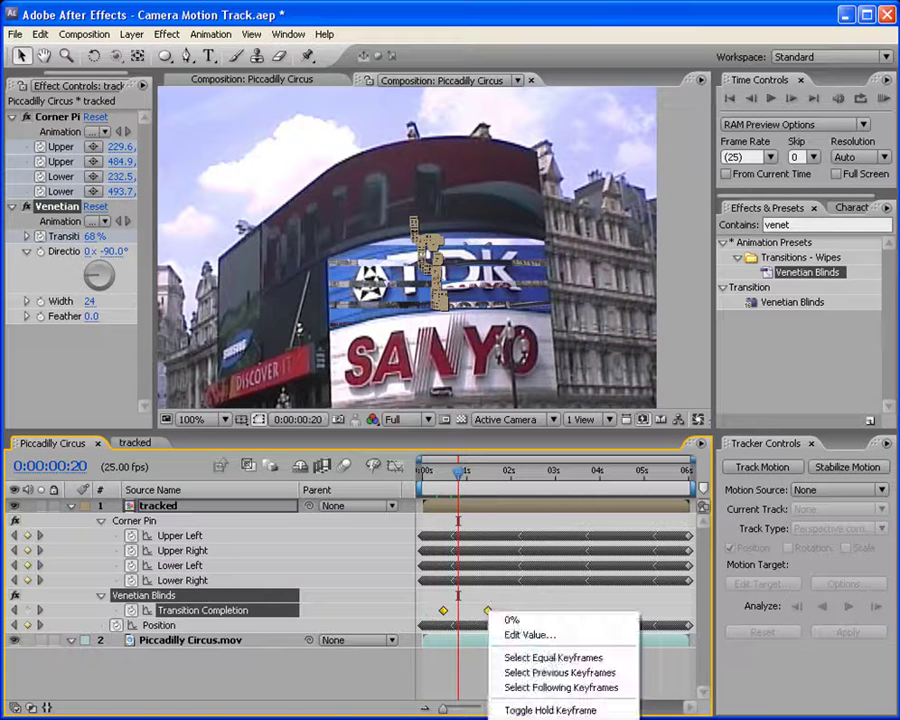
click(680, 677)
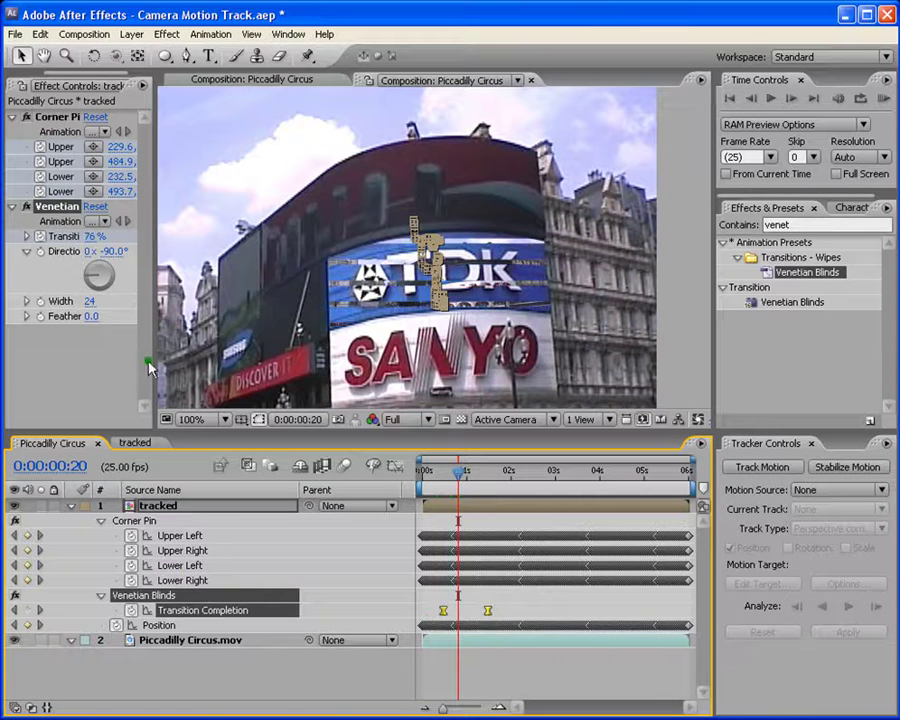
Set the Venetian Blinds width to 14 and its direction to -4°
click(99, 335)
drag(91, 301, 81, 301)
click(100, 262)
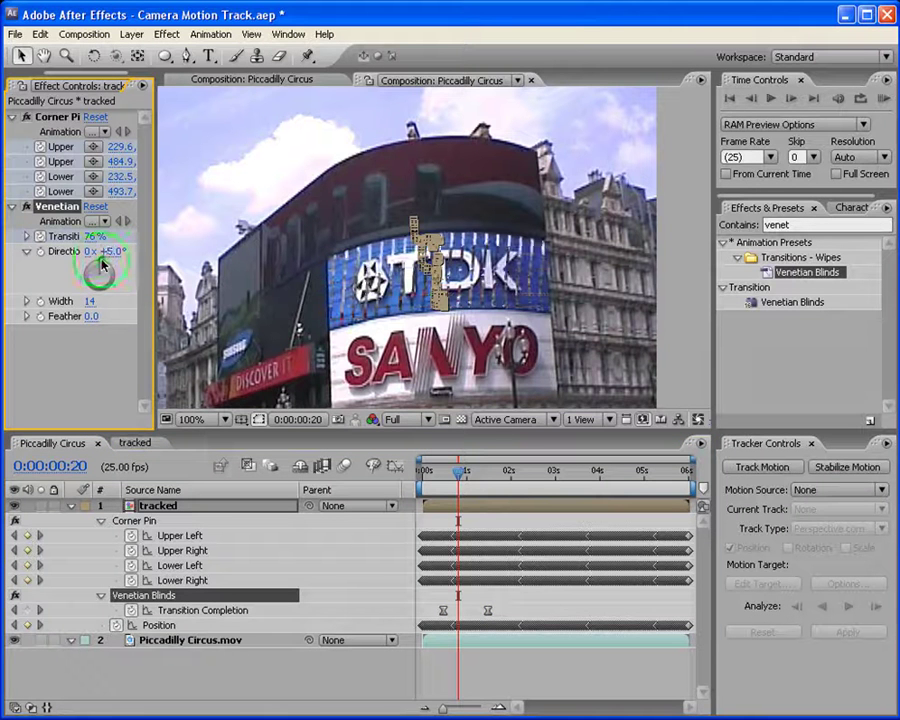
click(106, 252)
text(-4)
key(Return)
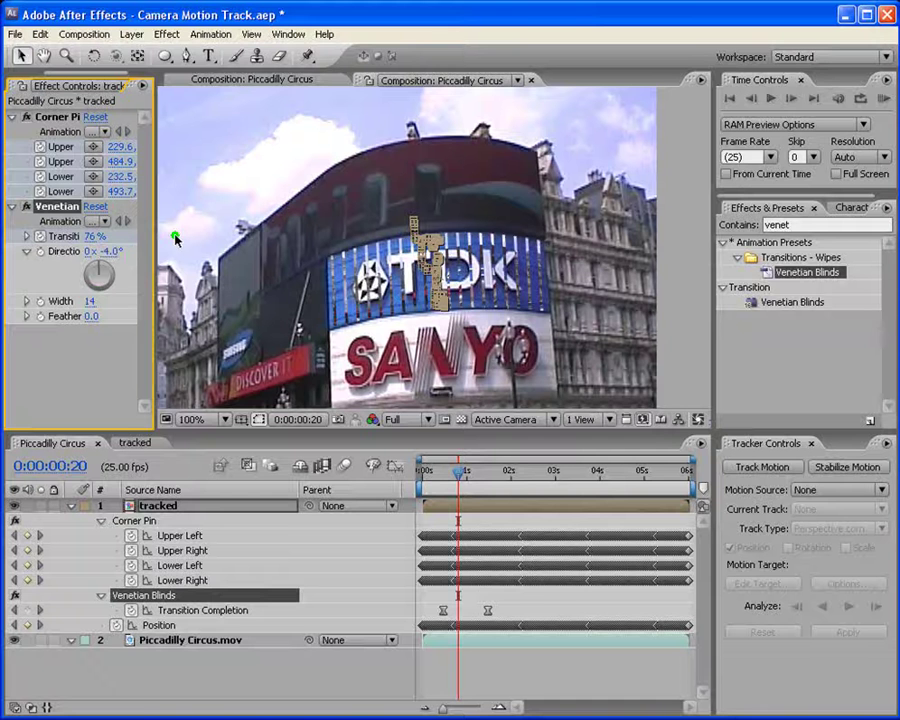
Set the Venetian Blinds width to 6 and play a RAM preview of the transition
click(89, 300)
text(4)
key(Return)
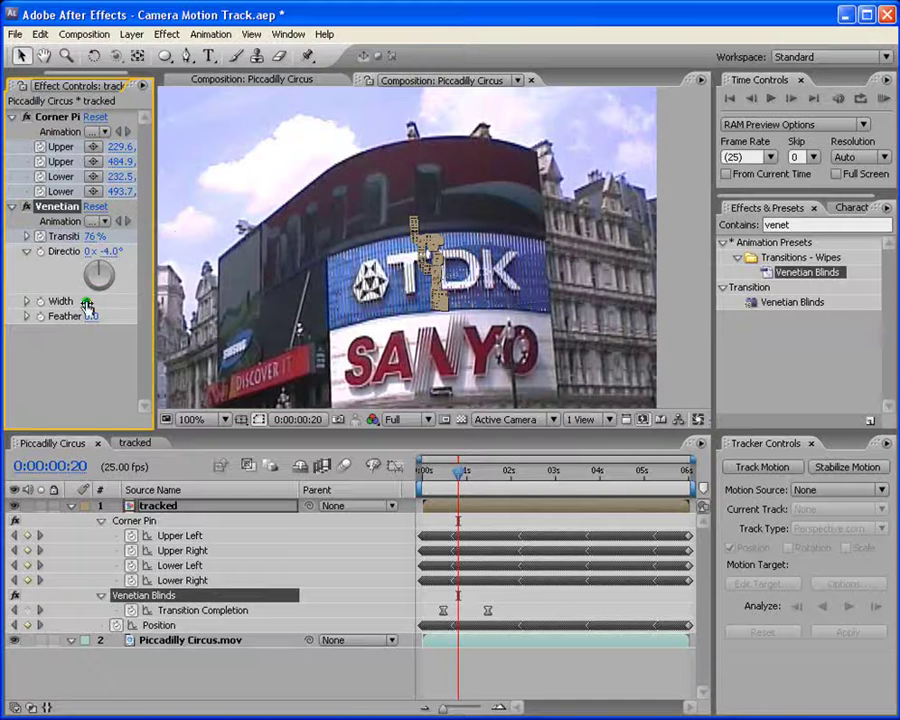
click(87, 301)
text(6)
key(Return)
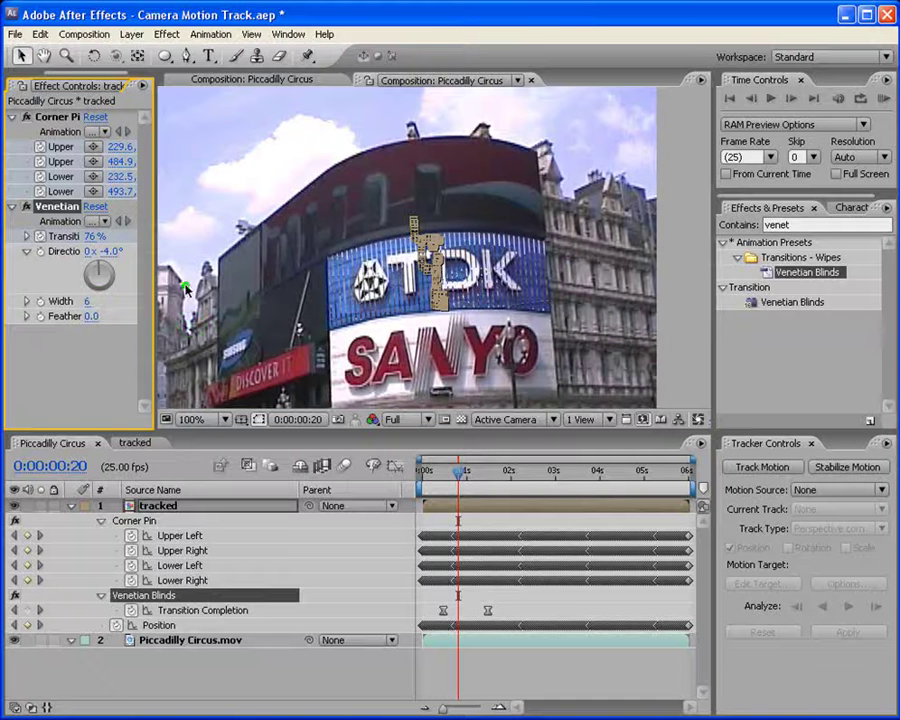
click(885, 100)
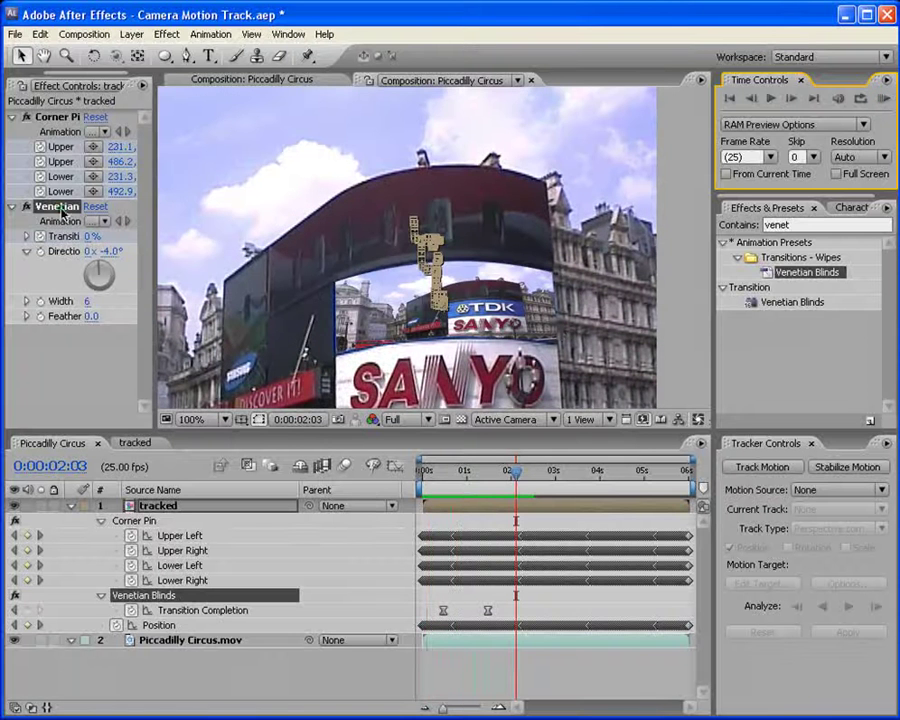
Find the Drop Shadow effect, apply it to the tracked layer, and raise its opacity to 100%
click(735, 207)
text(drop)
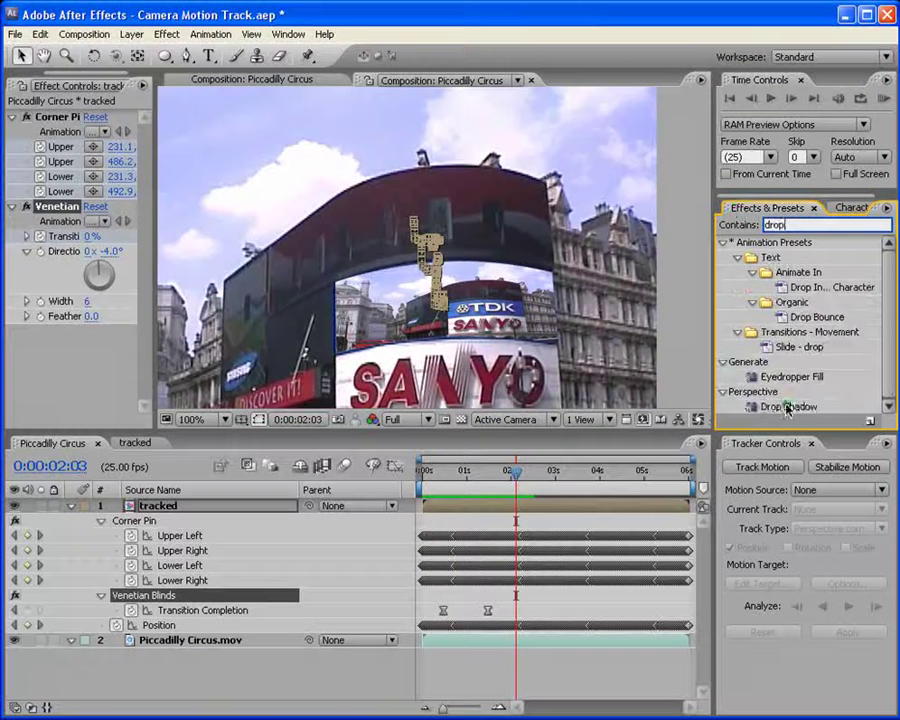
drag(787, 407, 482, 506)
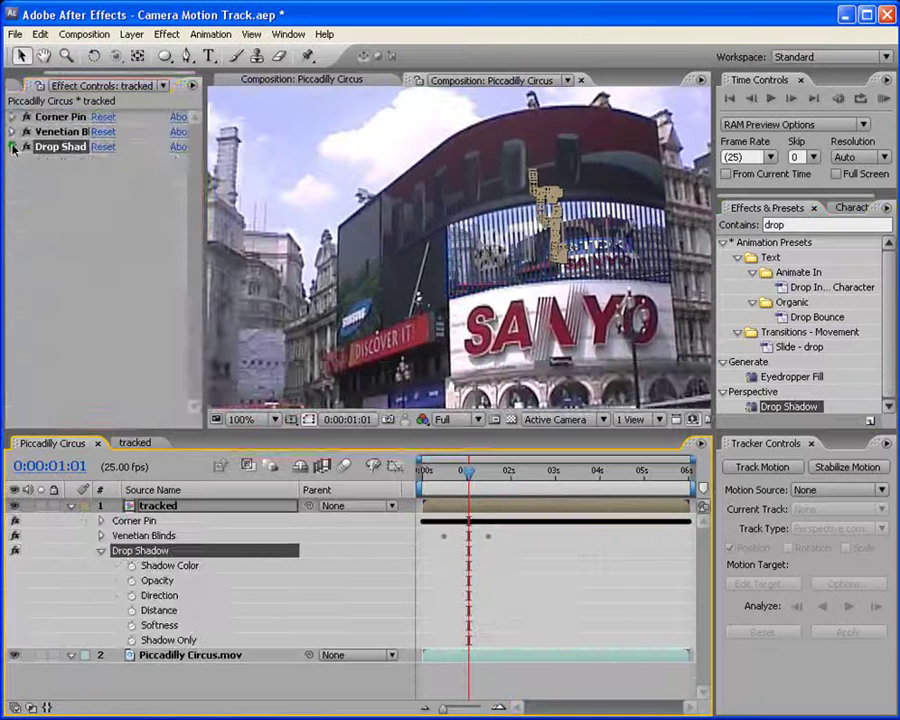
click(12, 147)
drag(104, 191, 274, 192)
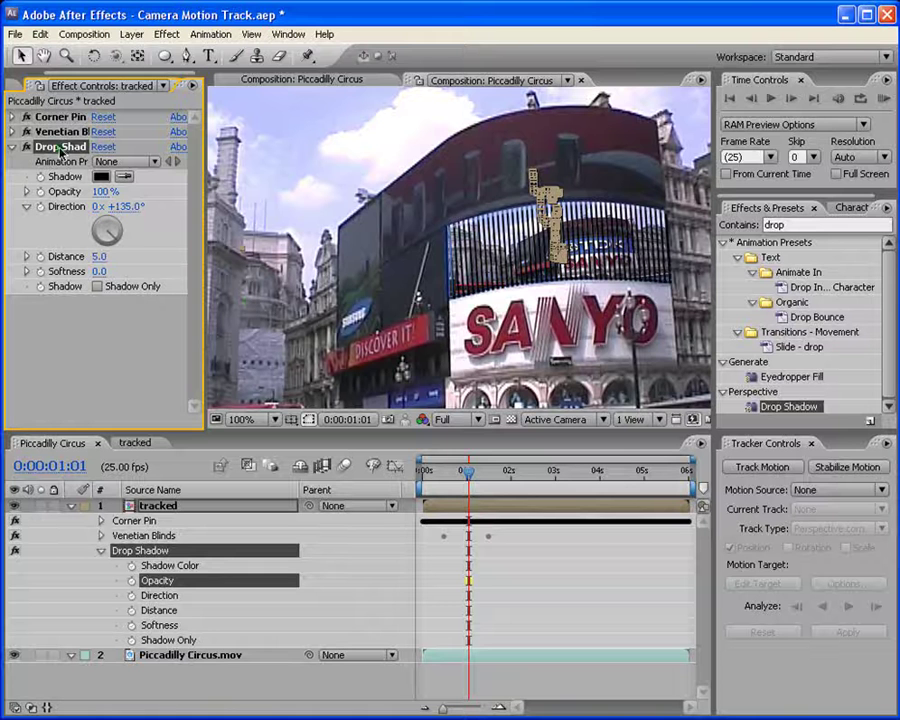
Set the Drop Shadow distance to 2 and softness to 2, and collapse the effect's settings
click(97, 256)
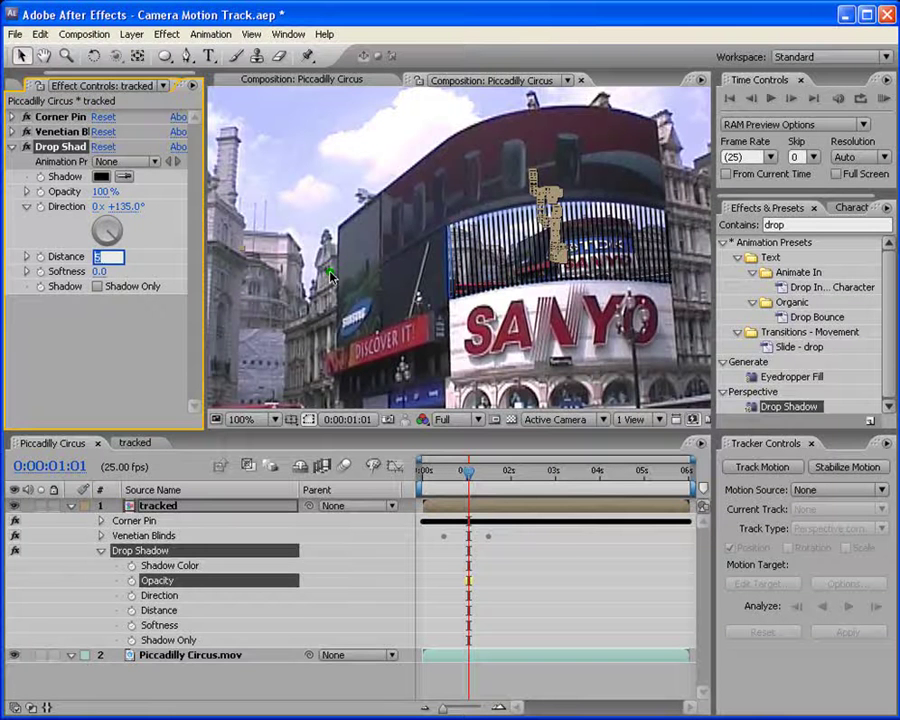
text(2)
key(Return)
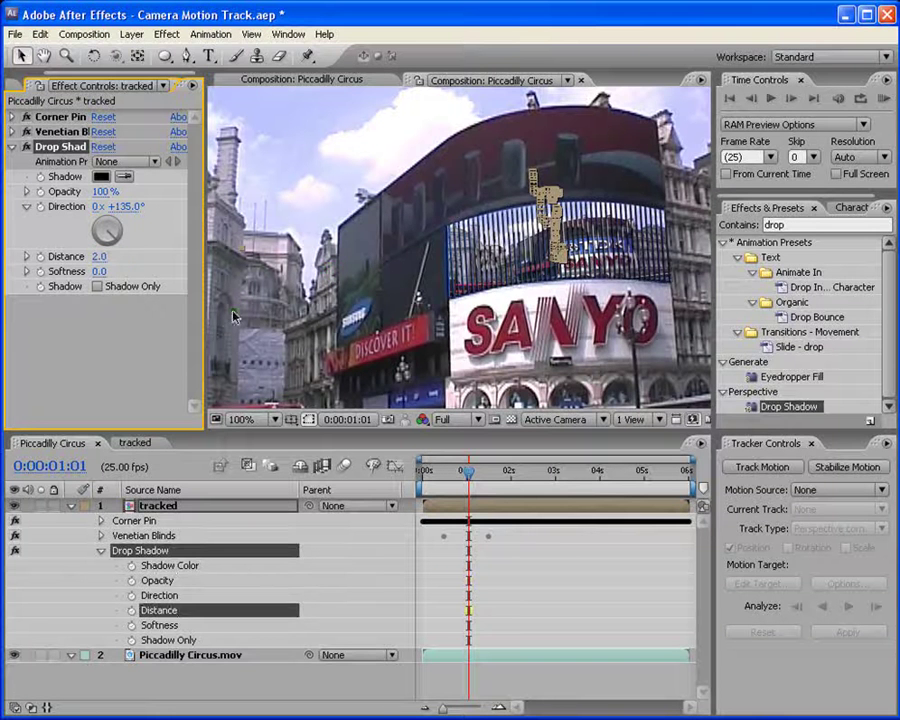
click(97, 271)
text(2)
key(Return)
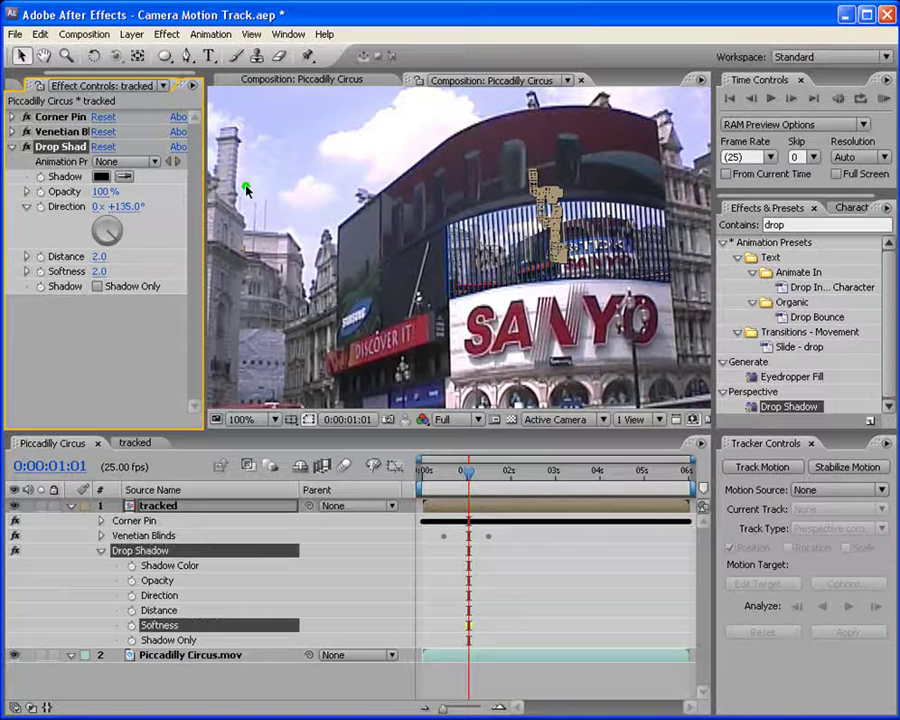
click(54, 226)
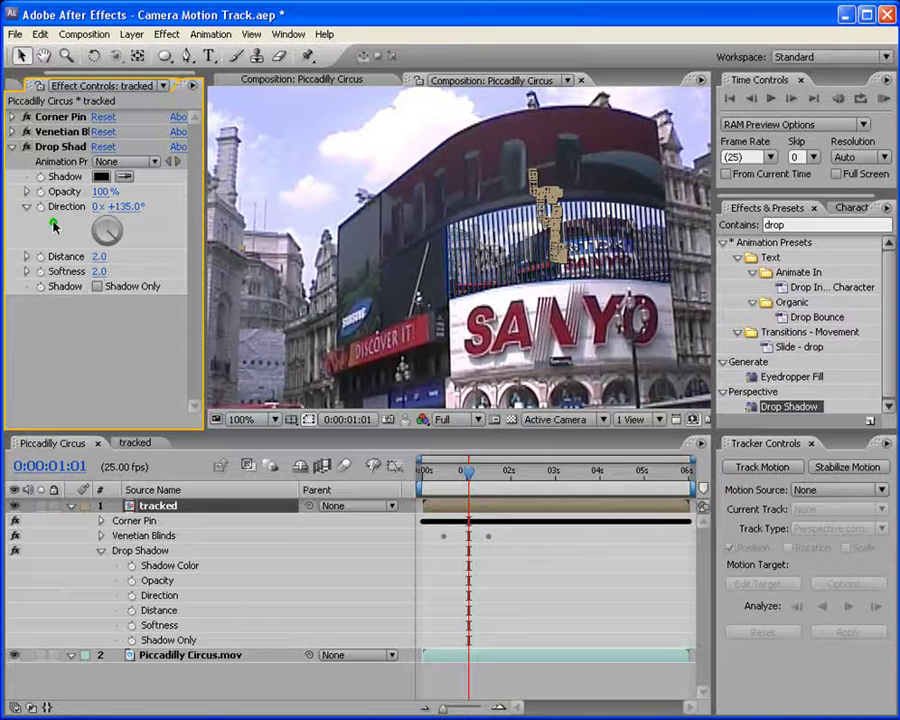
click(13, 147)
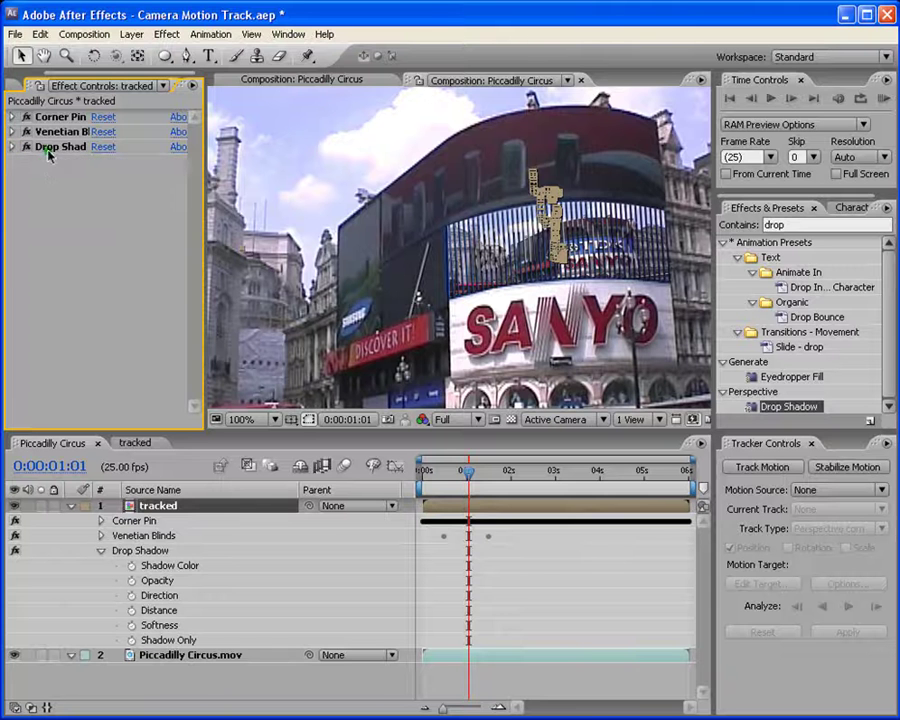
Try placing Drop Shadow above Venetian Blinds in the effect order, inspect the billboard up close, and restore the order
drag(47, 152, 62, 132)
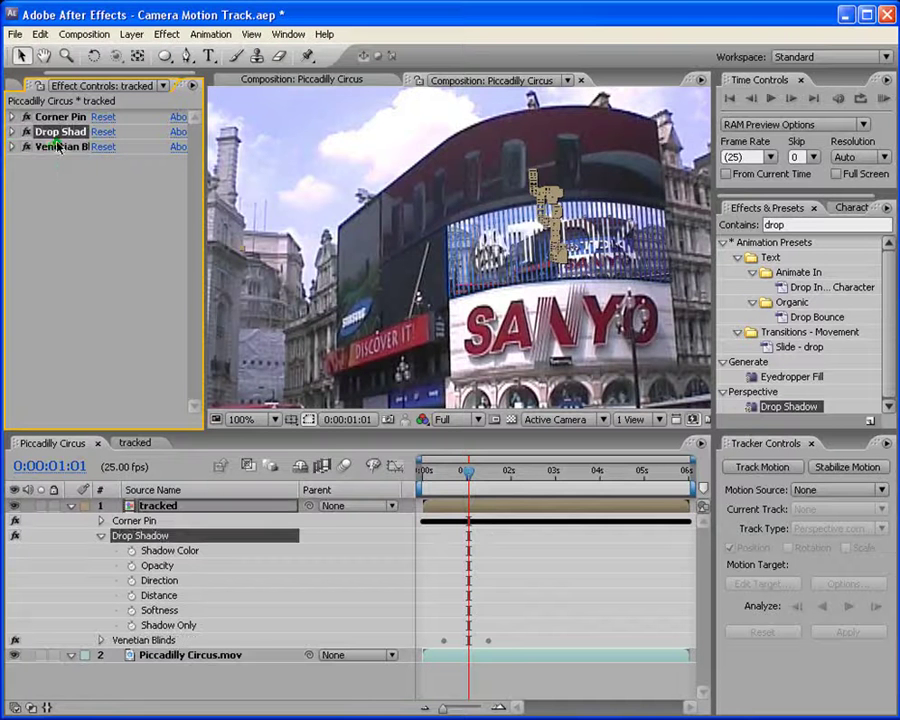
scroll(484, 243, up, 1)
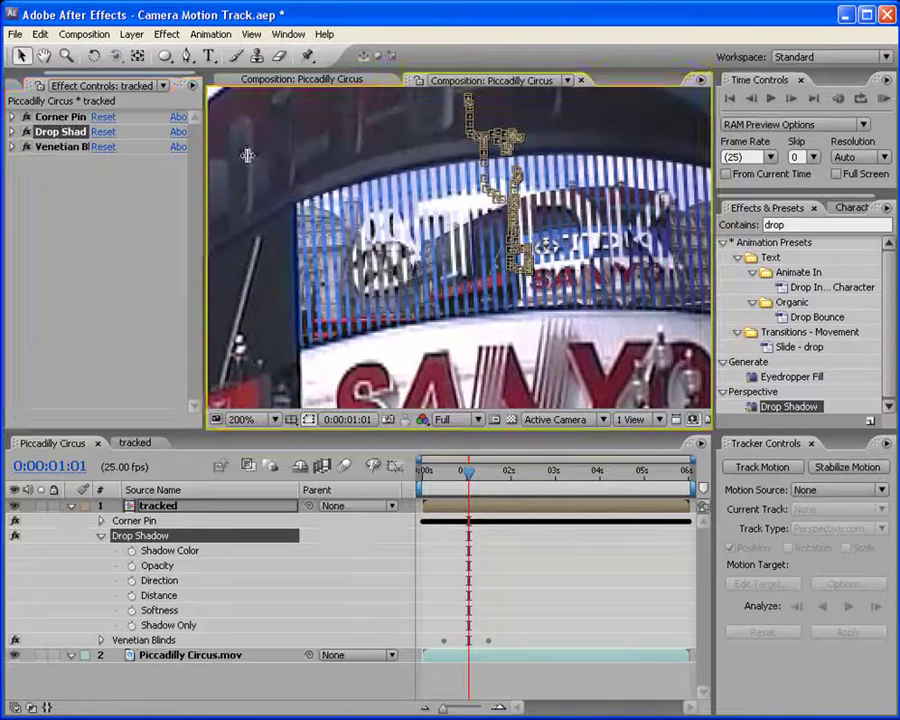
drag(62, 131, 79, 171)
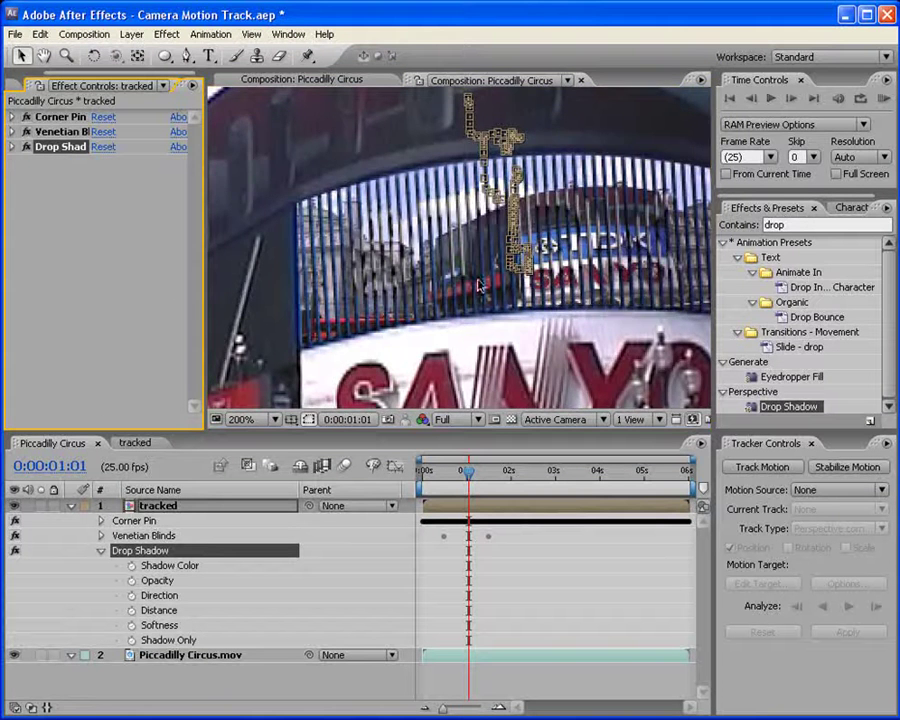
scroll(474, 285, down, 1)
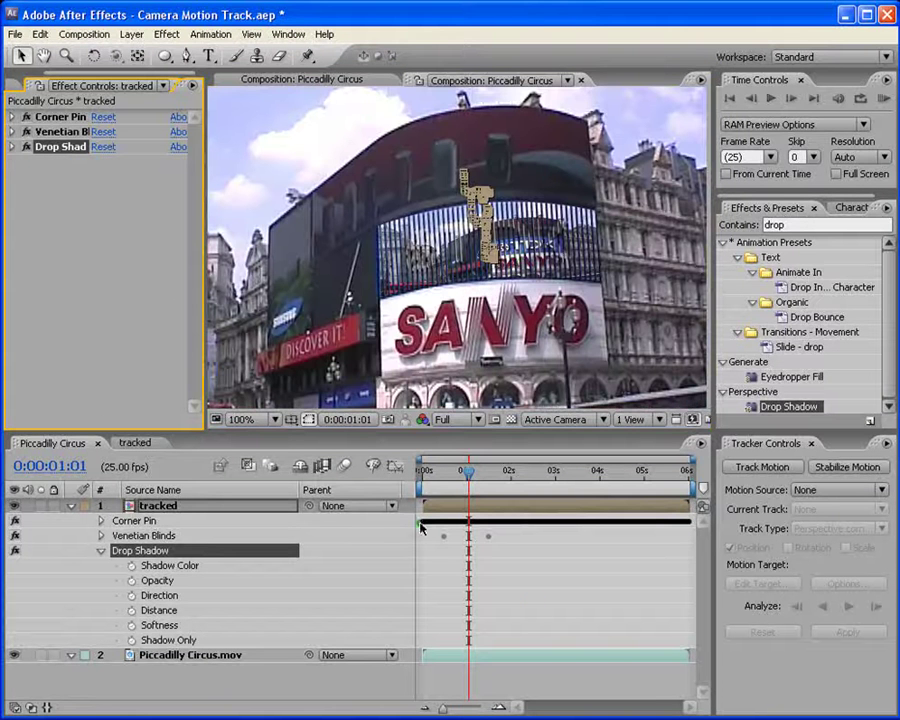
Copy both Transition Completion keyframes to 0:00:04:00 and swap the copies' order, placing them at about 3.2 and 5.1 seconds
click(487, 510)
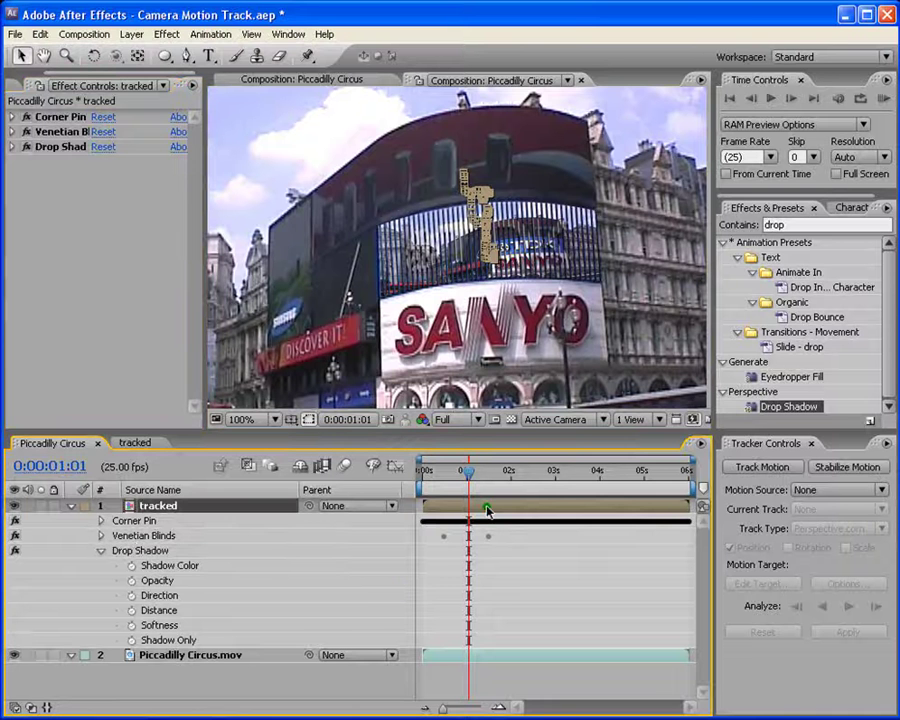
key(u)
drag(505, 604, 430, 612)
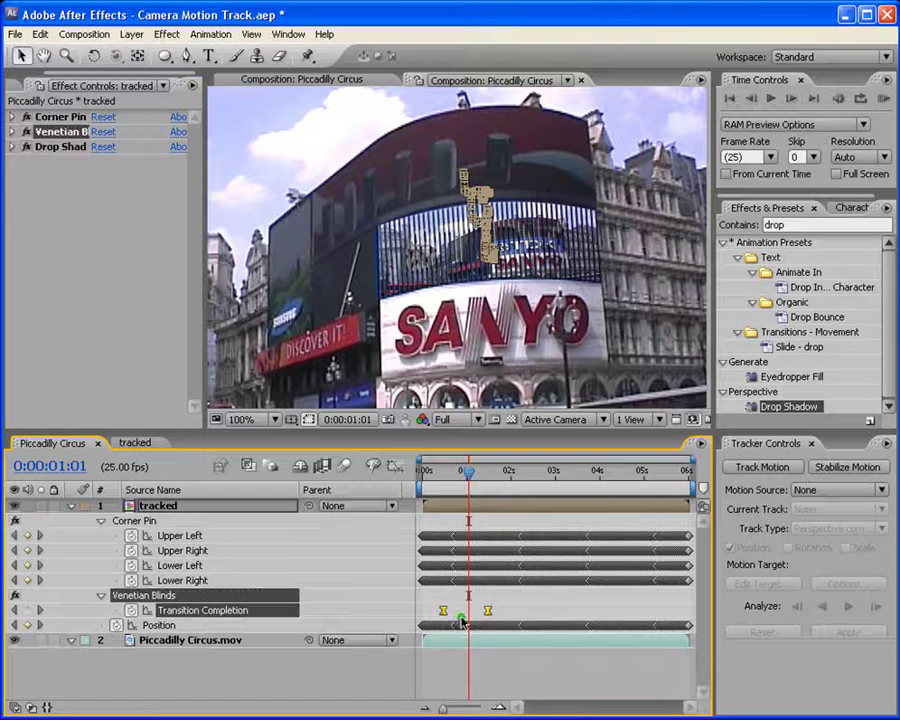
click(597, 476)
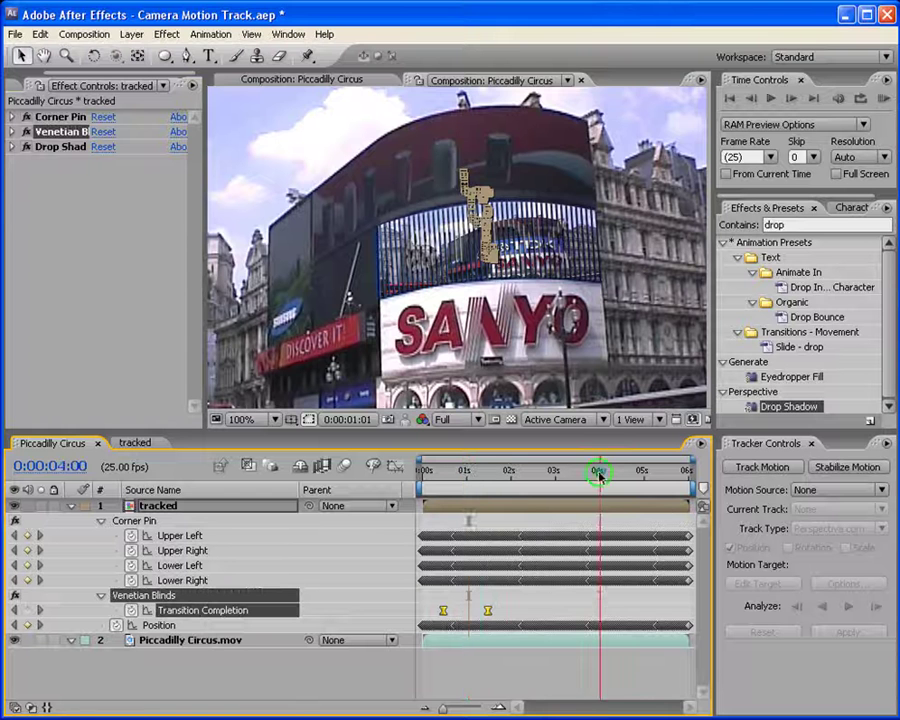
key(ctrl+v)
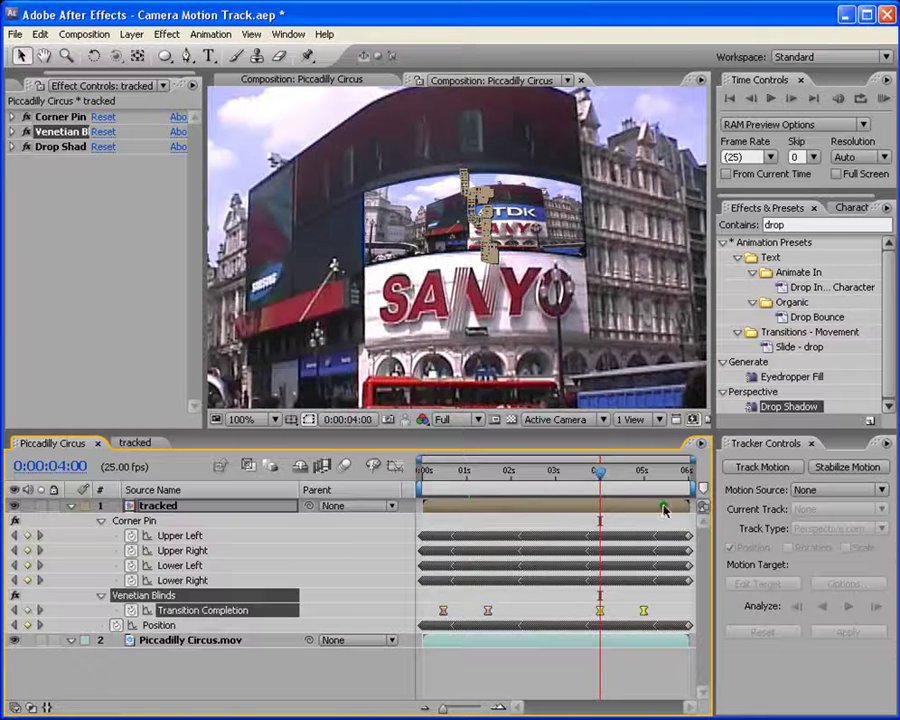
mouse_move(645, 612)
mouse_down()
mouse_move(560, 613)
mouse_move(645, 611)
mouse_up()
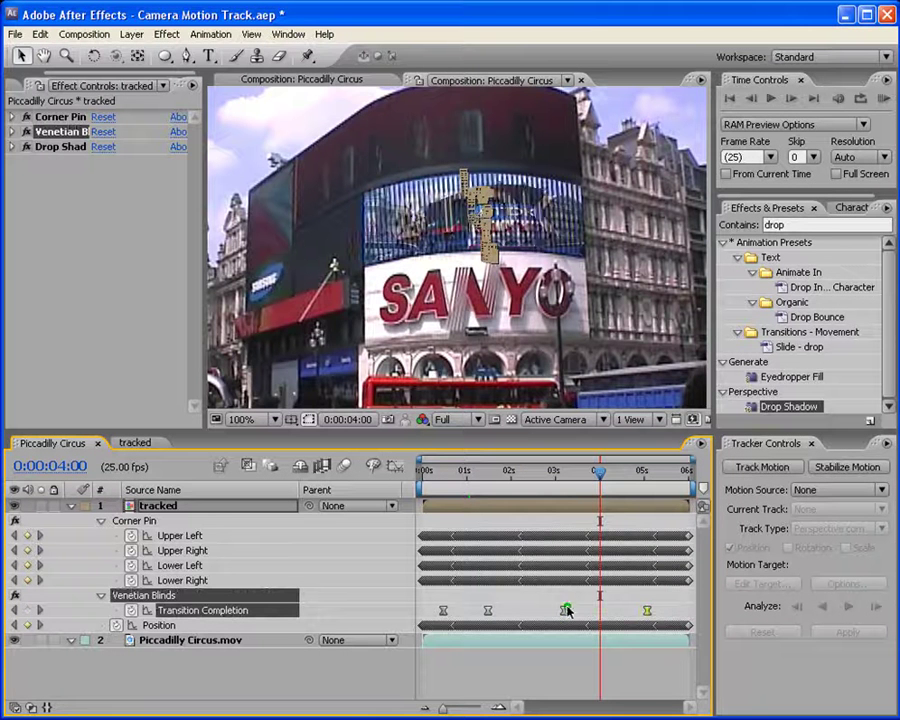
click(881, 96)
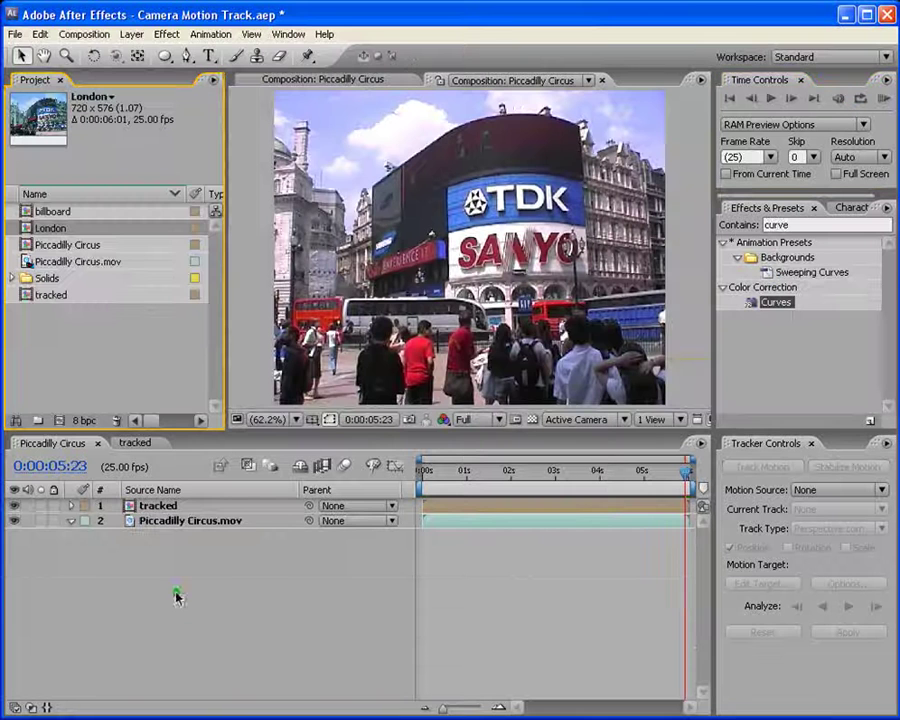
Add a new adjustment layer above the tracked layer in the Piccadilly Circus composition and apply the Curves effect to it
click(131, 34)
click(90, 569)
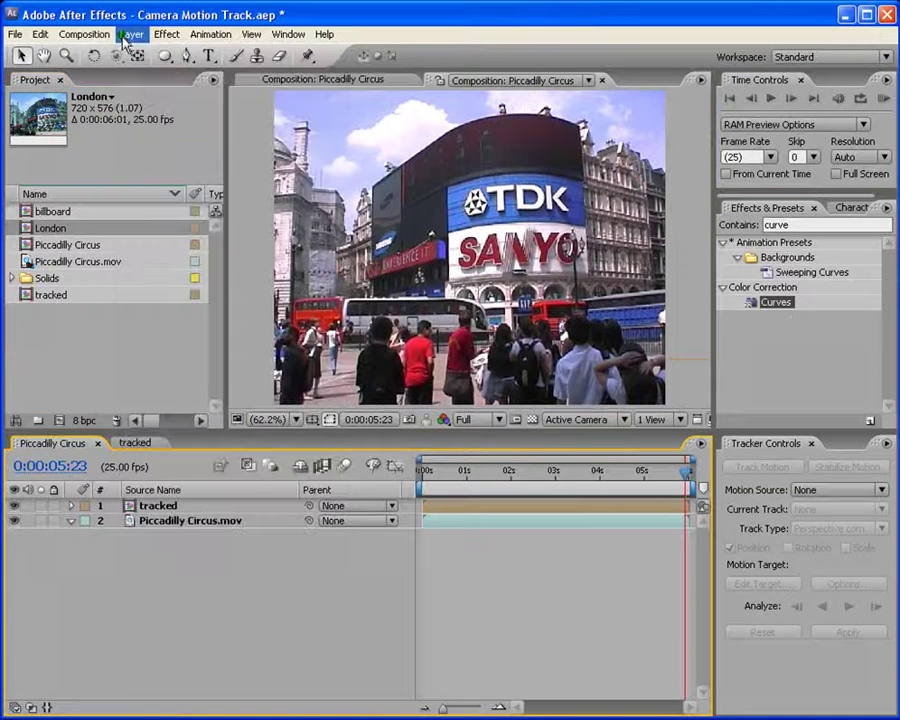
click(131, 34)
mouse_move(137, 54)
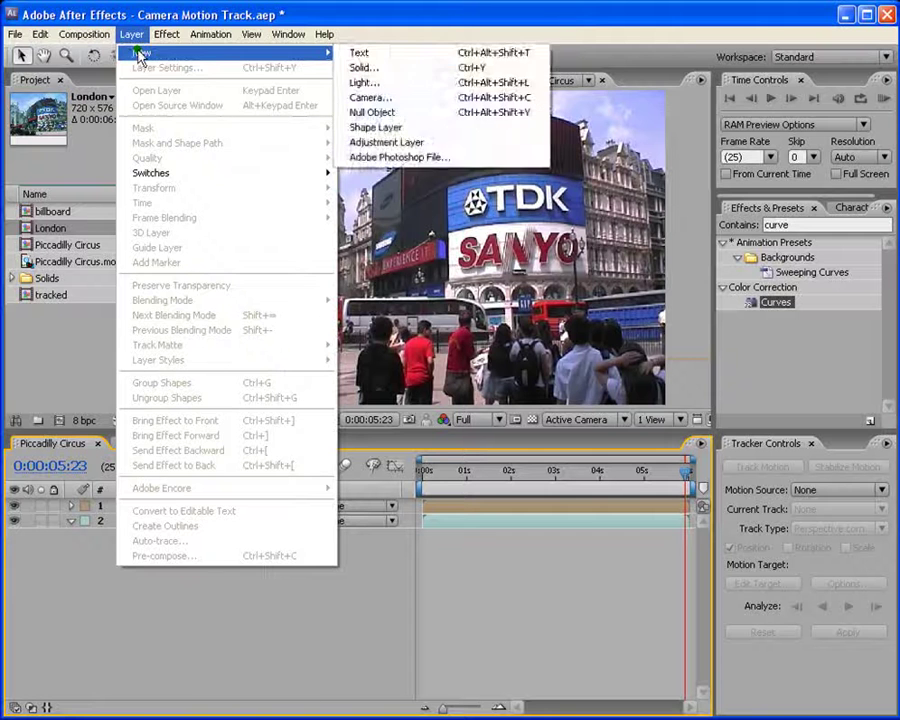
click(376, 142)
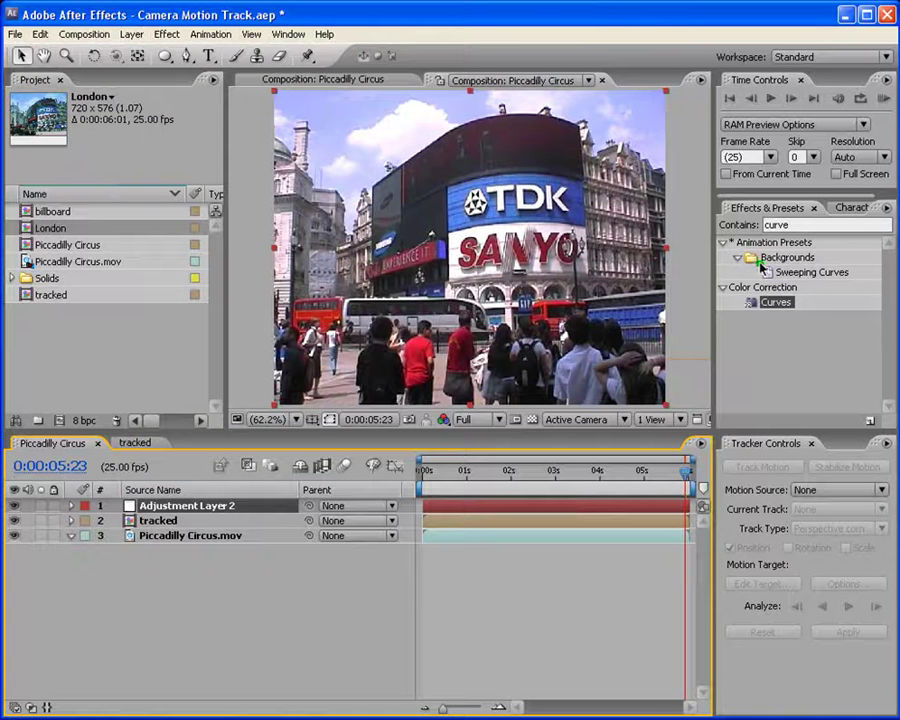
click(801, 225)
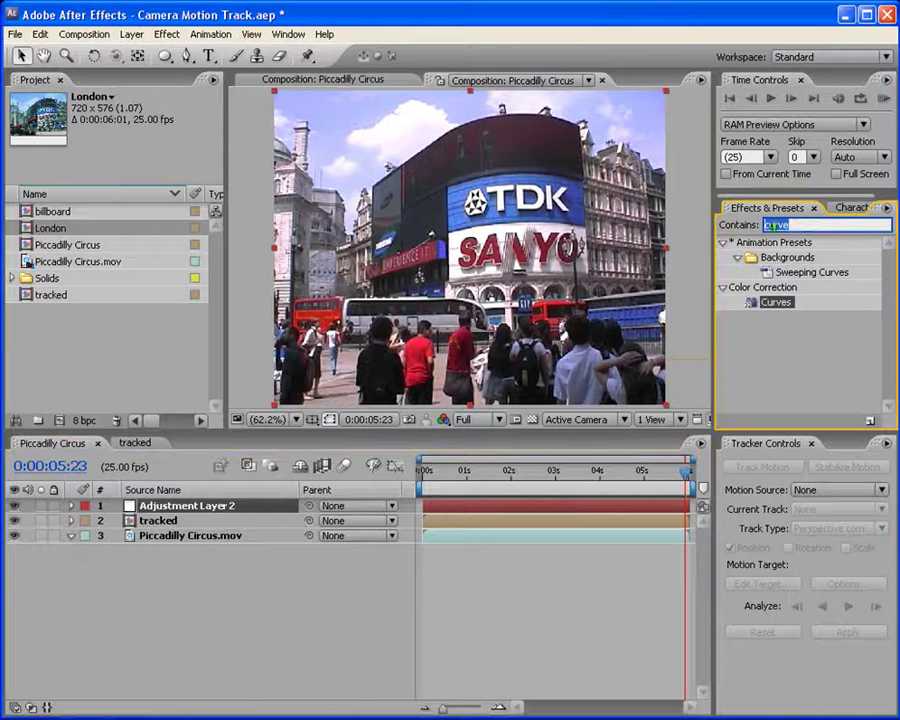
drag(776, 302, 487, 508)
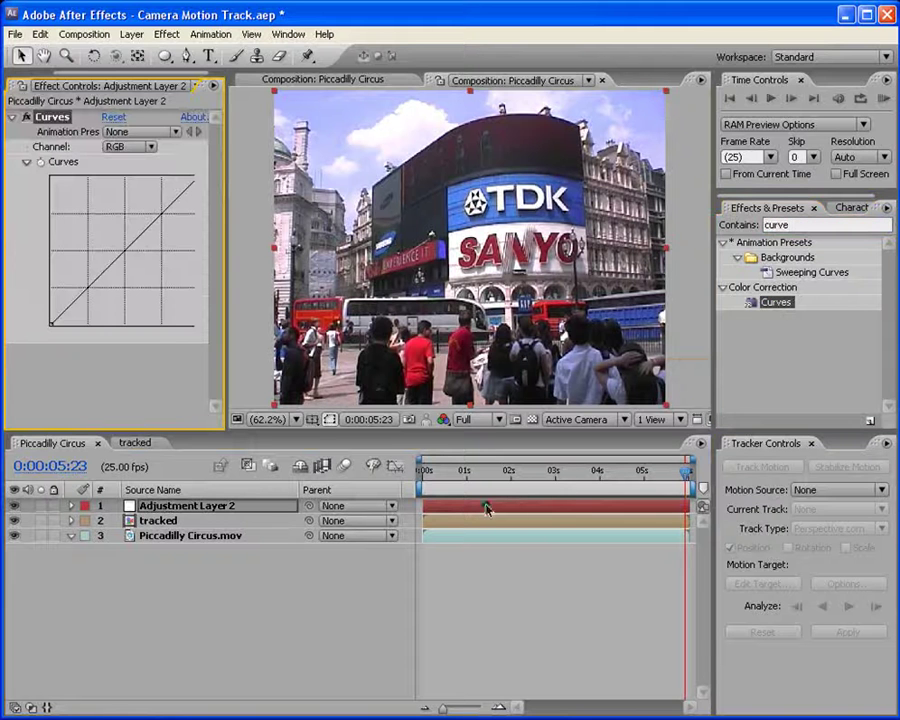
In Curves, lower the midpoint of the Red channel slightly and raise the midpoint of the Green channel slightly
click(148, 145)
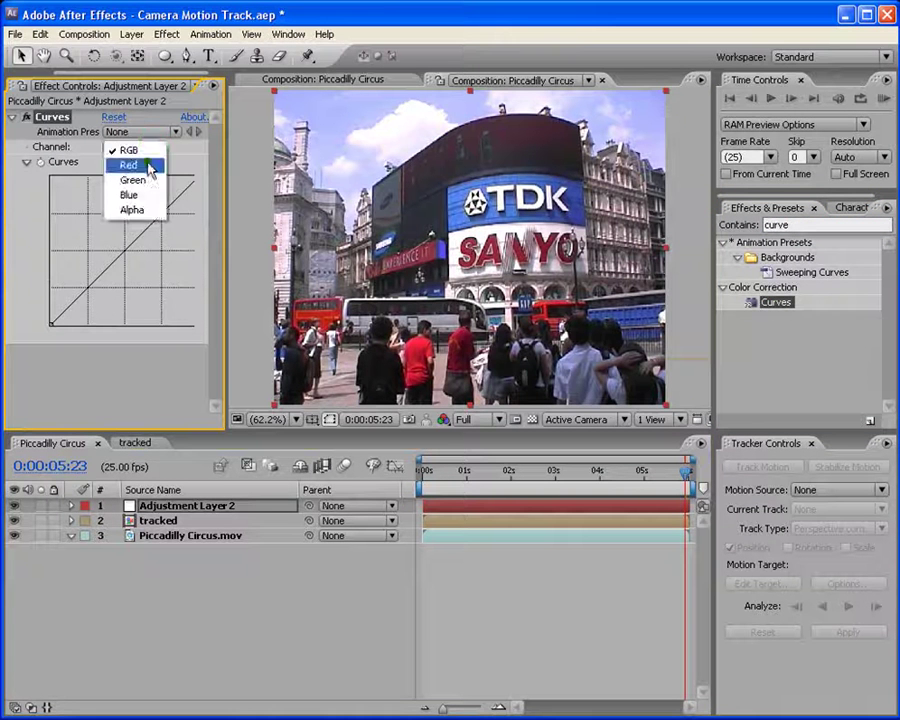
click(150, 164)
drag(124, 250, 129, 258)
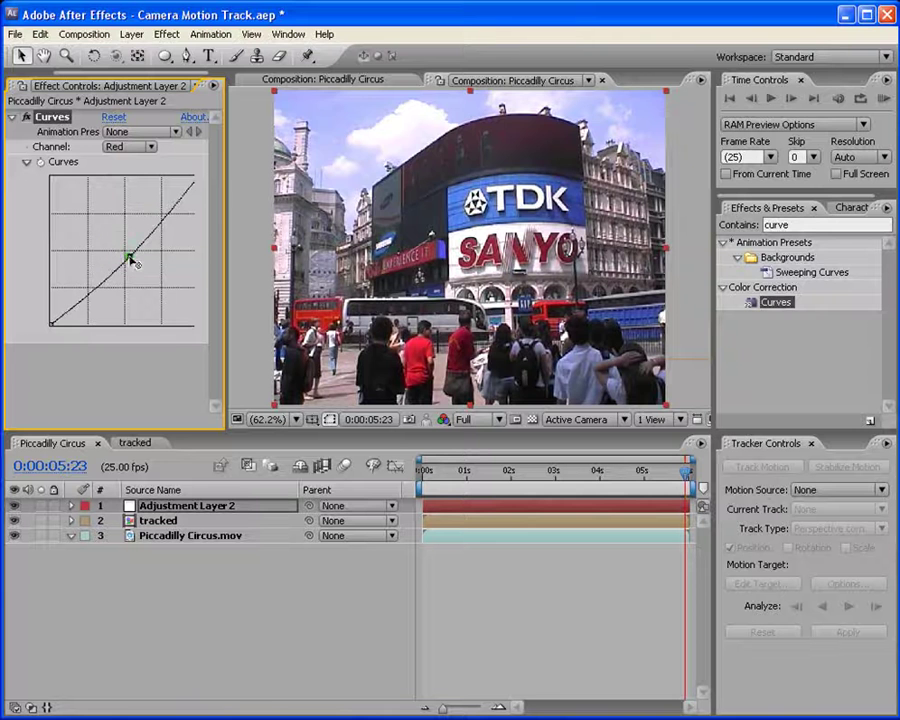
click(153, 147)
click(150, 163)
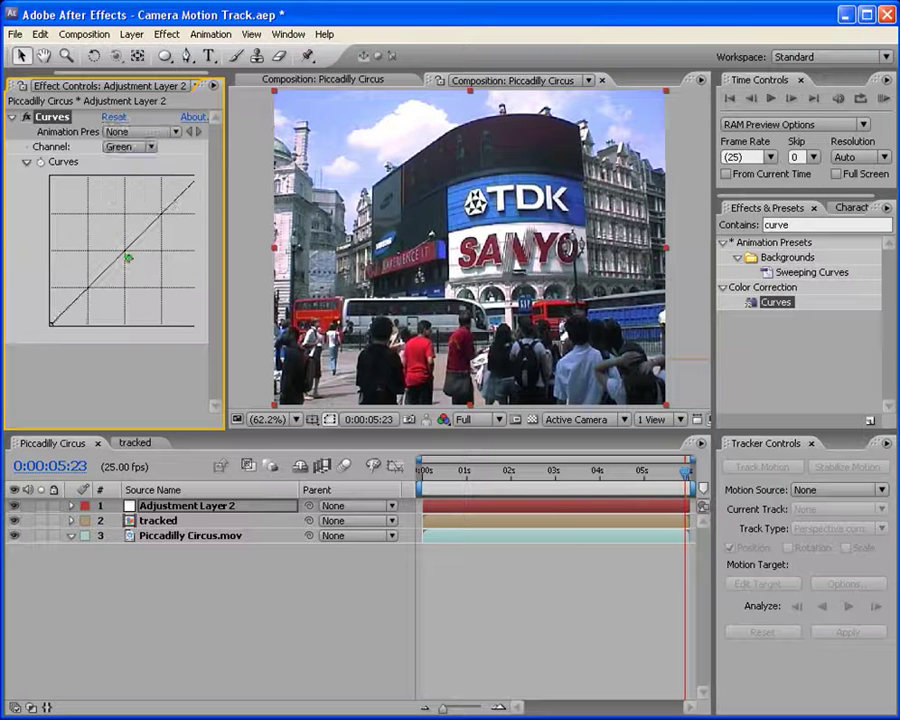
drag(126, 250, 121, 247)
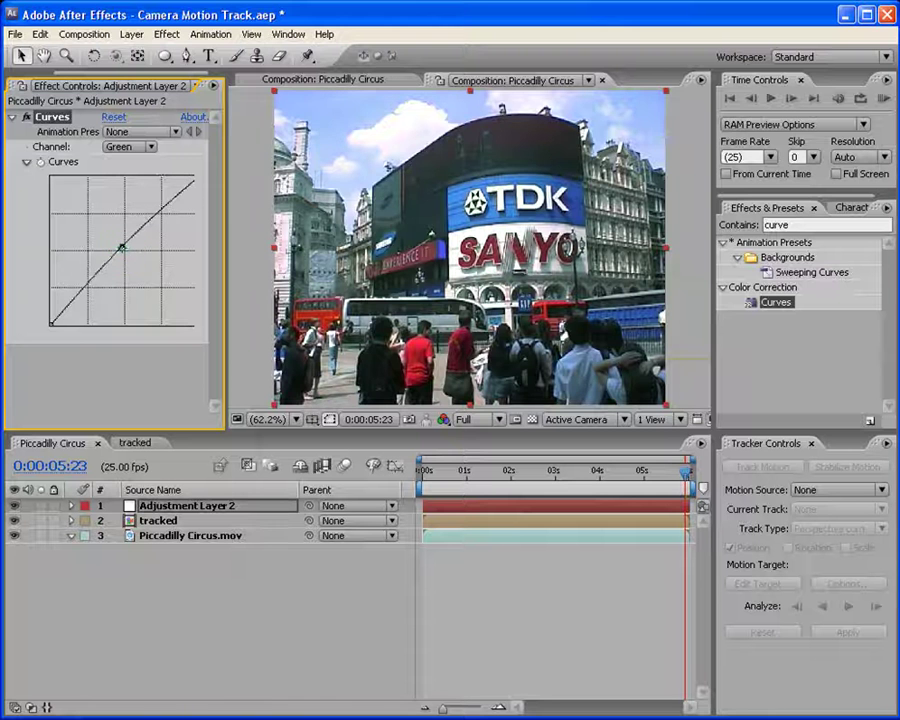
In the RGB channel of Curves, raise the shadows slightly and lower the highlights slightly
click(153, 147)
click(128, 116)
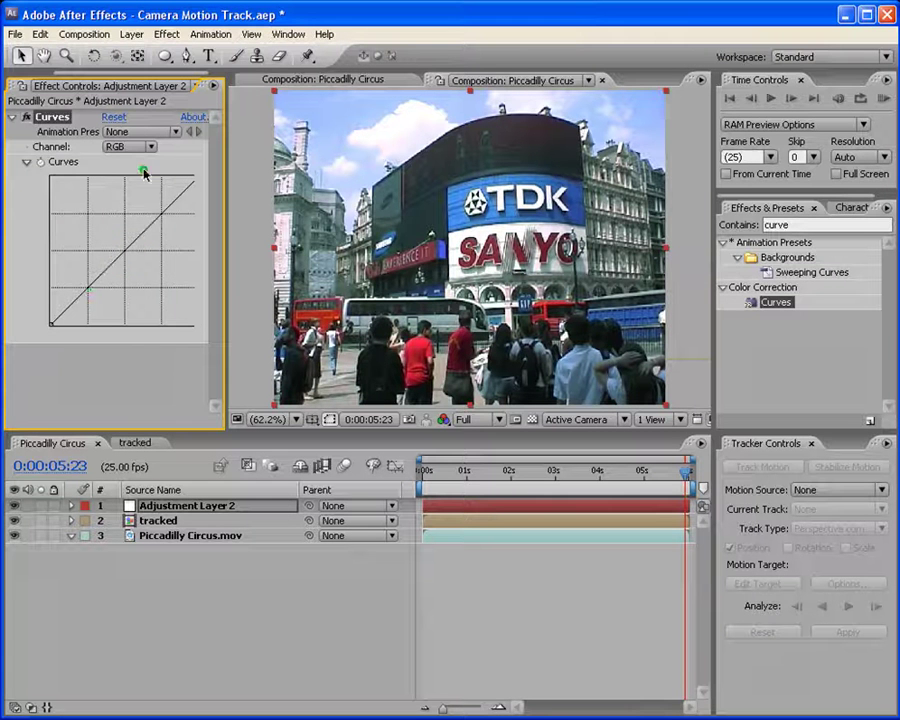
drag(90, 286, 87, 282)
drag(163, 211, 162, 217)
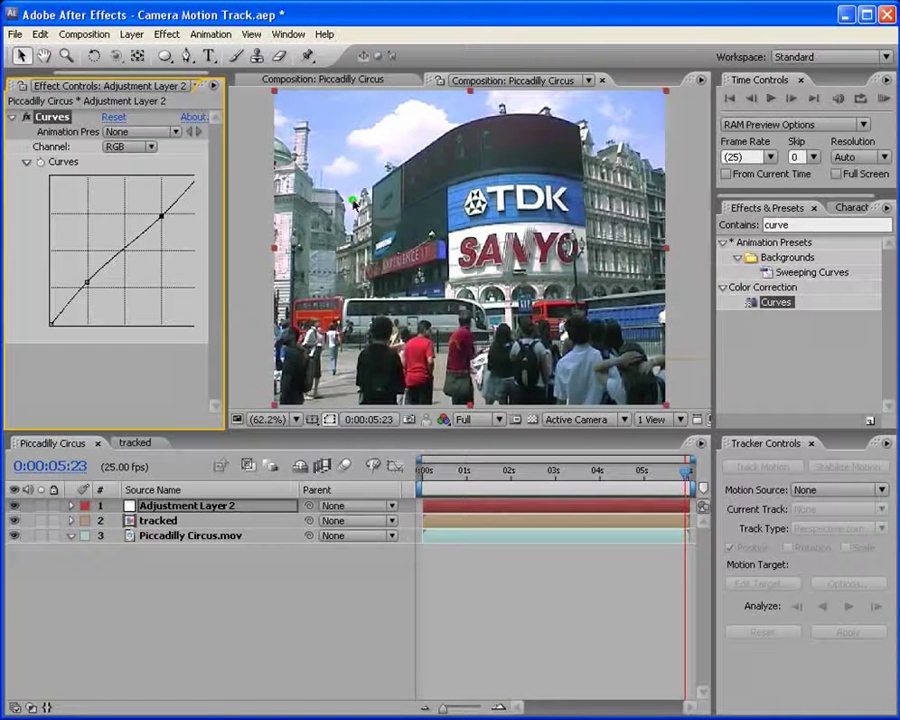
Find the 4-Color Gradient effect and apply it to the adjustment layer
key(comma)
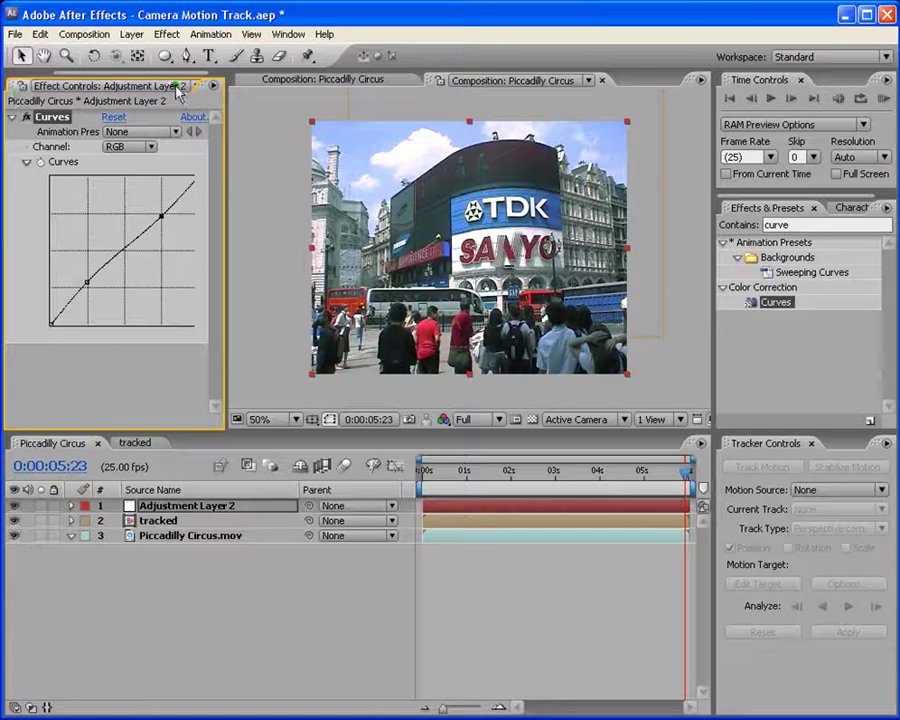
drag(195, 88, 707, 336)
drag(790, 225, 665, 213)
text(grad)
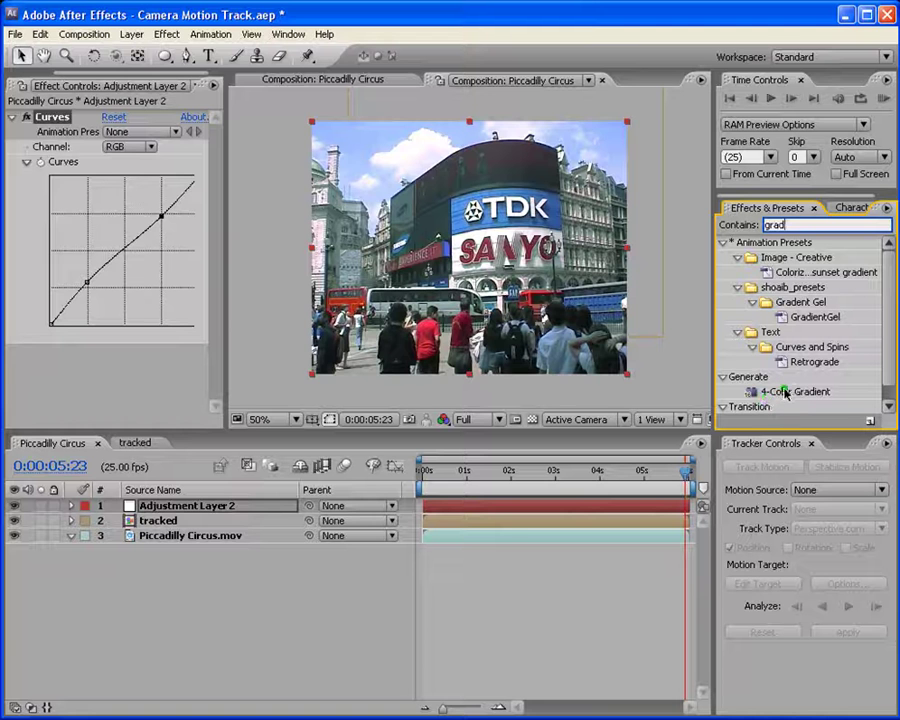
drag(785, 393, 491, 511)
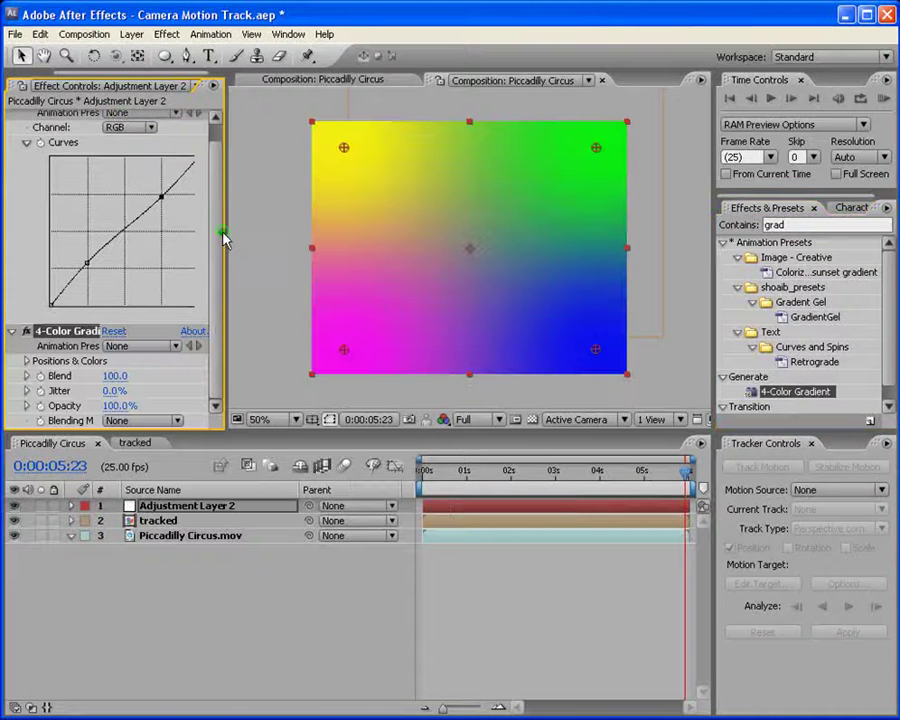
scroll(409, 246, down, 2)
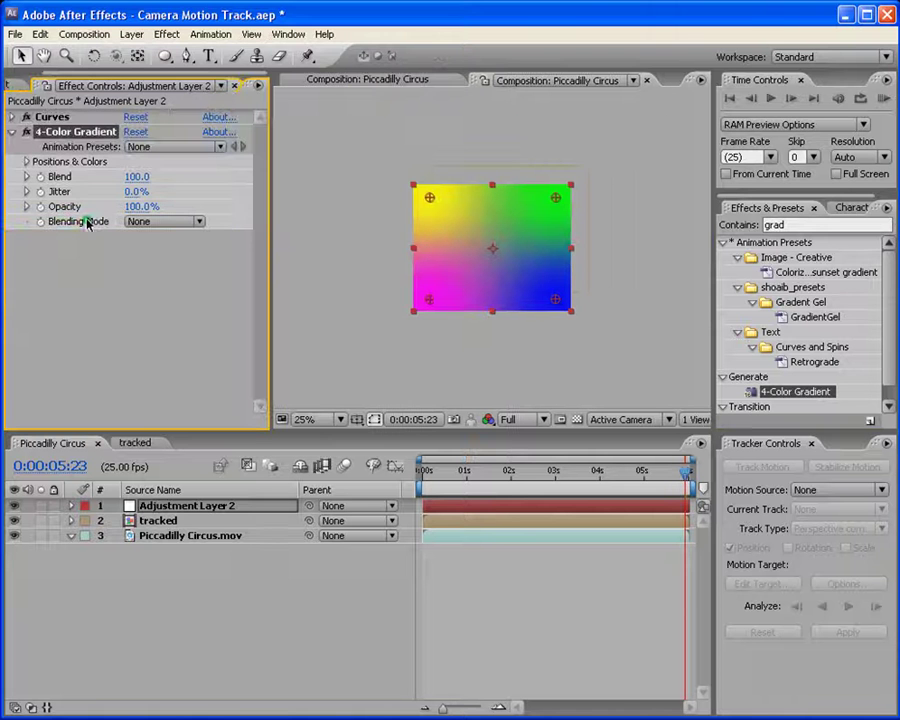
scroll(548, 287, up, 2)
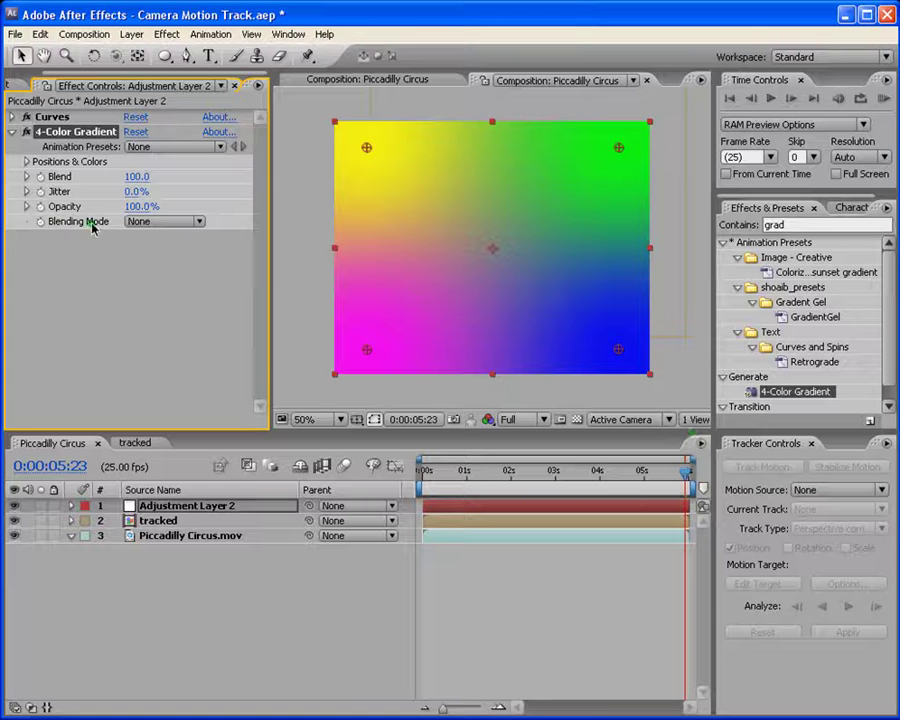
click(200, 224)
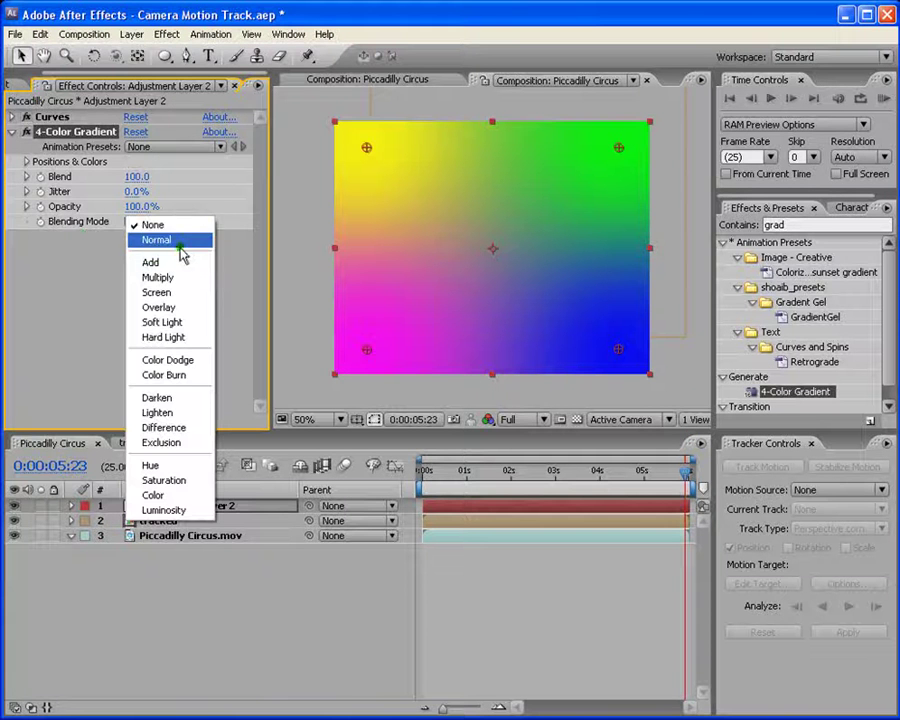
click(87, 260)
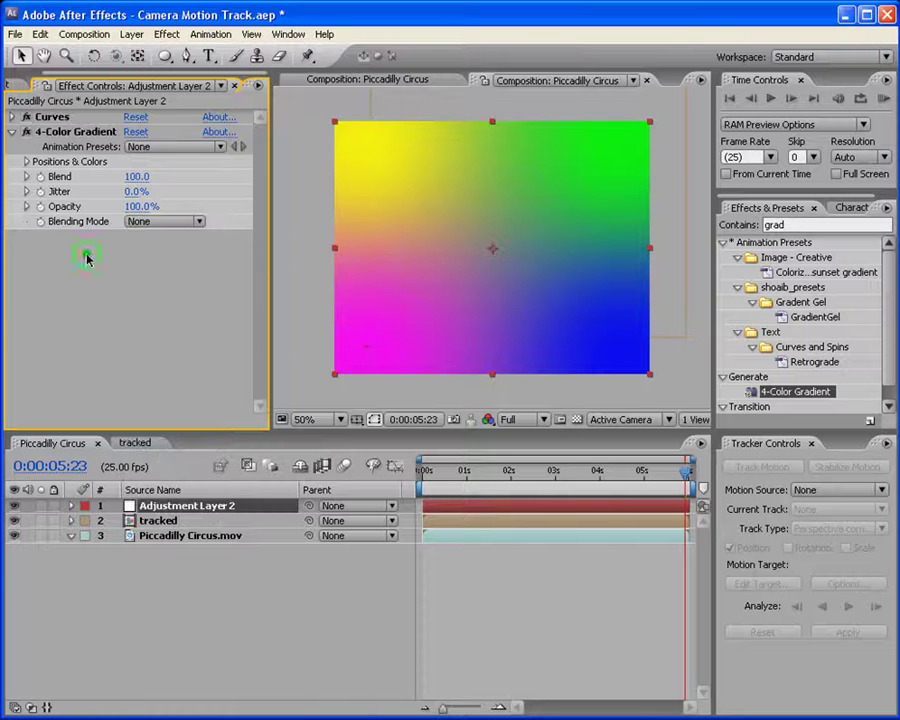
In the 4-Color Gradient's Positions & Colors, set Color 1 to bright blue (#0084FF) and Color 2 to cyan
click(26, 162)
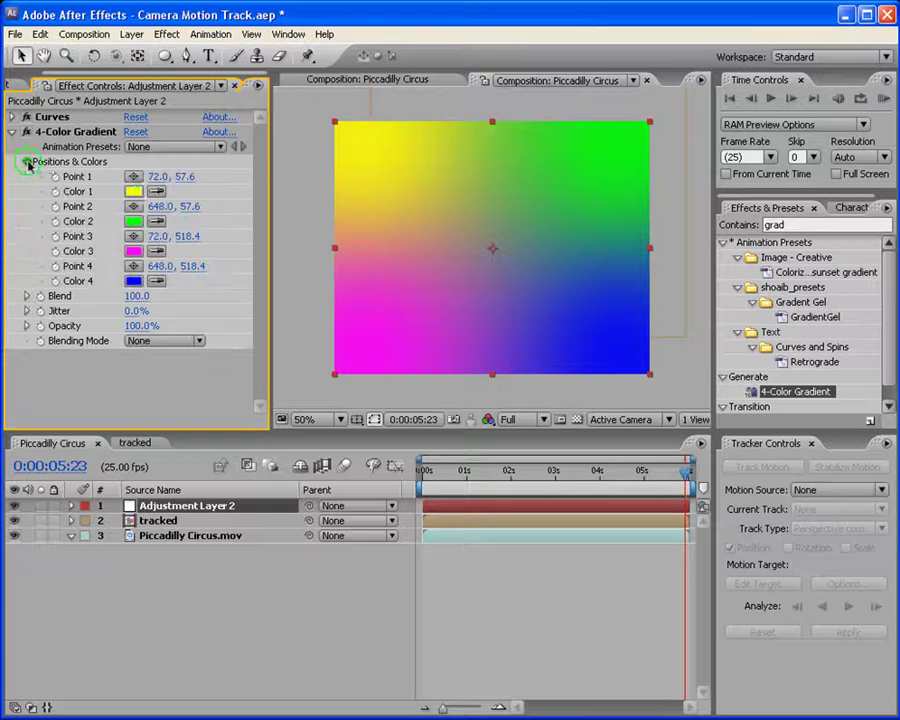
click(134, 192)
click(555, 479)
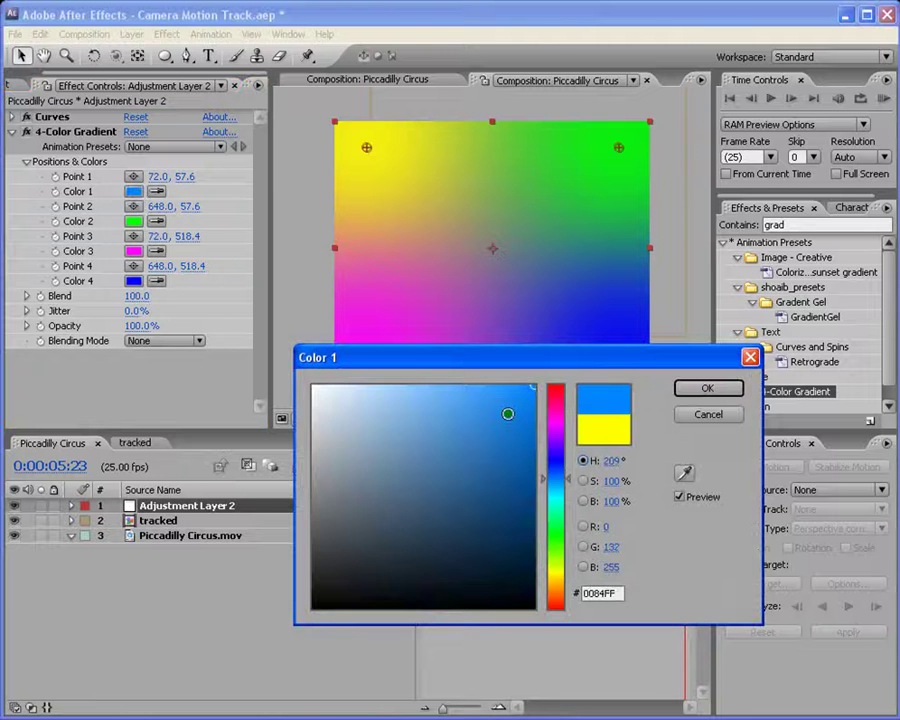
click(688, 388)
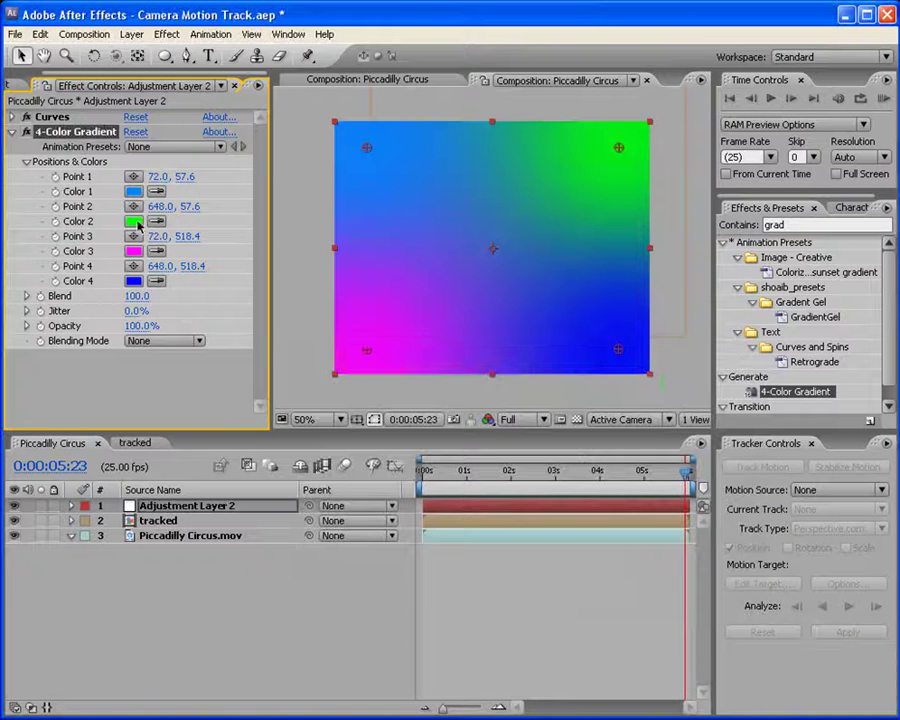
click(135, 222)
drag(558, 538, 558, 494)
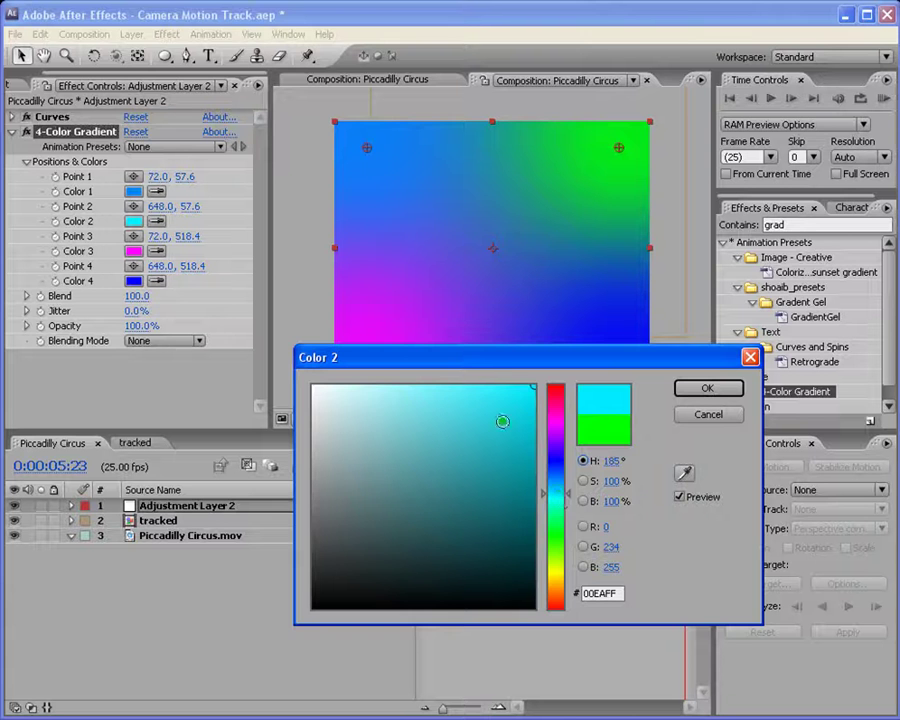
click(511, 399)
click(707, 388)
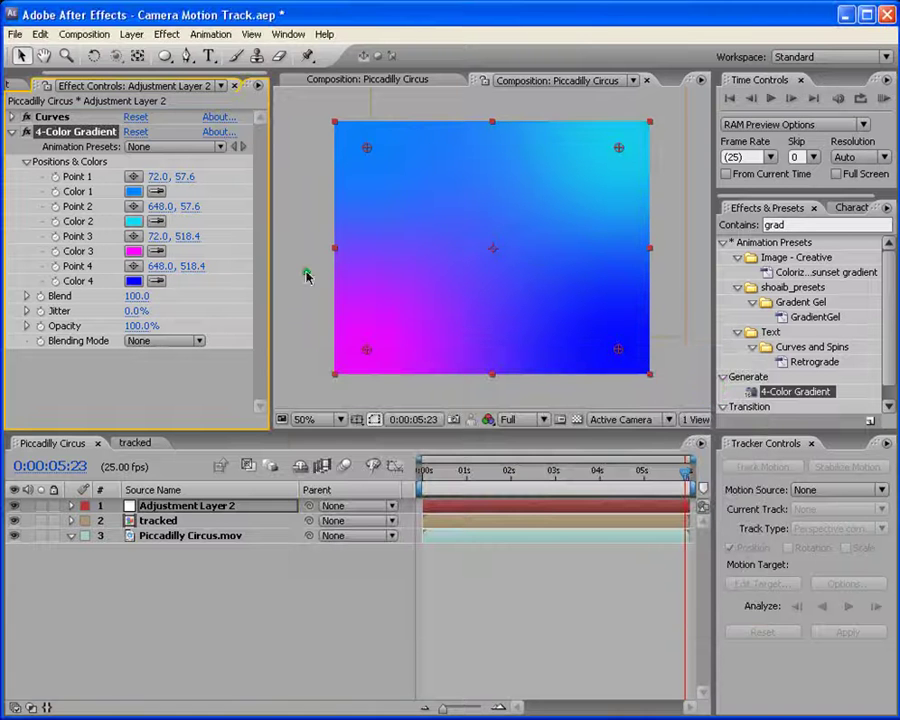
Set both Color 3 and Color 4 of the 4-Color Gradient to white
click(133, 251)
drag(438, 444, 155, 316)
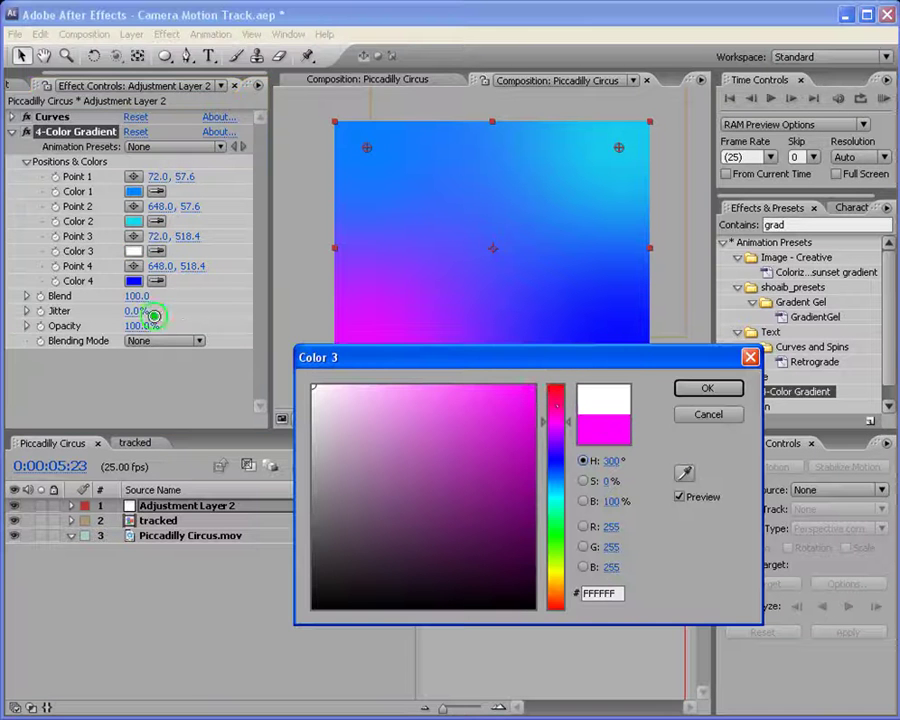
click(707, 388)
click(133, 281)
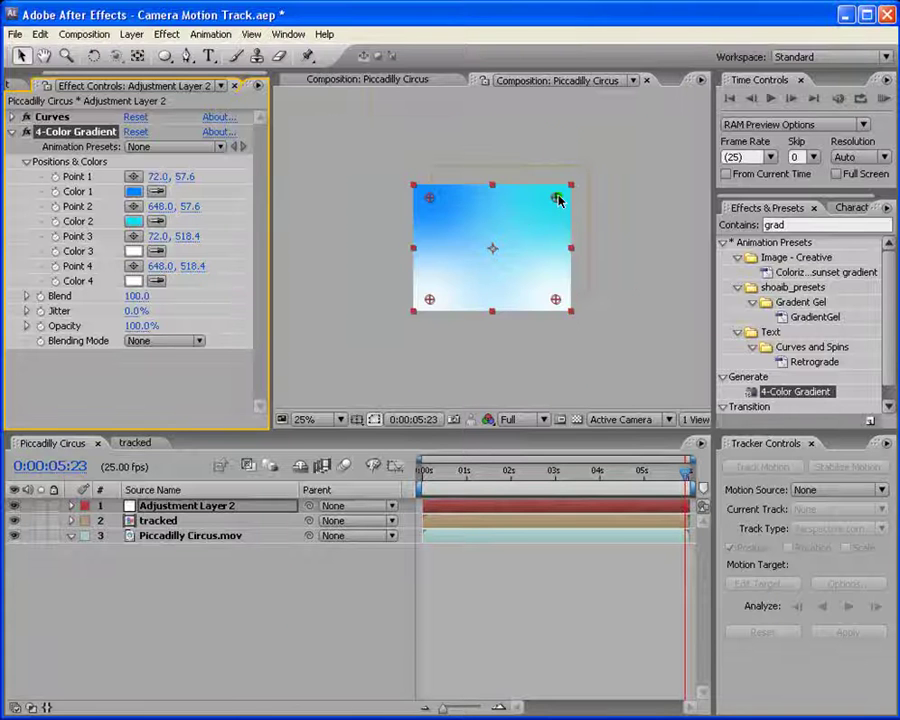
Move gradient Points 1 and 2 well above the frame, to about (72, -418) and (572, -394)
drag(558, 200, 554, 119)
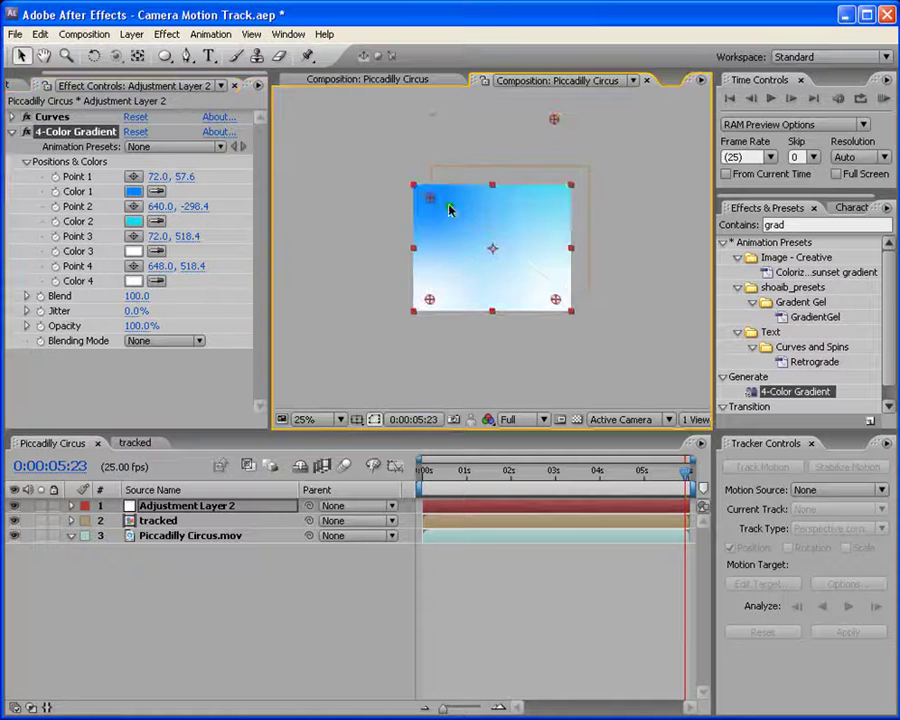
drag(429, 200, 432, 119)
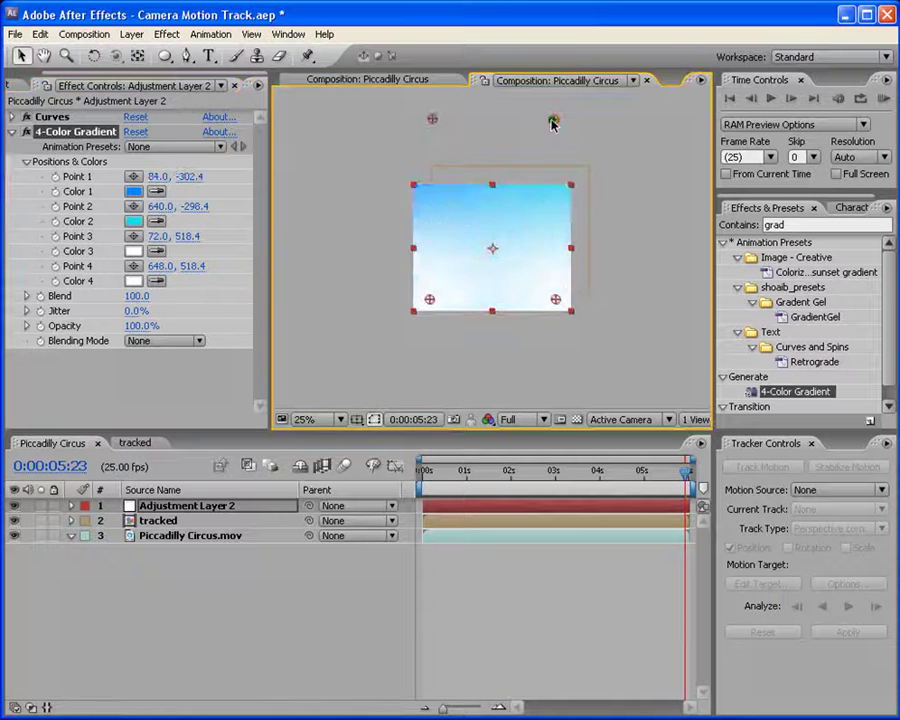
drag(554, 120, 539, 98)
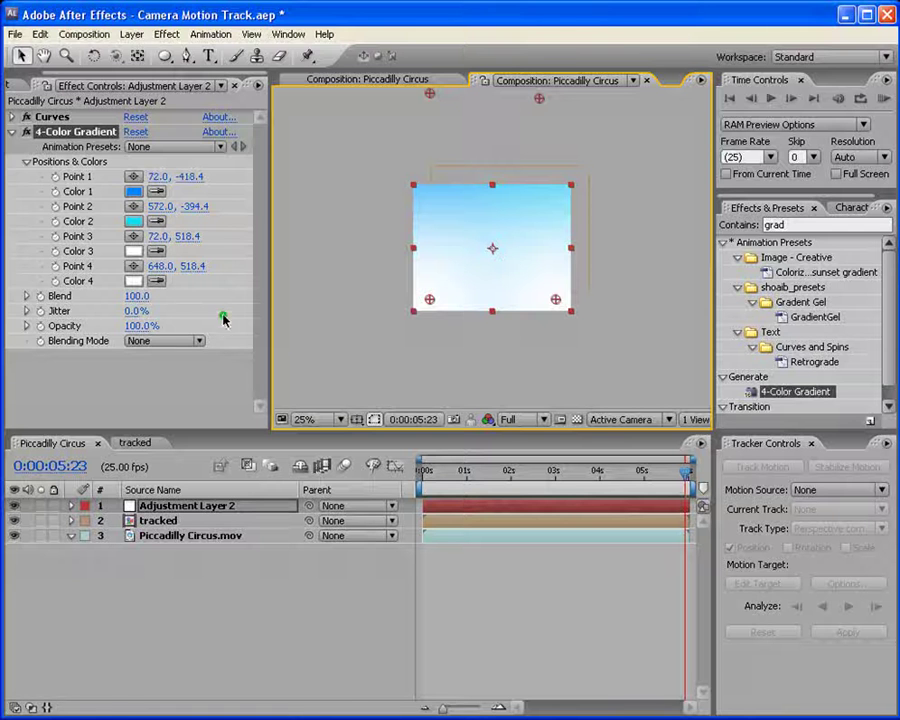
Set the 4-Color Gradient's blending mode to Multiply so it tints the footage beneath
click(12, 131)
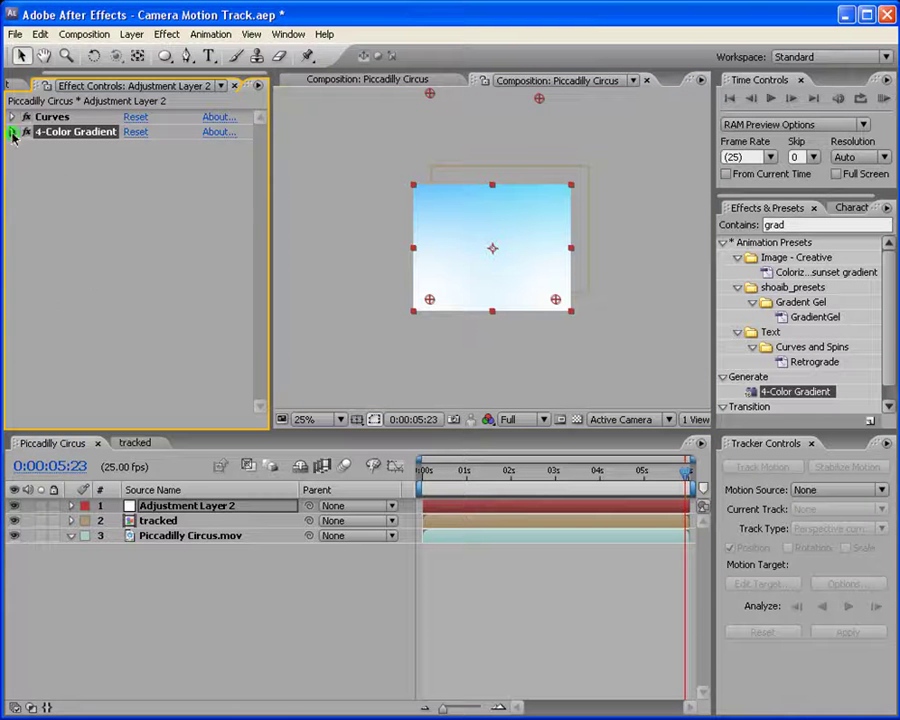
click(12, 133)
click(168, 342)
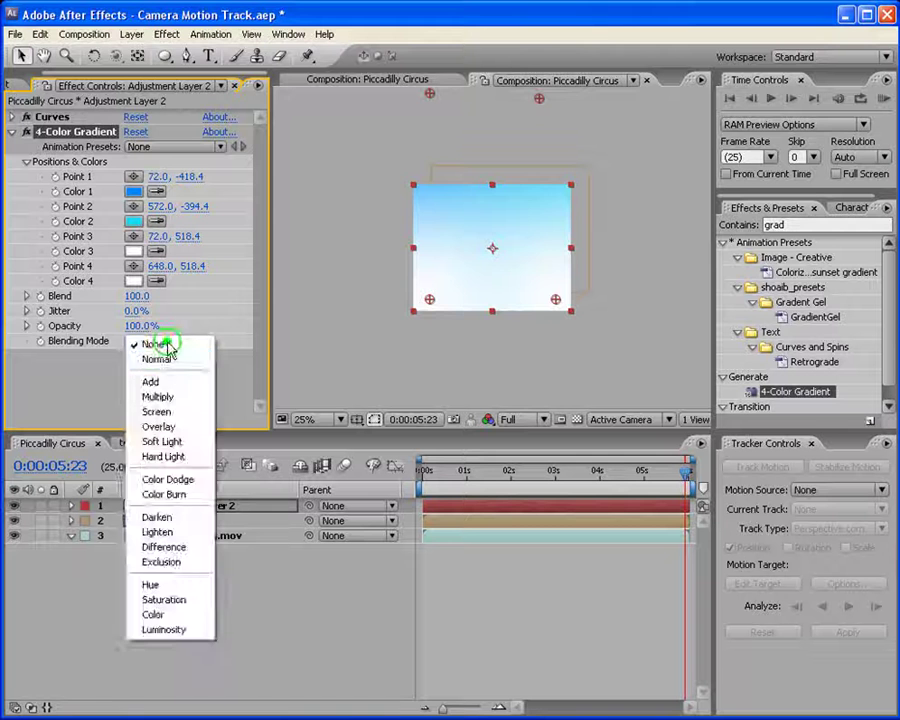
click(166, 391)
key(period)
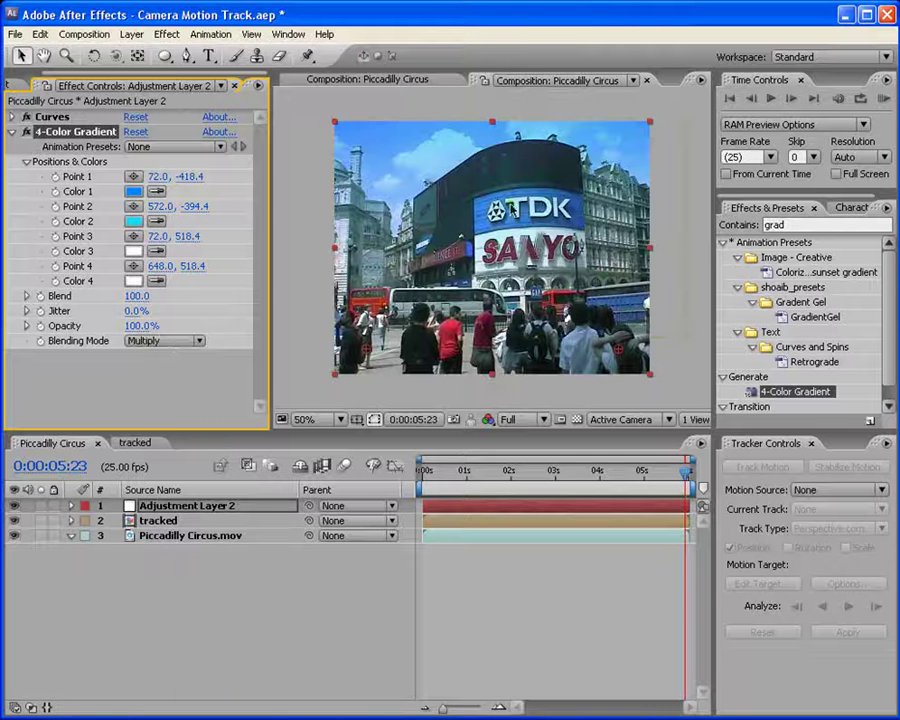
Set the 4-Color Gradient's opacity to 50% and play a RAM preview of the Piccadilly Circus composition
click(137, 328)
text(50)
key(Return)
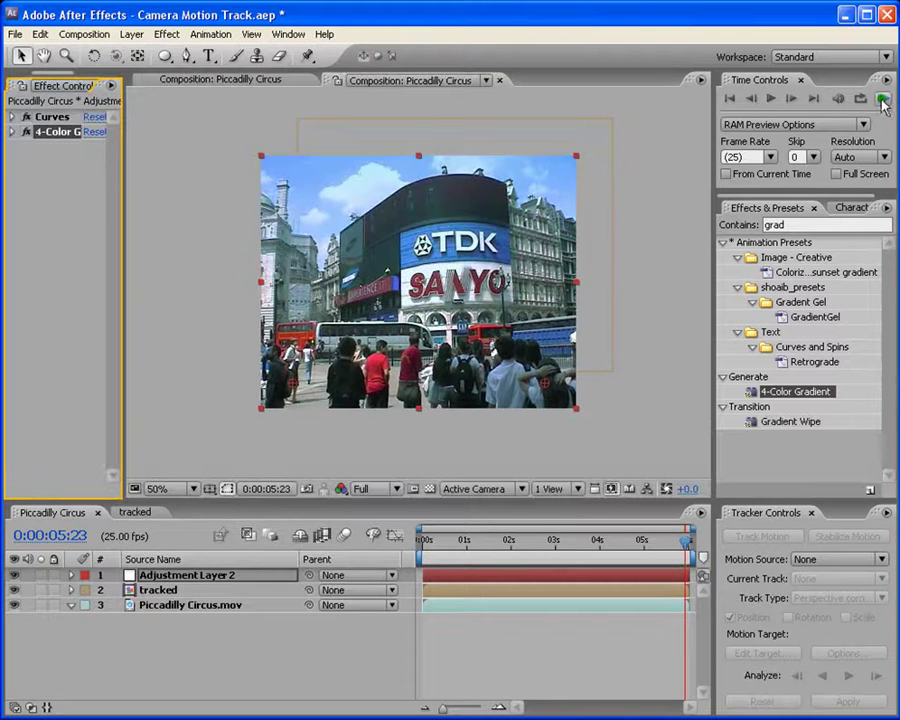
click(883, 99)
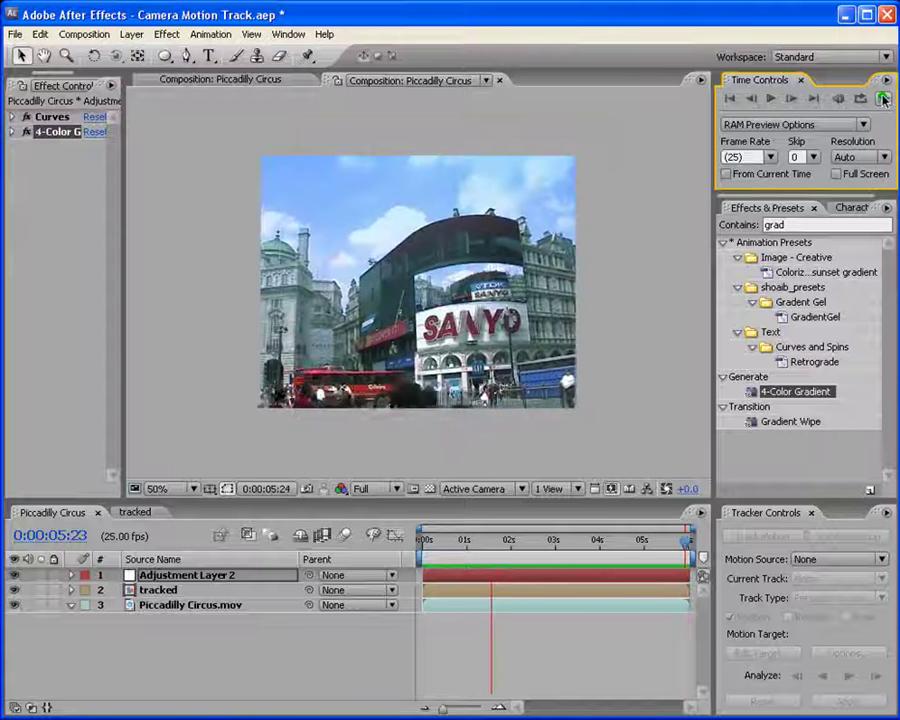